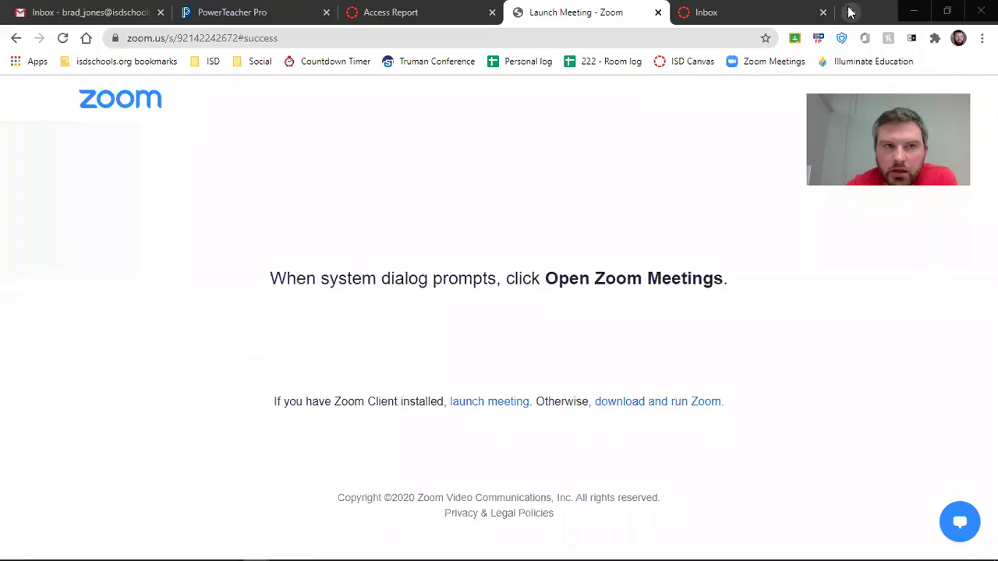
Open a new Chrome tab with Ctrl+T from the Zoom launch page
{"action": "key", "text": "ctrl+t"}
Open the most recent Untitled document and delete its old Line AB sentence and line drawing
{"action": "left_click", "coordinate": [31, 61]}
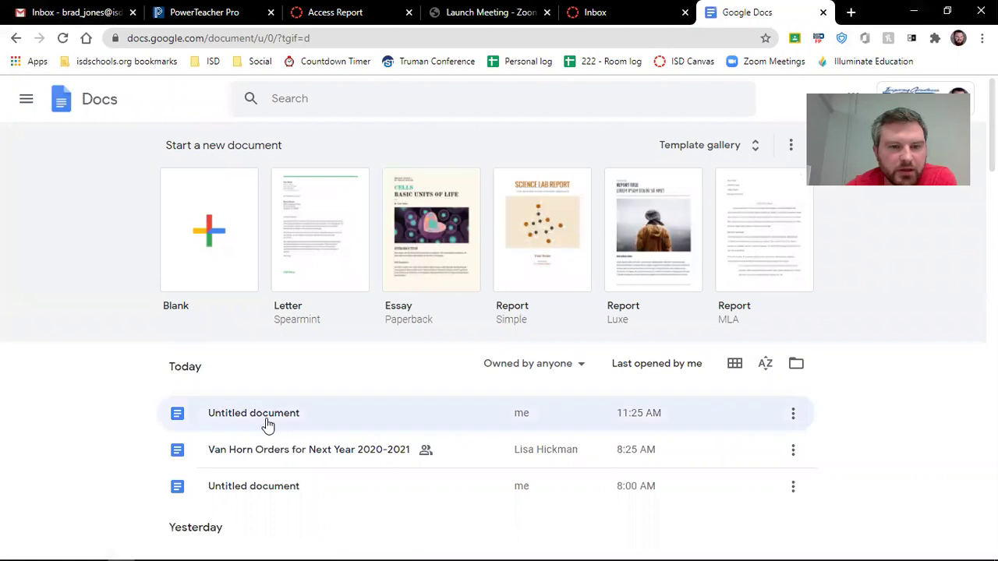
{"action": "left_click", "coordinate": [268, 424]}
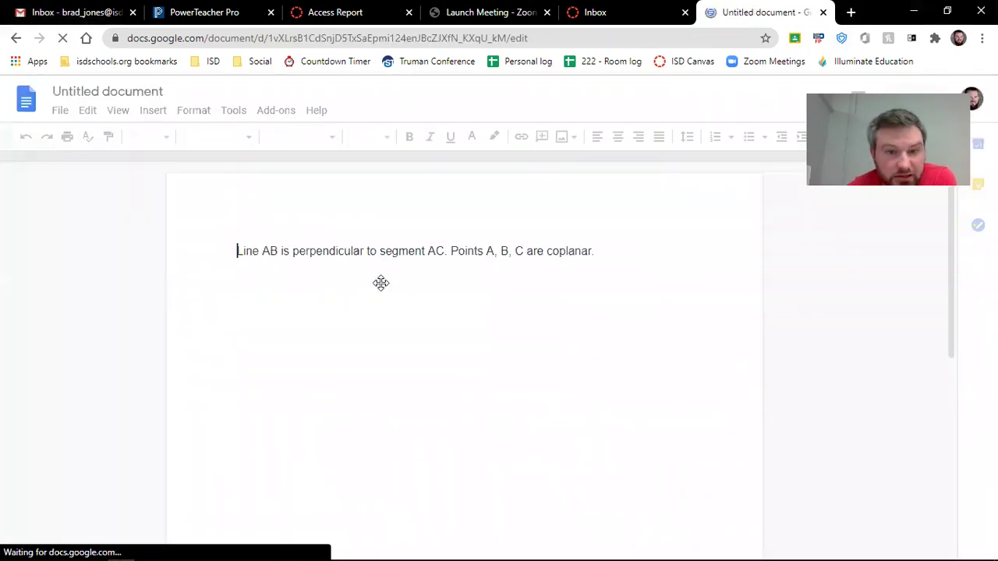
{"action": "left_click_drag", "start_coordinate": [597, 249], "coordinate": [221, 248]}
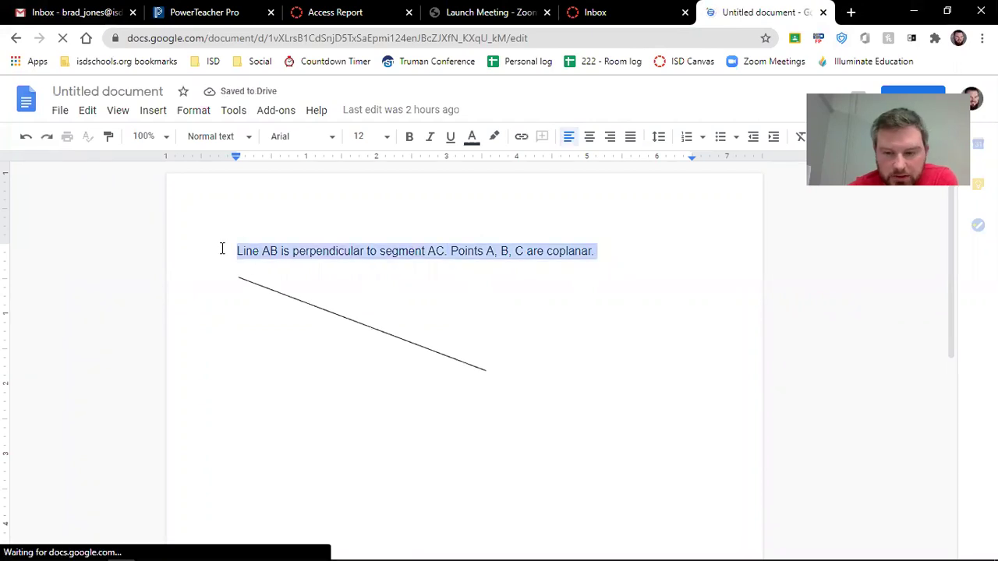
{"action": "key", "text": "BackSpace"}
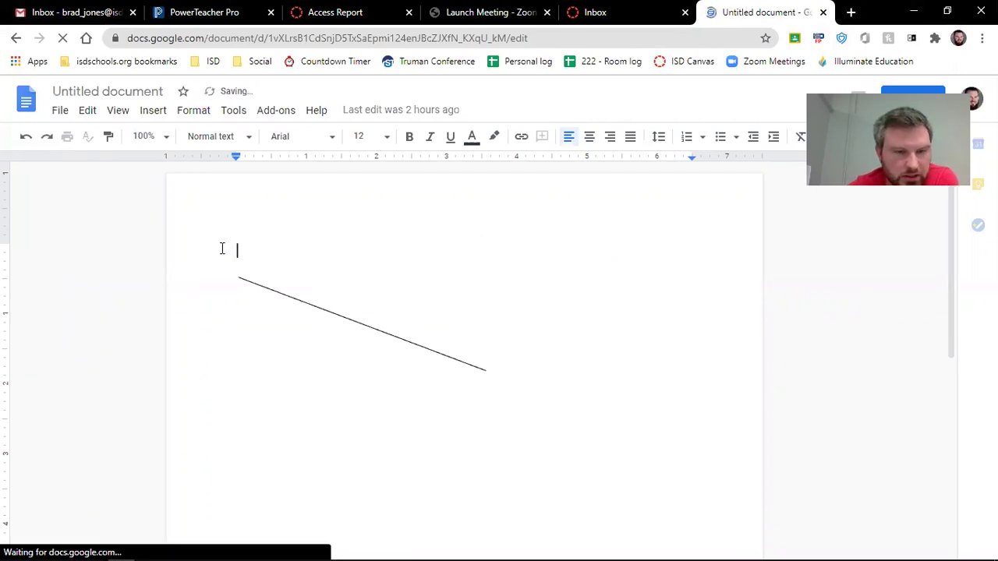
{"action": "key", "text": "shift+Down"}
{"action": "key", "text": "BackSpace"}
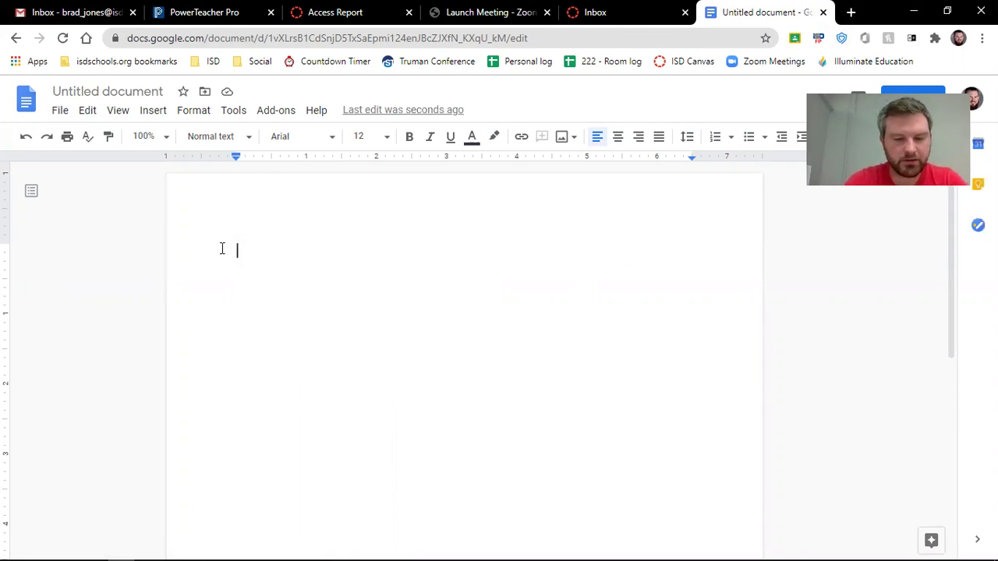
Type 'Line AB and Line XY are parallel. Segment AY is perpendicular to Line AB. Segments AB, XY and AY are congruent', then start a new line
{"action": "type", "text": "Line AB"}
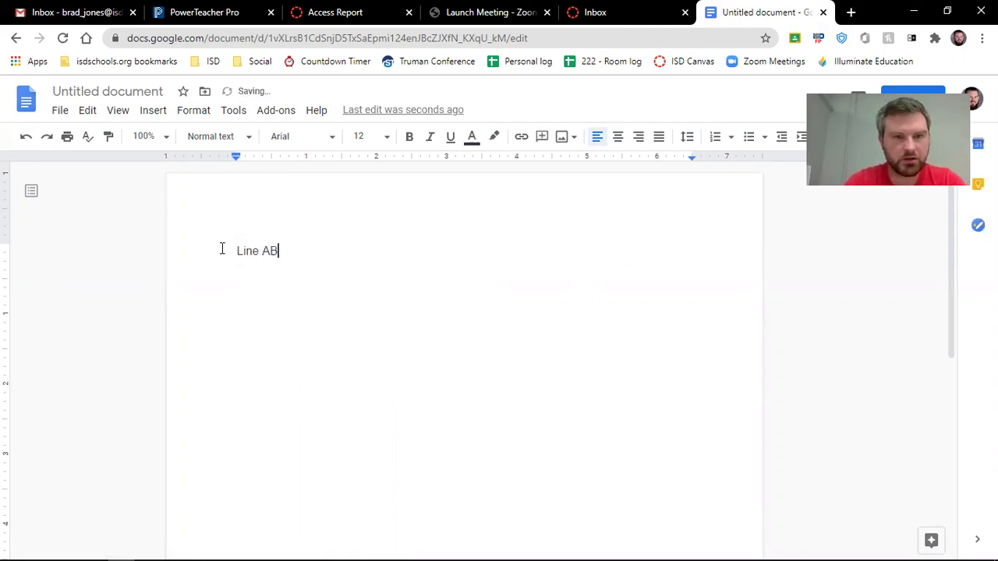
{"action": "type", "text": " and Line XY are para"}
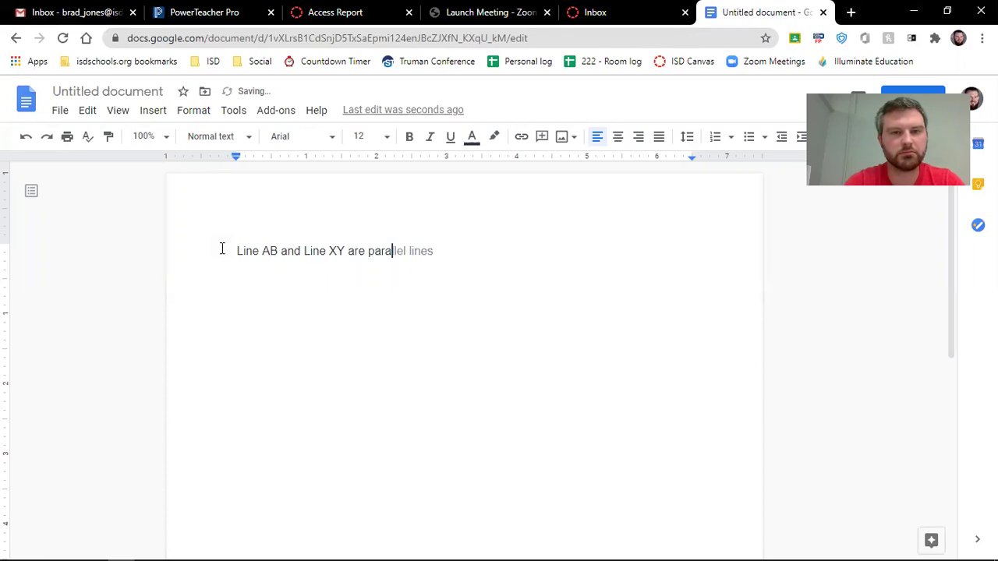
{"action": "type", "text": "llel l."}
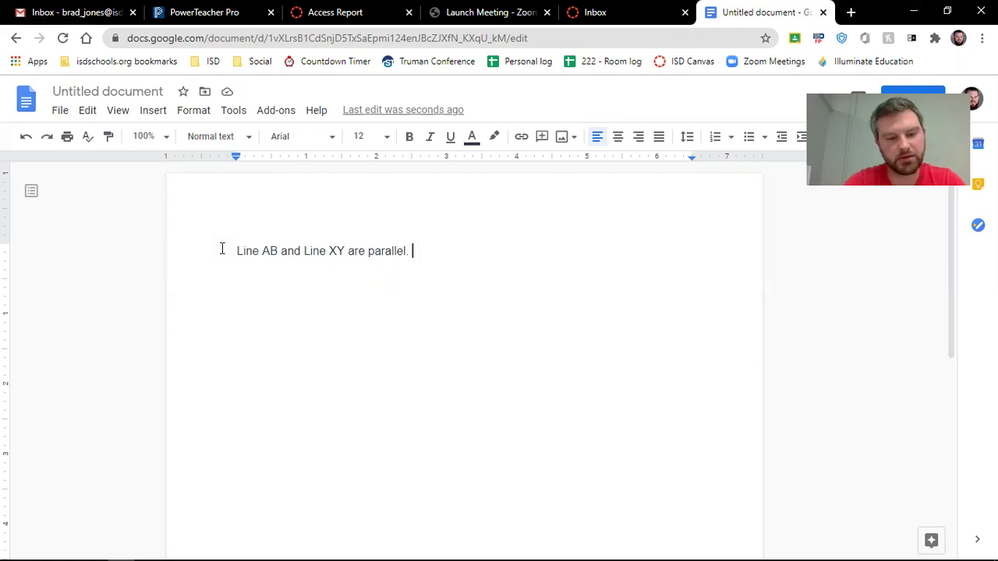
{"action": "type", "text": "Segment "}
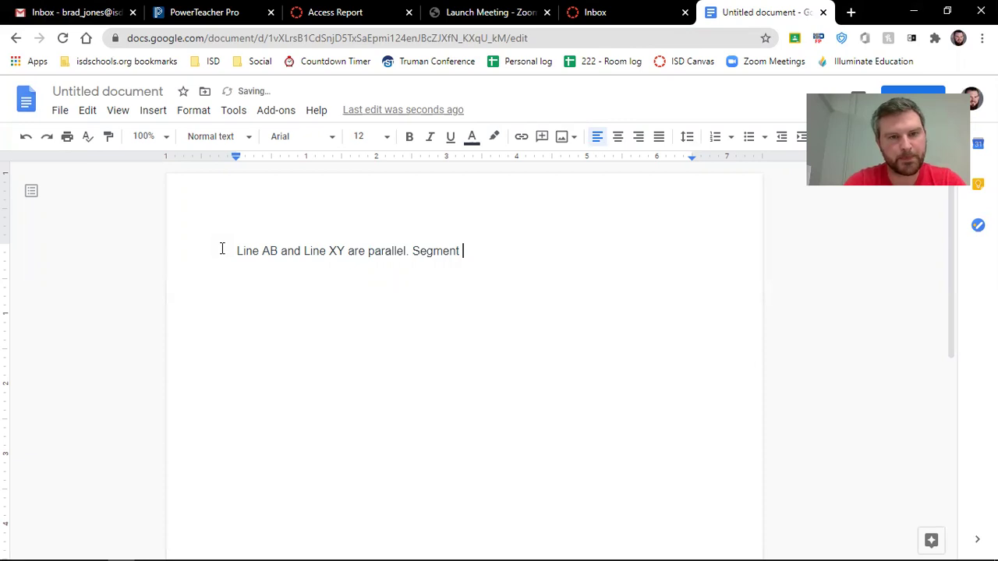
{"action": "type", "text": "A"}
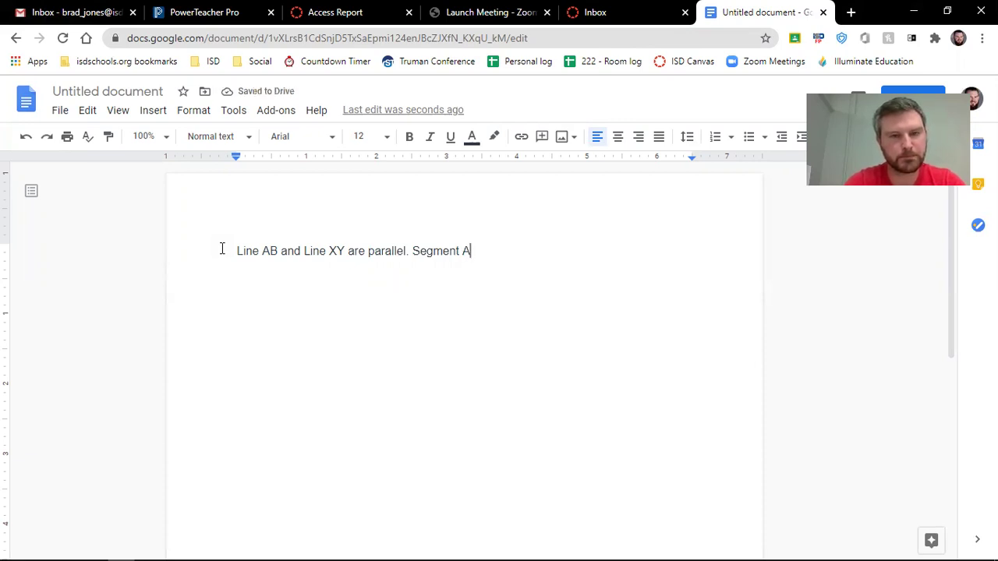
{"action": "type", "text": "Y "}
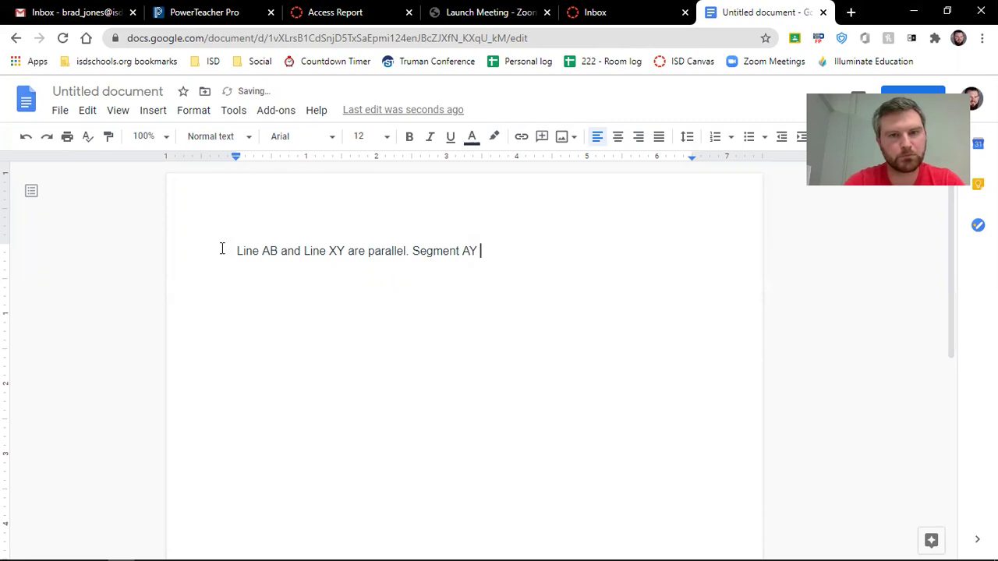
{"action": "type", "text": "and"}
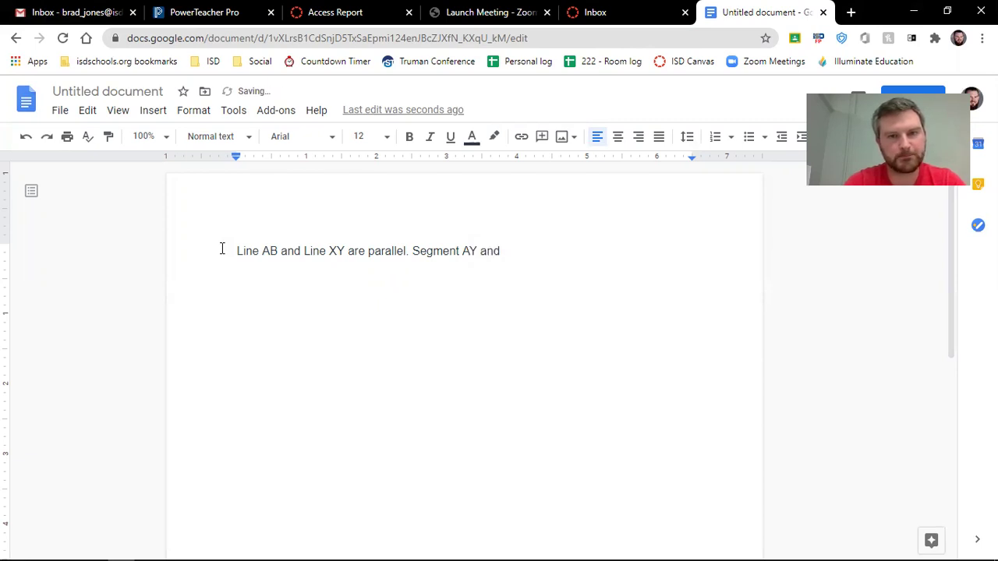
{"action": "key", "text": "BackSpace"}
{"action": "key", "text": "BackSpace"}
{"action": "key", "text": "BackSpace"}
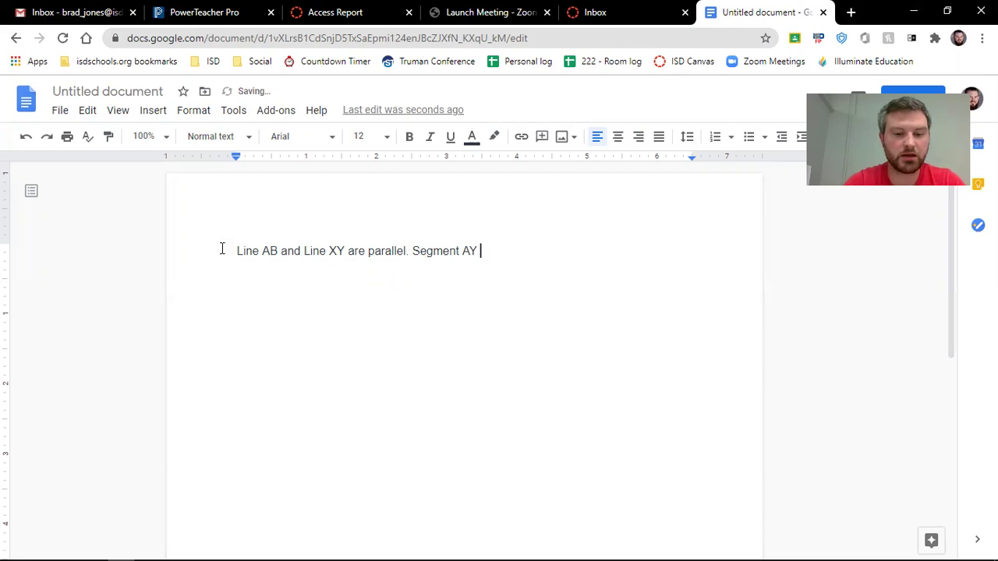
{"action": "type", "text": "is "}
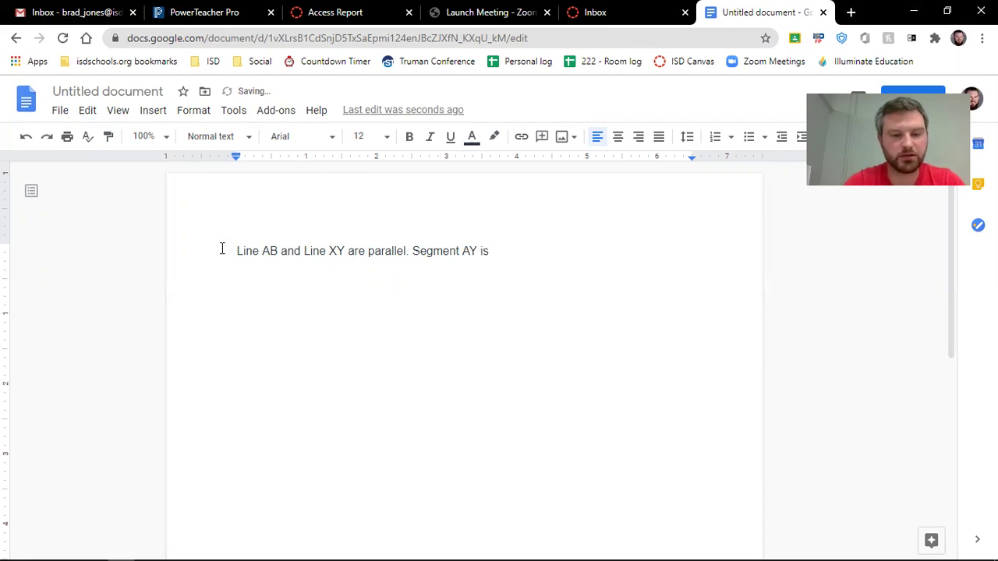
{"action": "type", "text": "perpendicular to"}
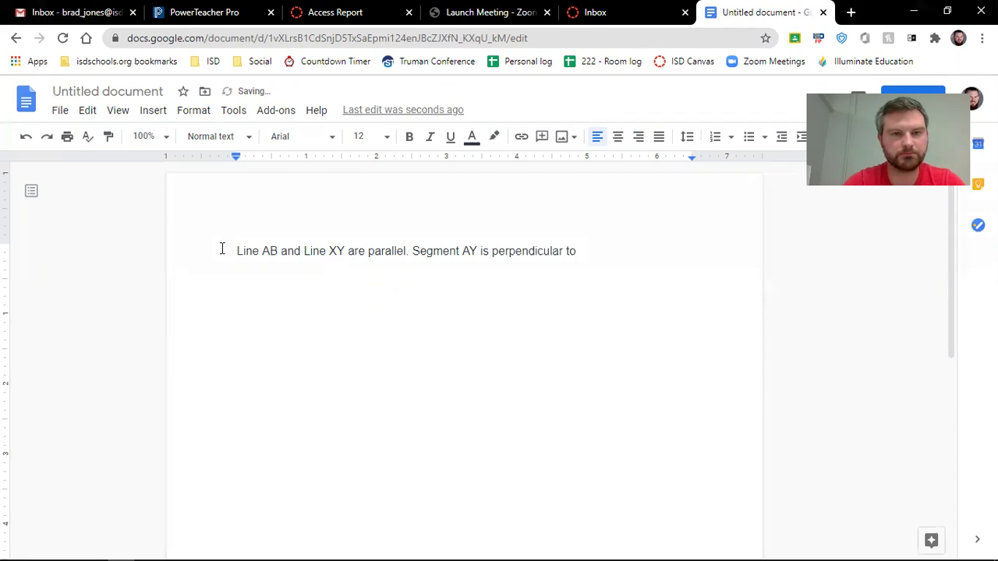
{"action": "type", "text": " Se"}
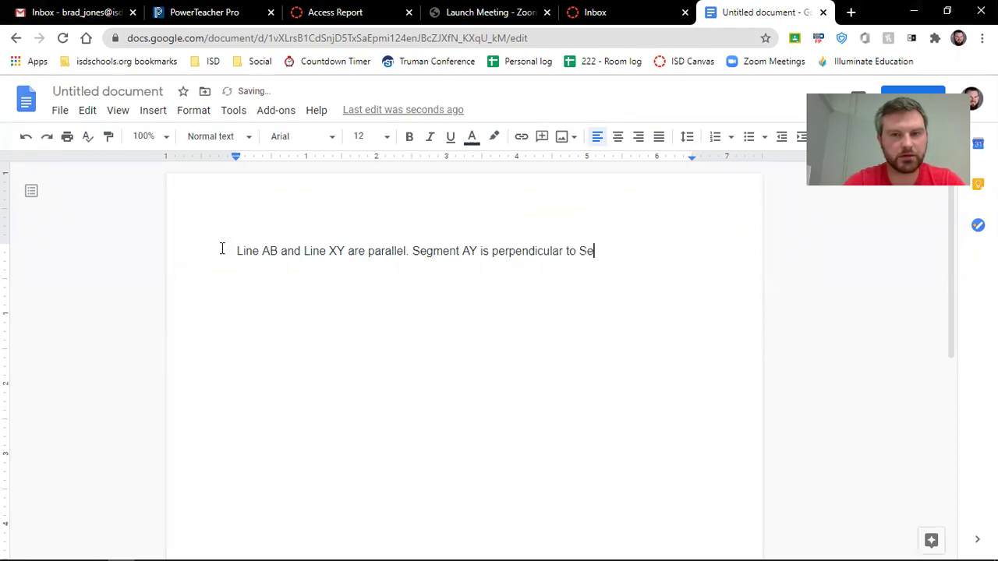
{"action": "key", "text": "BackSpace"}
{"action": "key", "text": "BackSpace"}
{"action": "type", "text": "Line "}
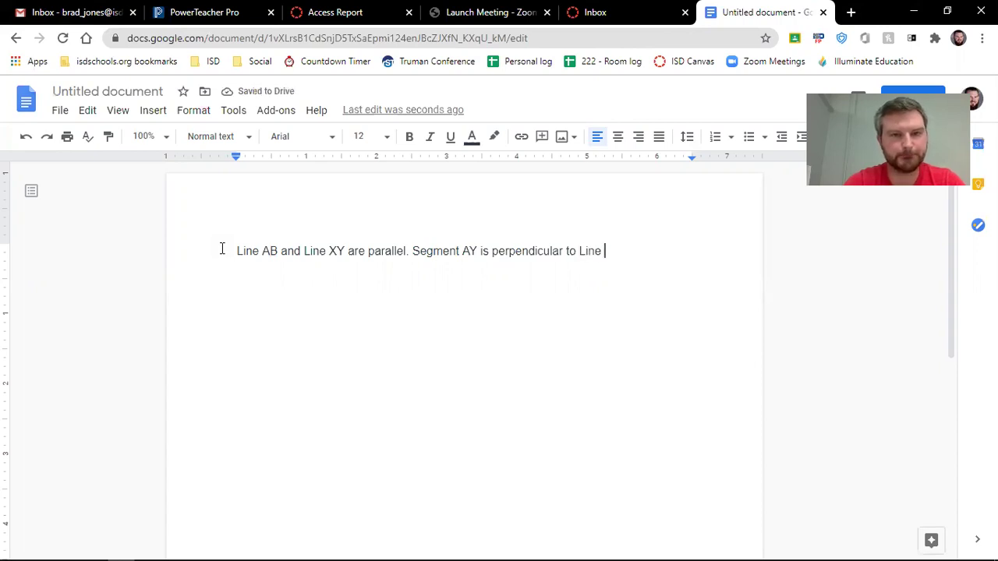
{"action": "type", "text": "AB"}
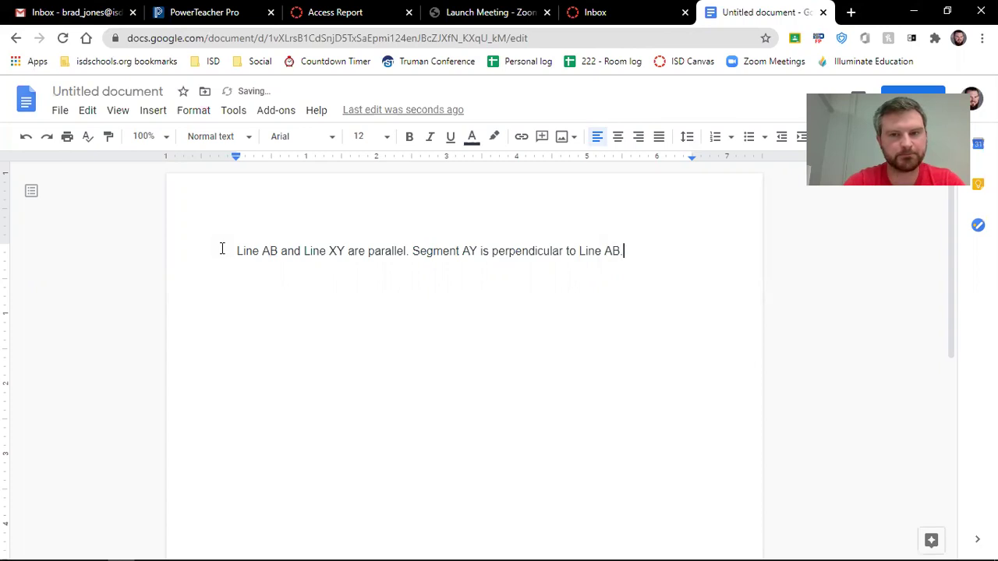
{"action": "type", "text": ". Segments "}
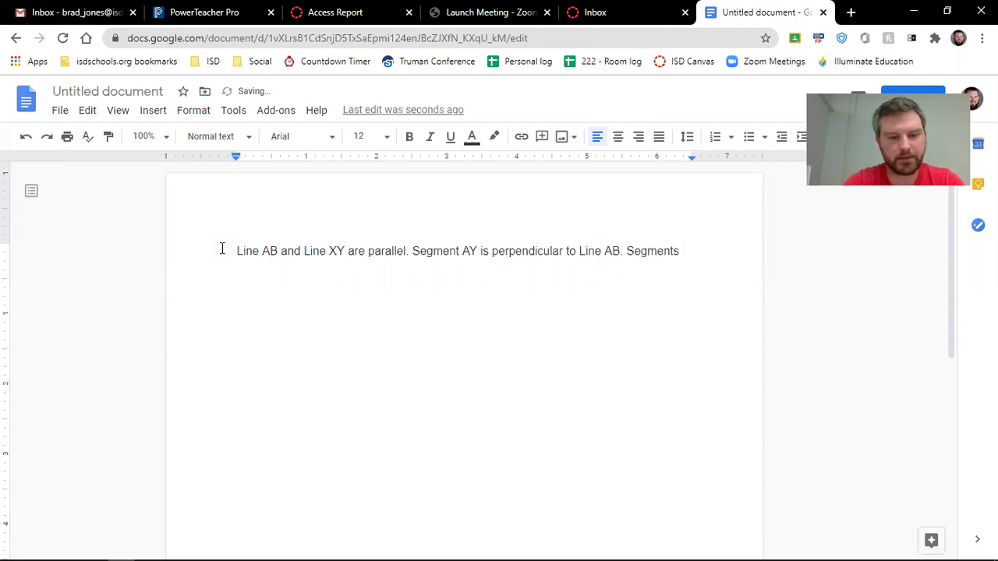
{"action": "type", "text": "AB and"}
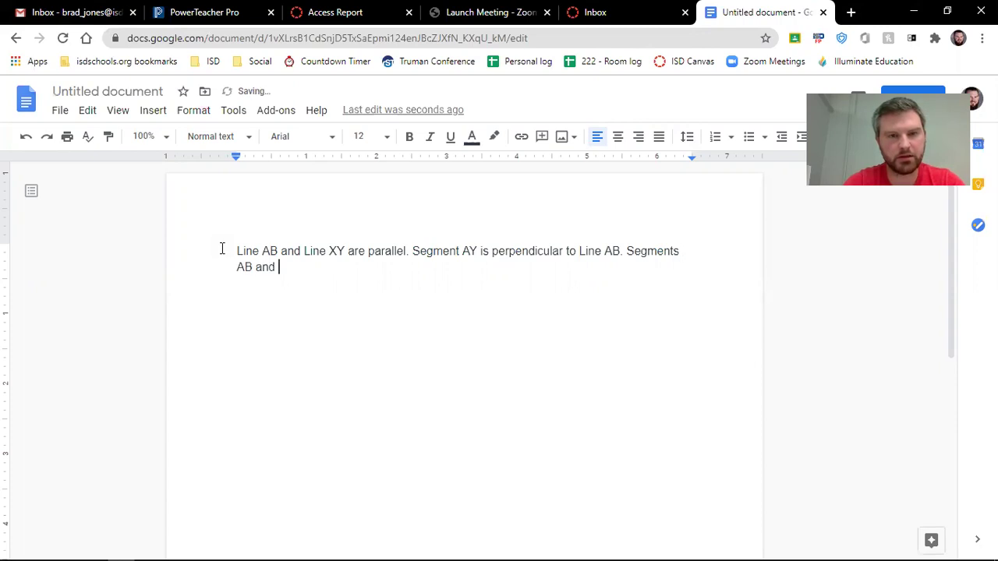
{"action": "key", "text": "BackSpace"}
{"action": "key", "text": "BackSpace"}
{"action": "key", "text": "BackSpace"}
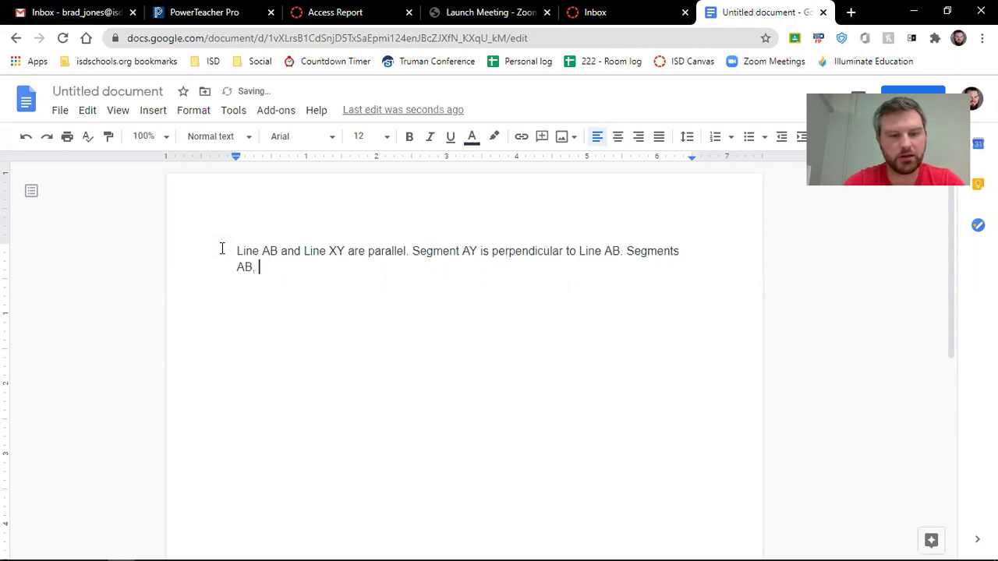
{"action": "type", "text": "XY and "}
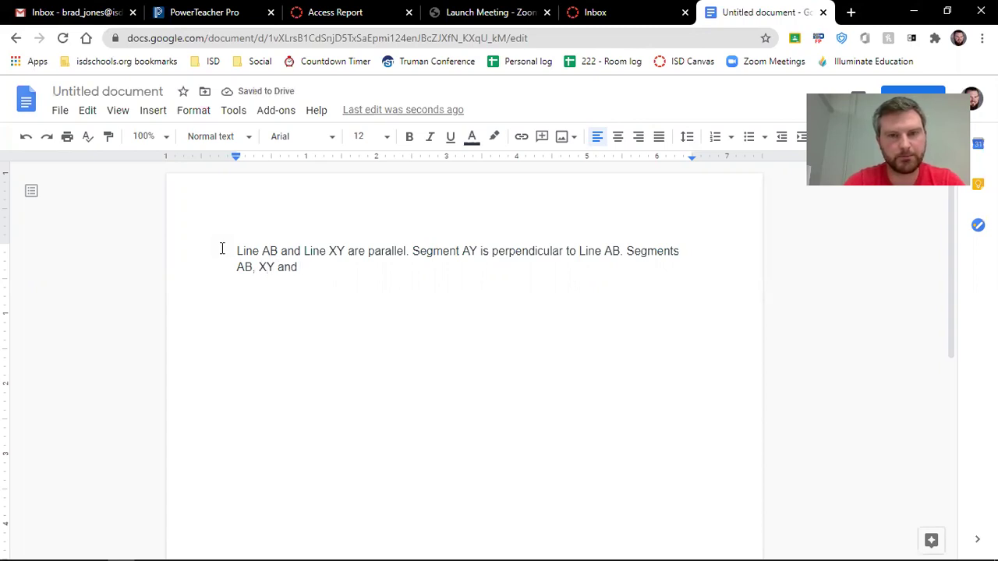
{"action": "type", "text": "AY are c"}
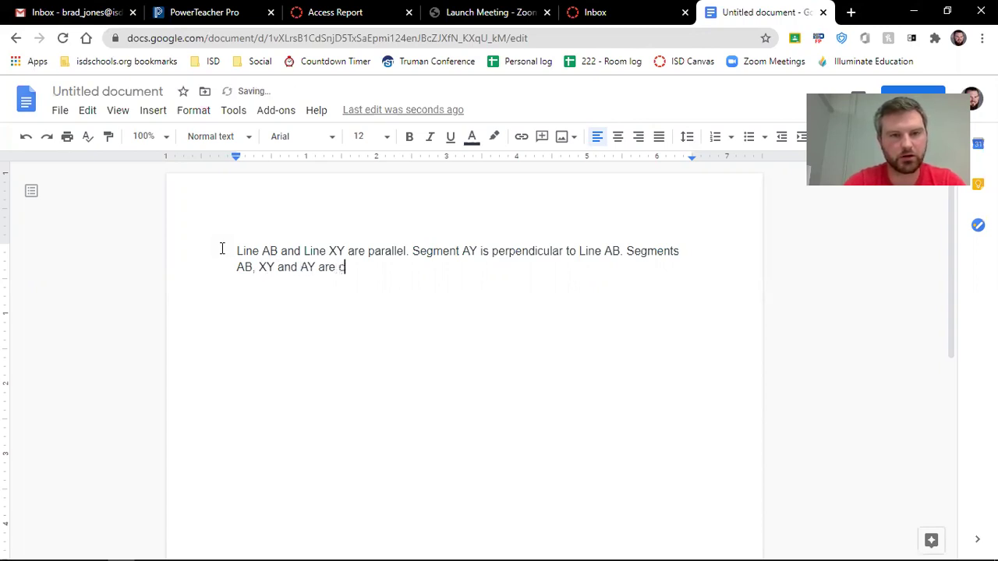
{"action": "type", "text": "ongruent."}
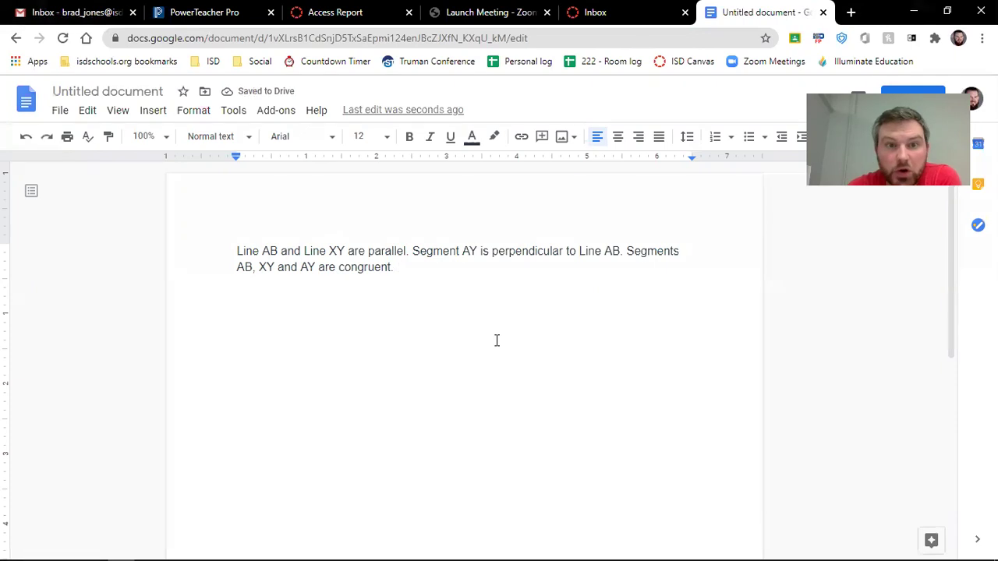
{"action": "key", "text": "Return"}
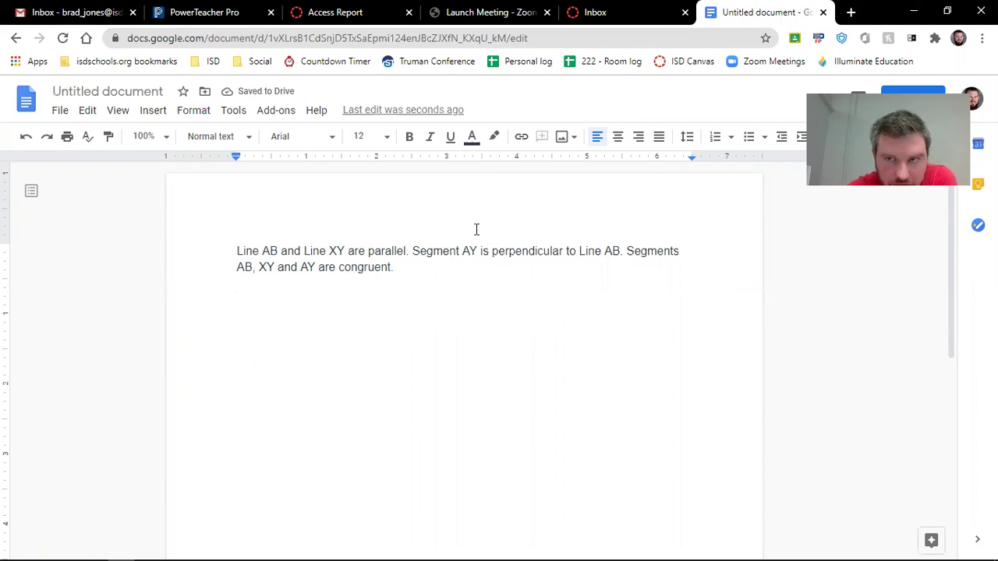
Insert a new blank drawing via Insert > Drawing > New
{"action": "left_click", "coordinate": [151, 114]}
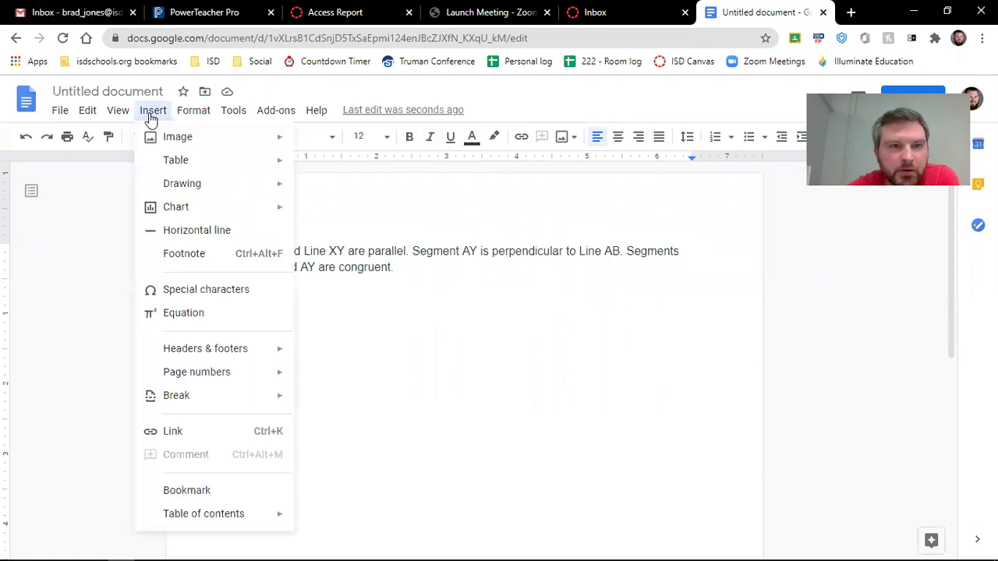
{"action": "mouse_move", "coordinate": [179, 193]}
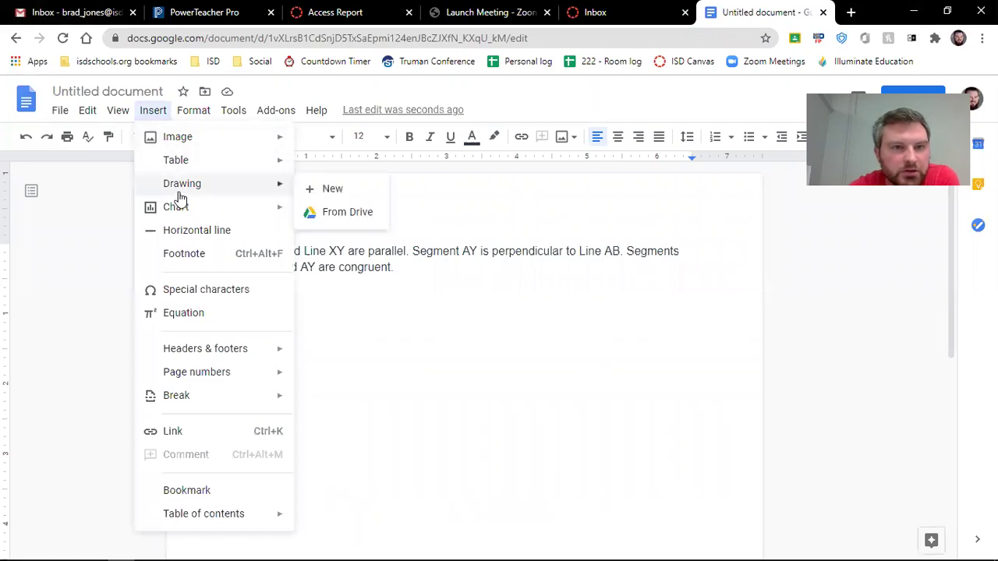
{"action": "left_click", "coordinate": [332, 192]}
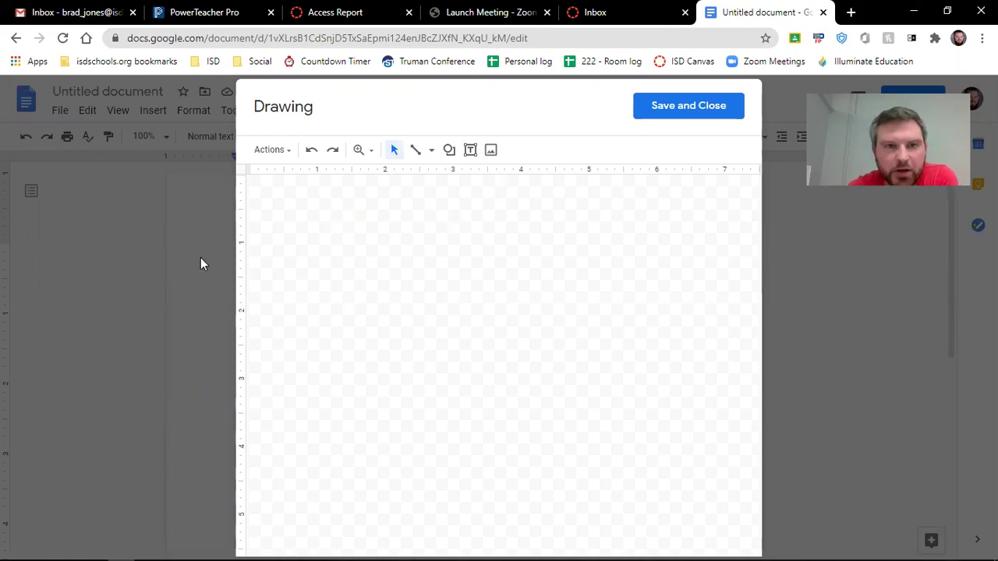
Draw a slanted straight line across the drawing canvas
{"action": "left_click", "coordinate": [421, 155]}
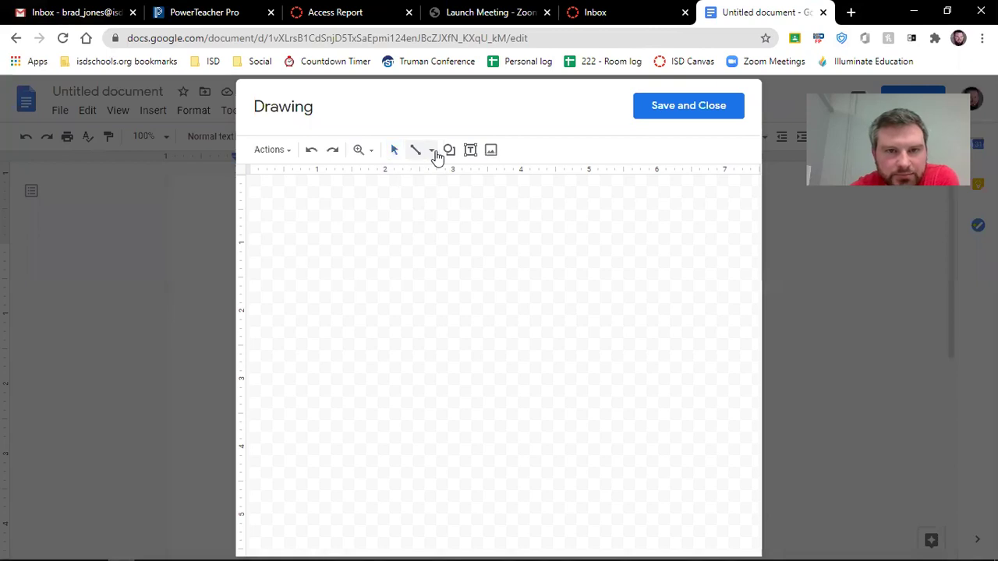
{"action": "left_click", "coordinate": [433, 153]}
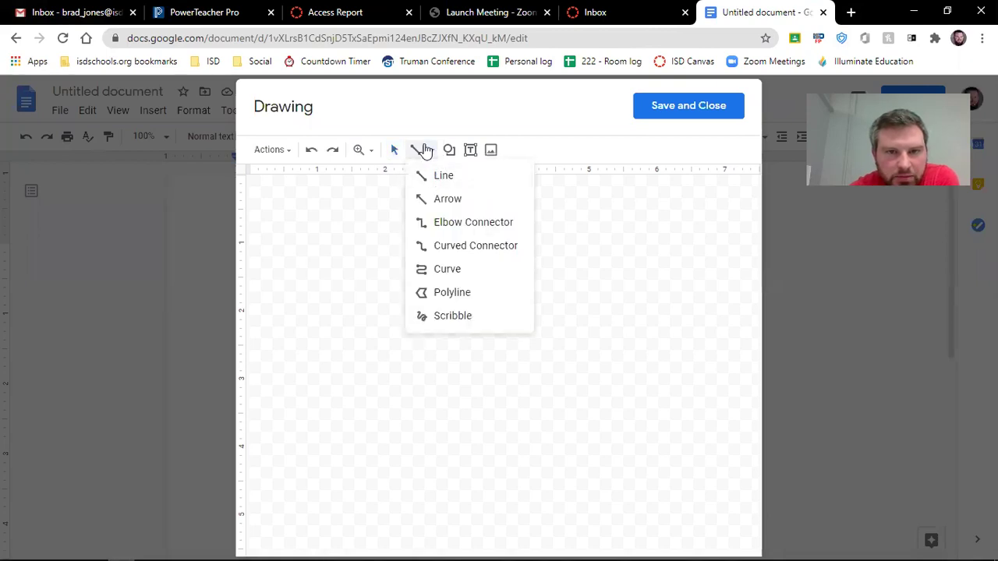
{"action": "key", "text": "Escape"}
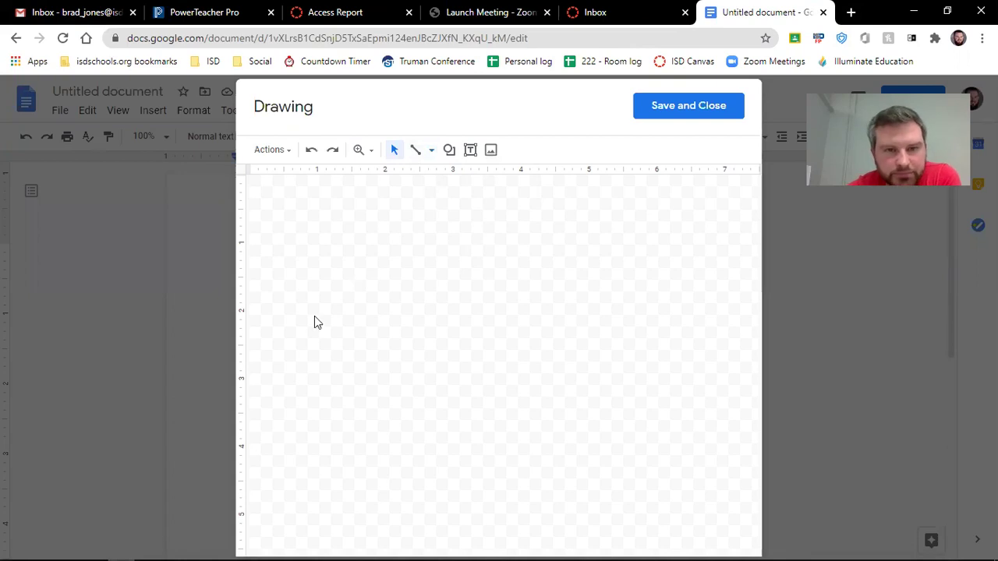
{"action": "mouse_move", "coordinate": [307, 321]}
{"action": "left_mouse_down"}
{"action": "mouse_move", "coordinate": [559, 285]}
{"action": "mouse_move", "coordinate": [633, 236]}
{"action": "left_mouse_up"}
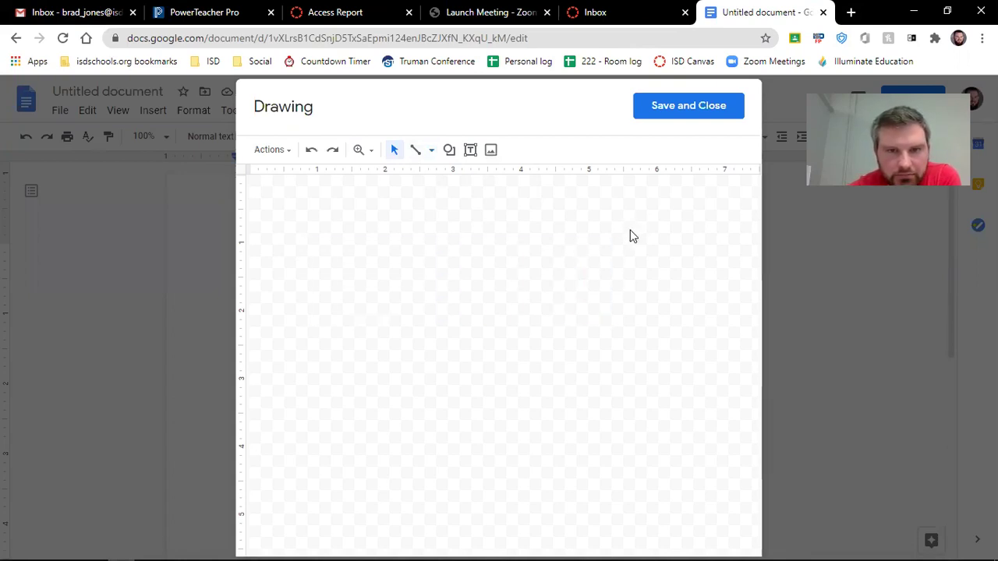
{"action": "left_click", "coordinate": [415, 150]}
{"action": "left_click_drag", "start_coordinate": [376, 282], "coordinate": [598, 262]}
Make the line 3px thick with arrowheads at both start and end
{"action": "left_click", "coordinate": [542, 150]}
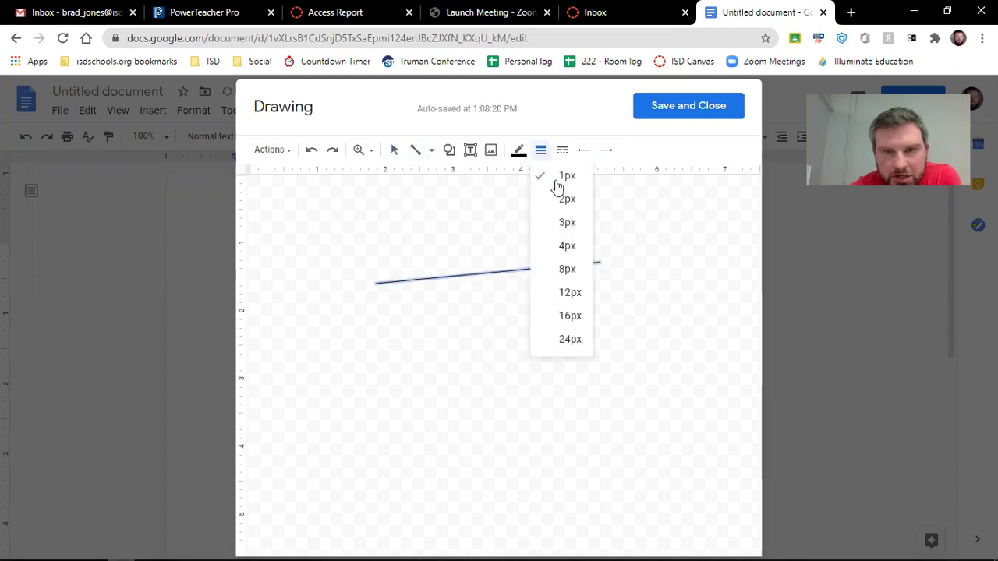
{"action": "left_click", "coordinate": [562, 222]}
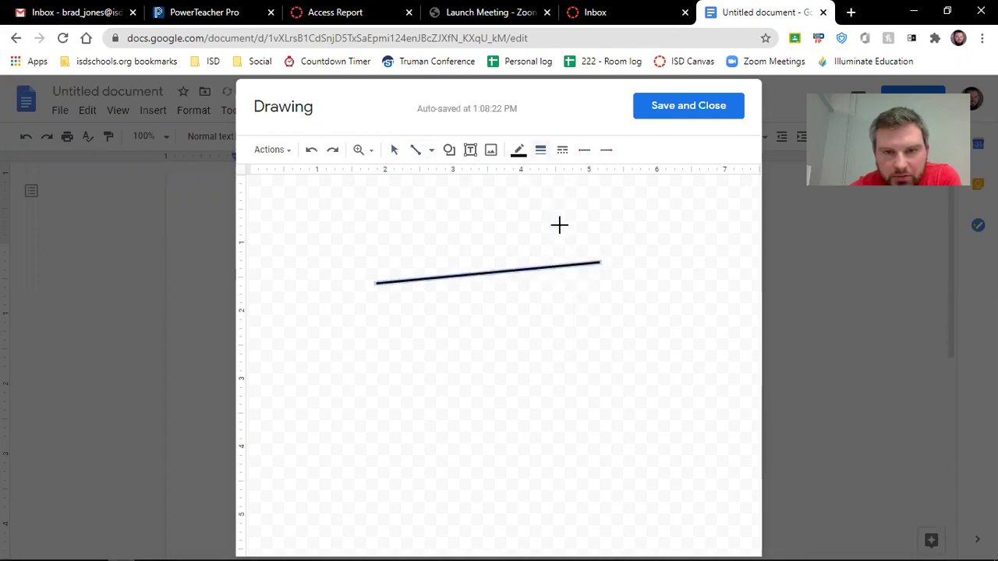
{"action": "left_click", "coordinate": [586, 151]}
{"action": "left_click", "coordinate": [597, 195]}
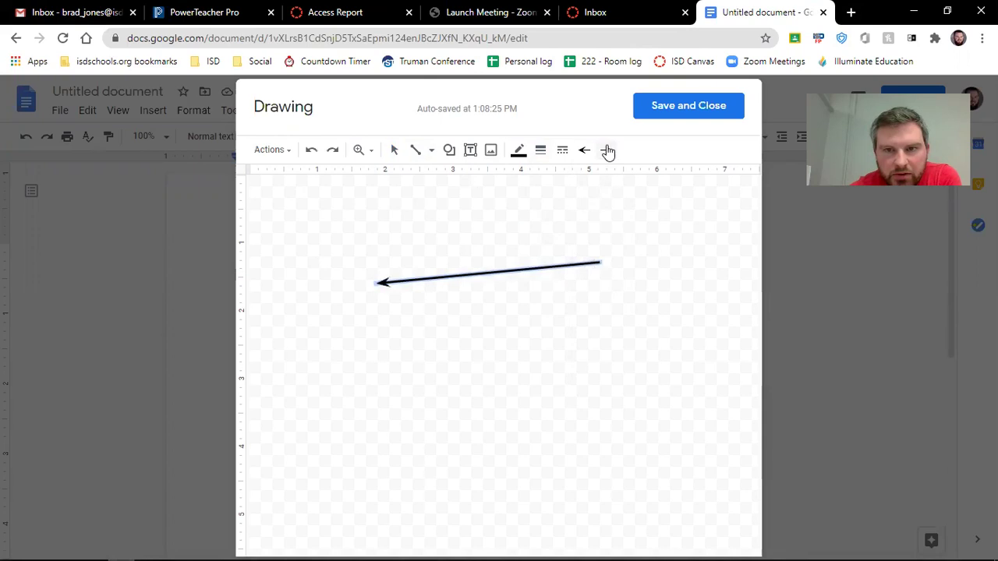
{"action": "left_click", "coordinate": [606, 150]}
{"action": "left_click", "coordinate": [615, 196]}
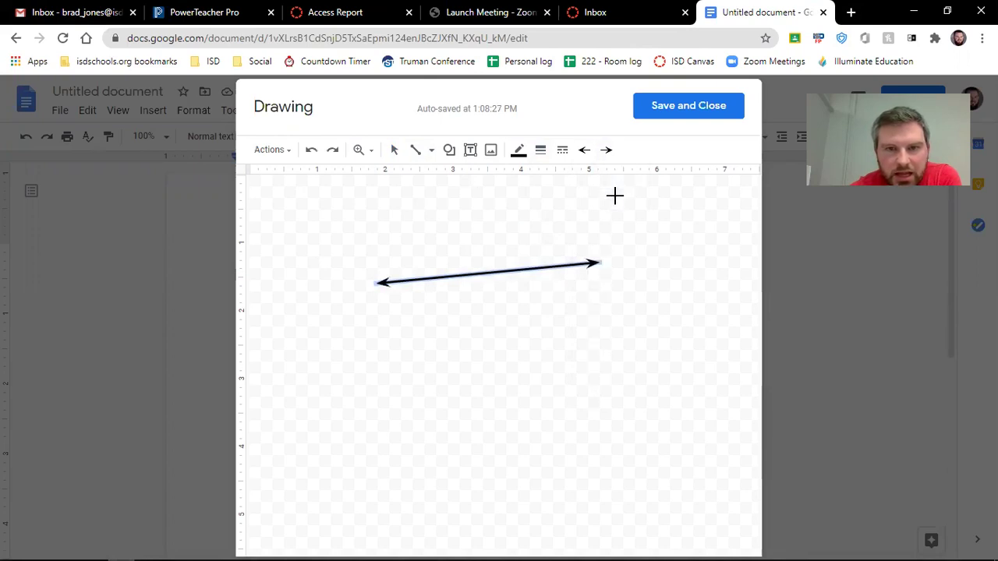
Draw an oval, fill it black and shrink it into a small dot
{"action": "left_click", "coordinate": [450, 152]}
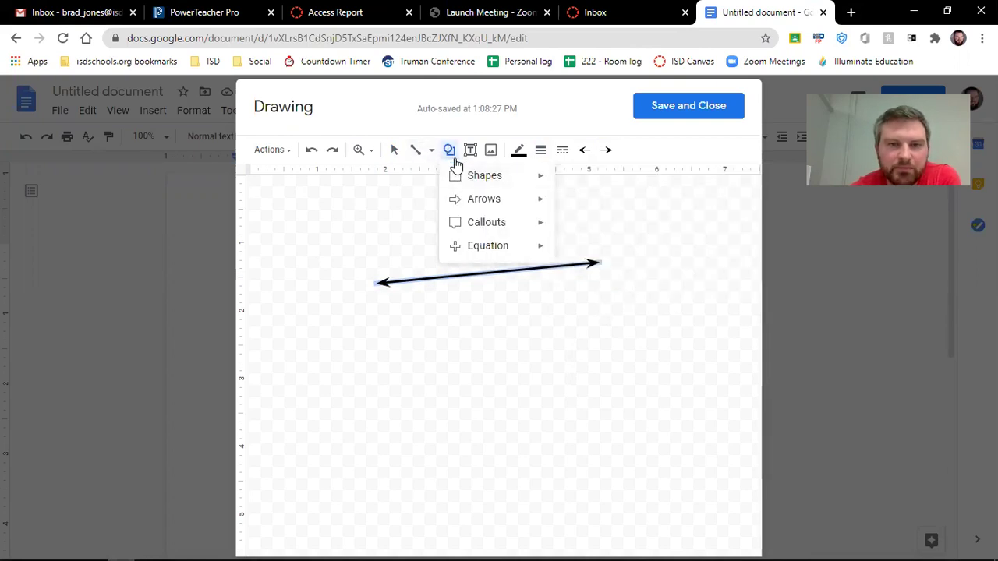
{"action": "mouse_move", "coordinate": [463, 182]}
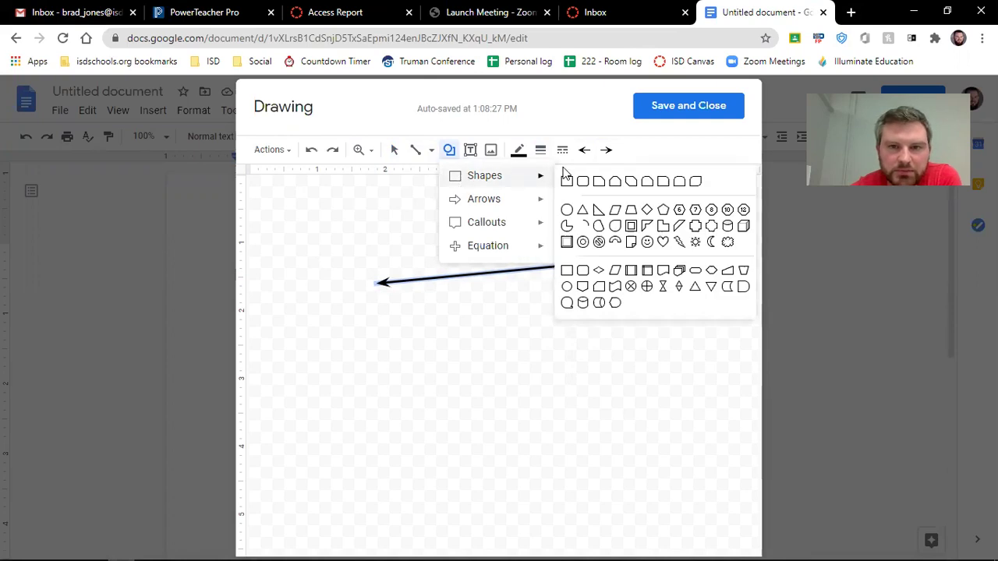
{"action": "left_click", "coordinate": [567, 211]}
{"action": "left_click_drag", "start_coordinate": [453, 221], "coordinate": [523, 290]}
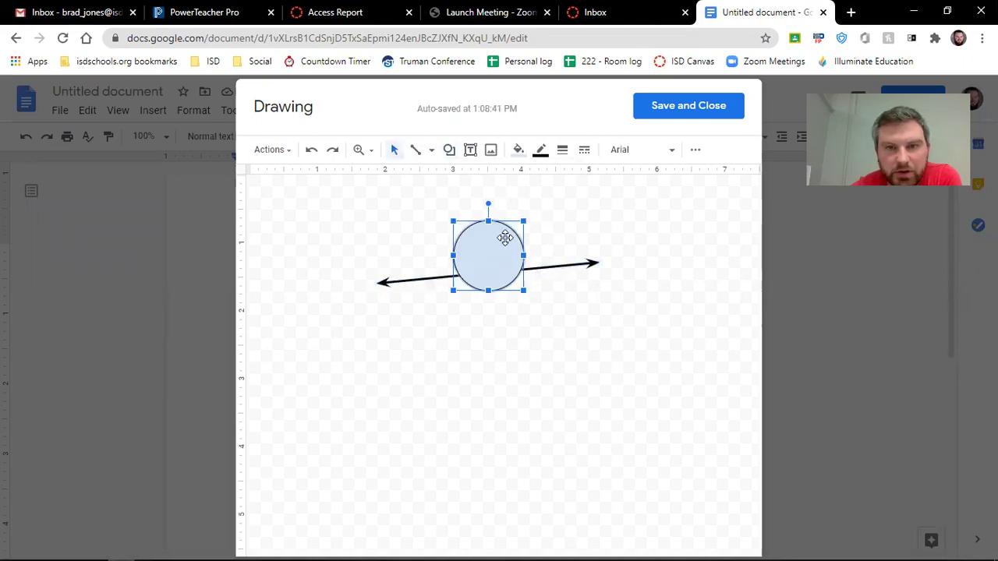
{"action": "left_click", "coordinate": [518, 150]}
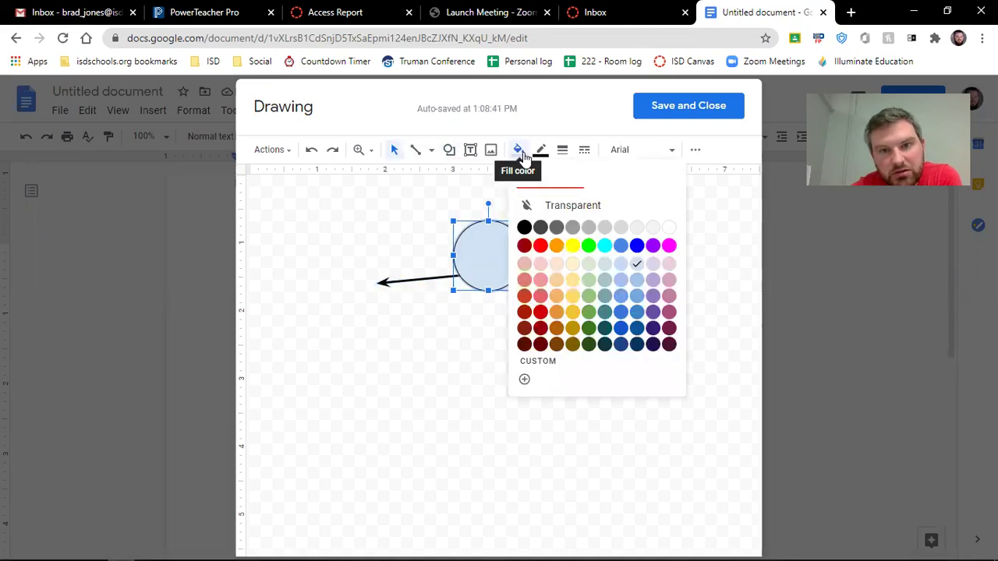
{"action": "left_click", "coordinate": [526, 225]}
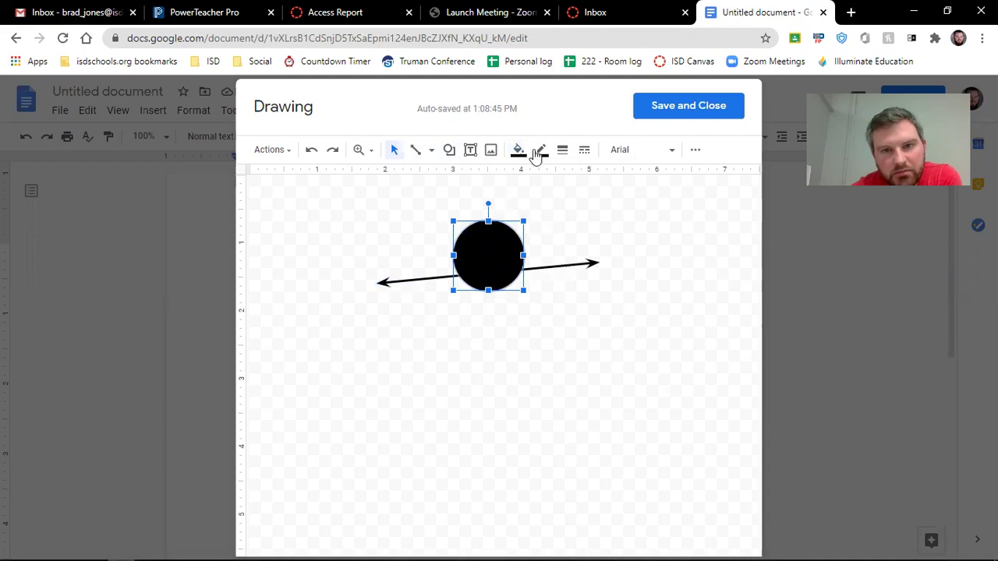
{"action": "left_click", "coordinate": [479, 248]}
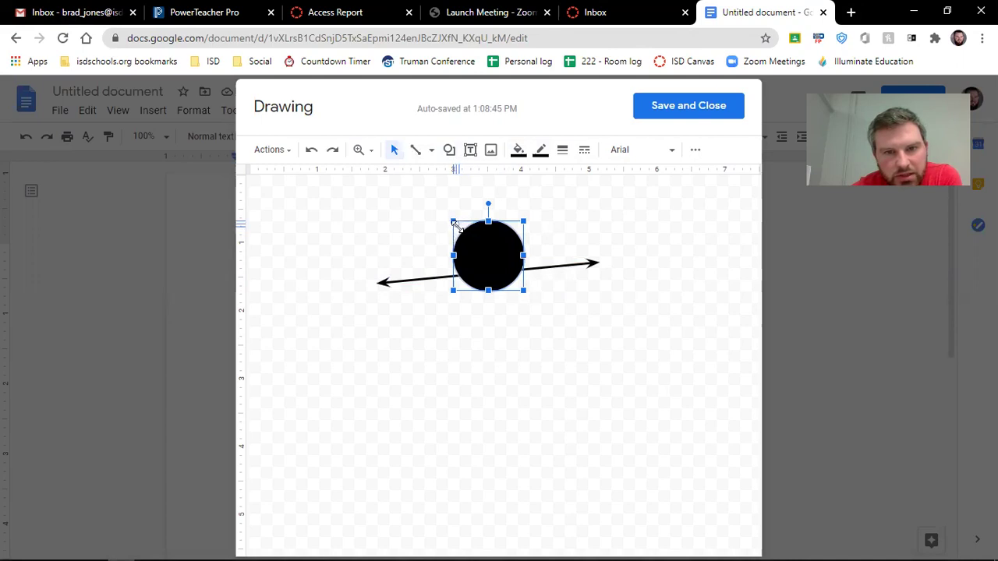
{"action": "left_click_drag", "start_coordinate": [457, 226], "coordinate": [465, 235]}
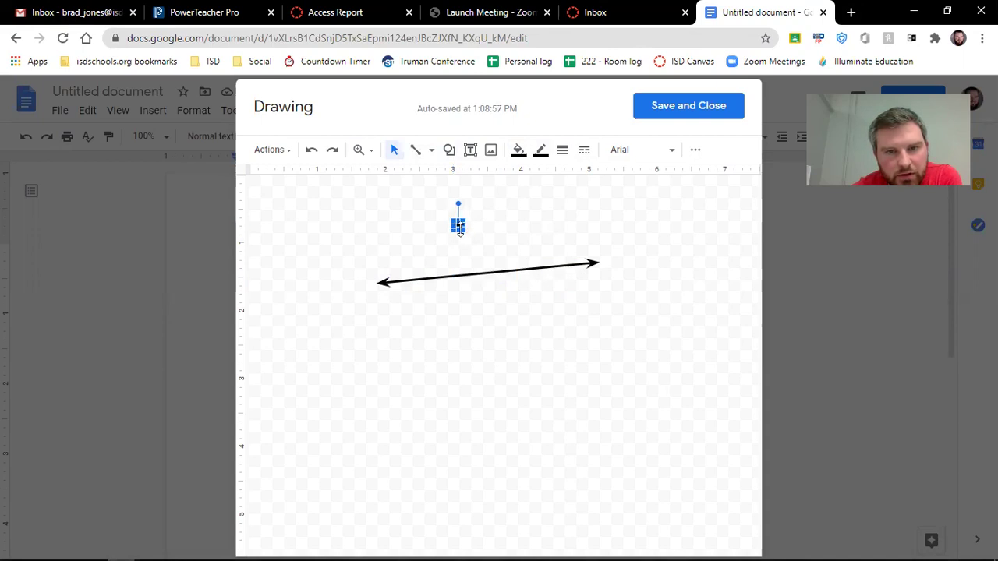
Place the dot at the line's left end and a duplicate at the right end
{"action": "left_click_drag", "start_coordinate": [409, 274], "coordinate": [398, 279]}
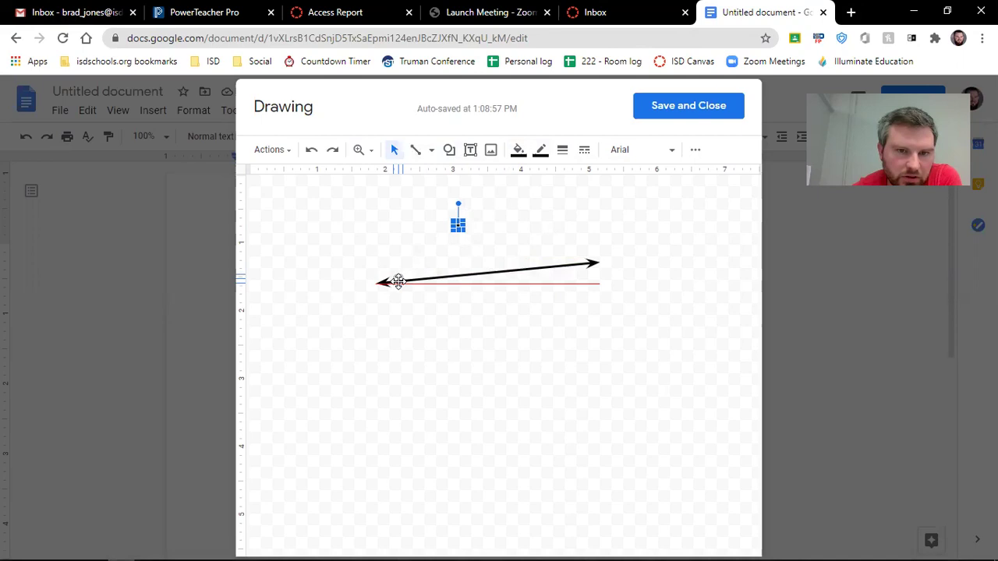
{"action": "left_click_drag", "start_coordinate": [399, 281], "coordinate": [398, 281]}
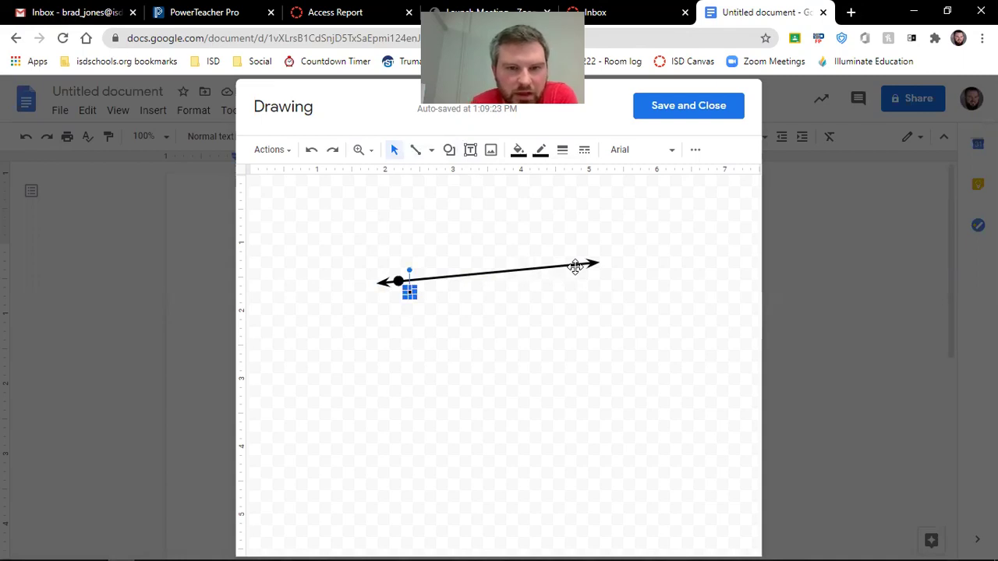
{"action": "key", "text": "ctrl+d"}
{"action": "left_click_drag", "start_coordinate": [410, 292], "coordinate": [576, 263]}
Add a text box 'A' just below the left dot and copy it beside the right dot
{"action": "left_click", "coordinate": [510, 377]}
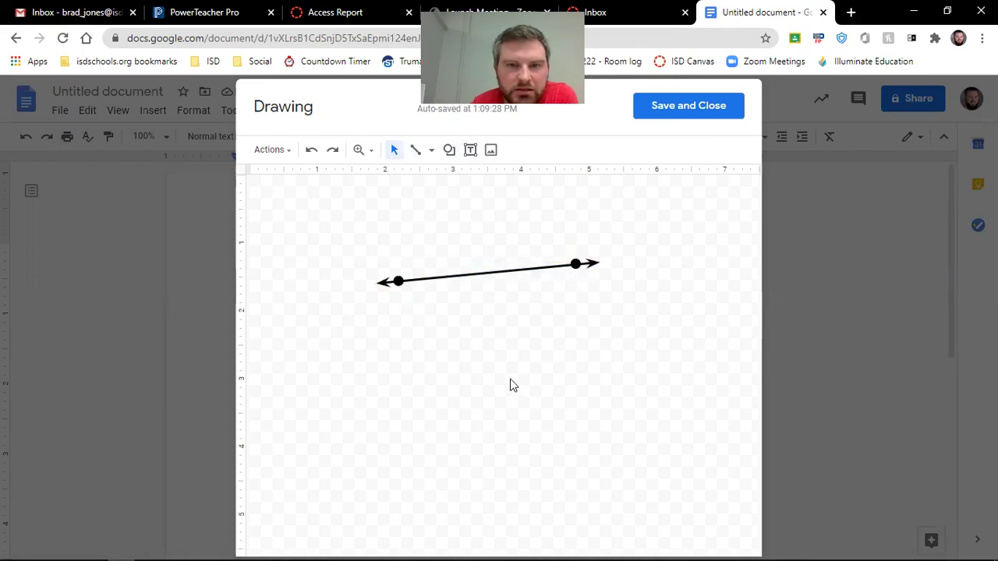
{"action": "left_click", "coordinate": [470, 151]}
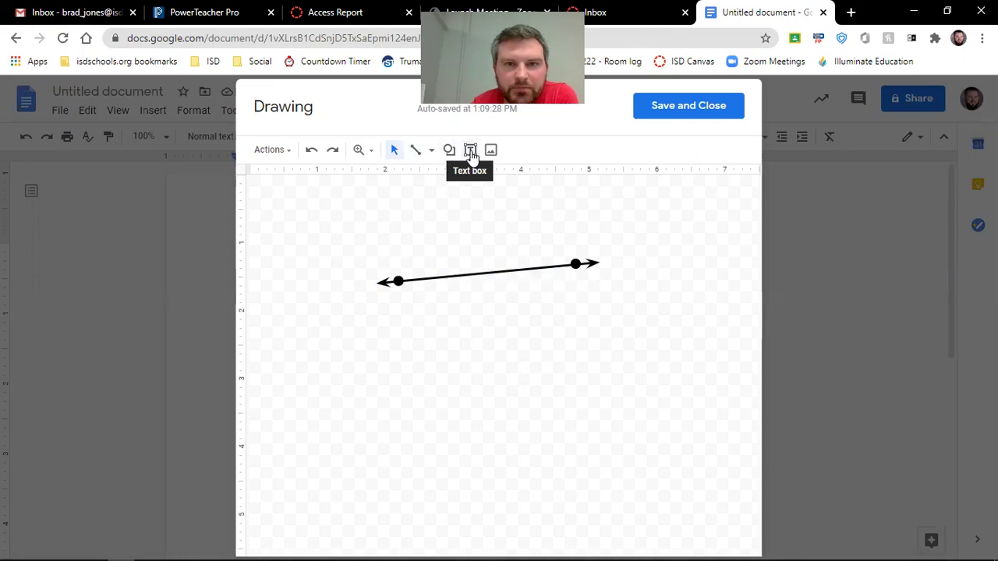
{"action": "left_click", "coordinate": [417, 211]}
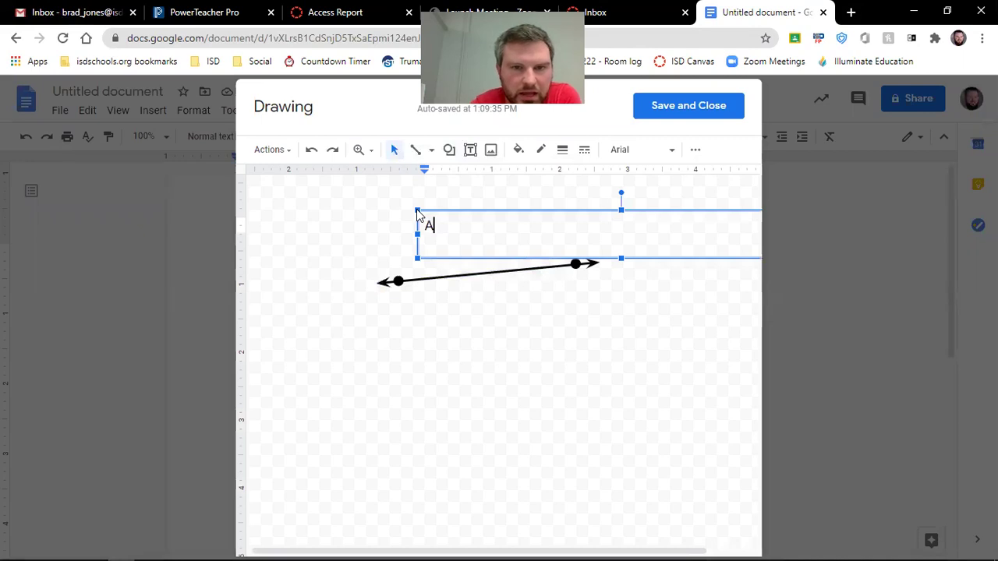
{"action": "type", "text": "A"}
{"action": "scroll", "coordinate": [414, 208], "scroll_direction": "right", "scroll_amount": 2}
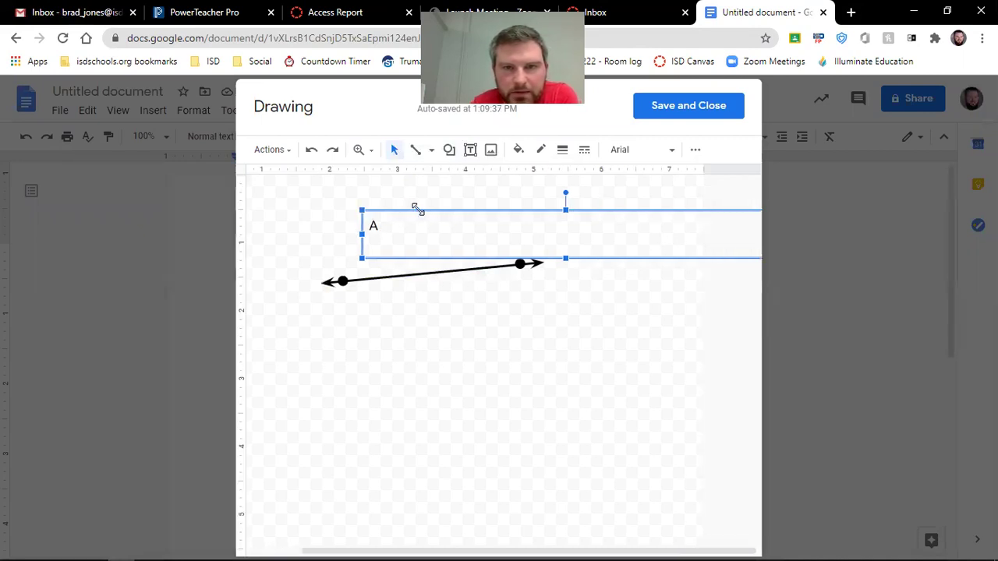
{"action": "left_click_drag", "start_coordinate": [638, 200], "coordinate": [640, 200]}
{"action": "left_click_drag", "start_coordinate": [639, 239], "coordinate": [362, 325]}
{"action": "left_click_drag", "start_coordinate": [350, 291], "coordinate": [353, 286]}
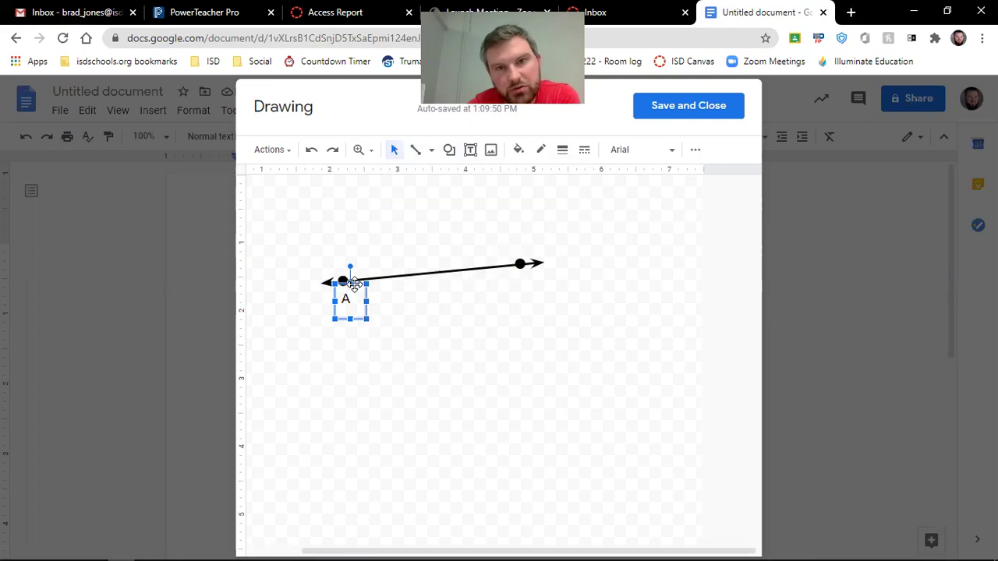
{"action": "left_click_drag", "start_coordinate": [353, 285], "coordinate": [365, 297]}
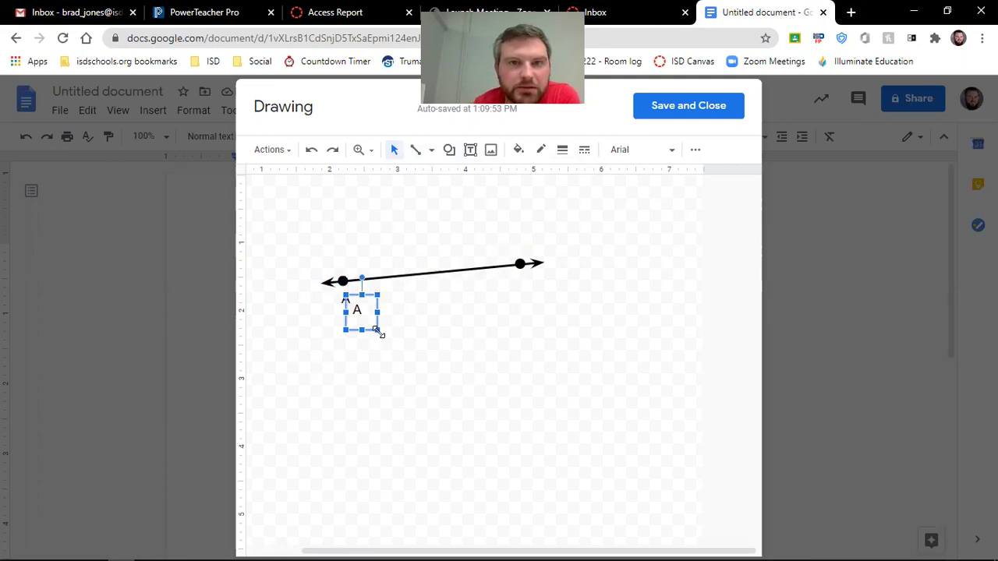
{"action": "left_click_drag", "start_coordinate": [370, 330], "coordinate": [541, 305]}
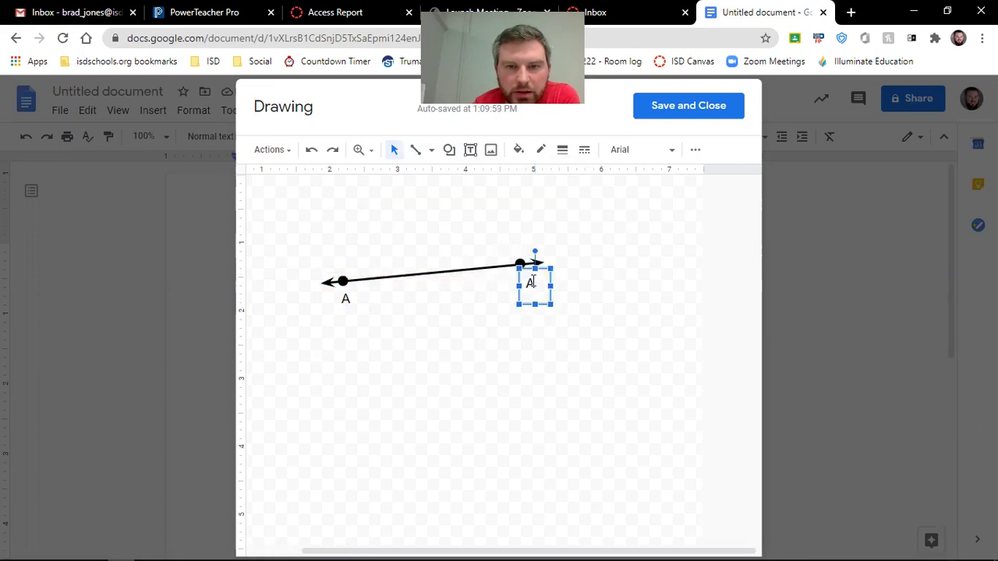
{"action": "left_click", "coordinate": [529, 282]}
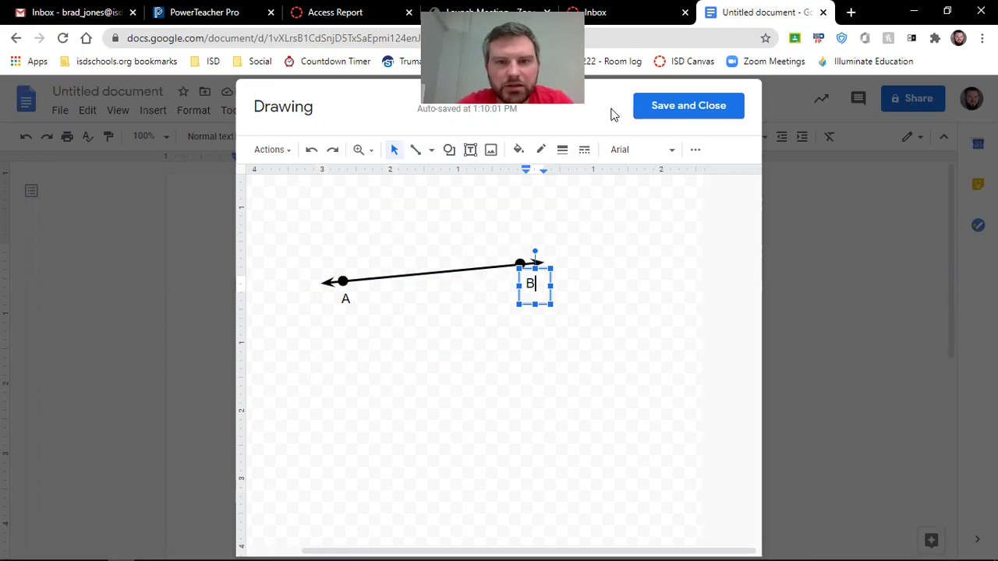
Finish the B label, then duplicate line AB with its labels and move the copy above
{"action": "left_click", "coordinate": [556, 382]}
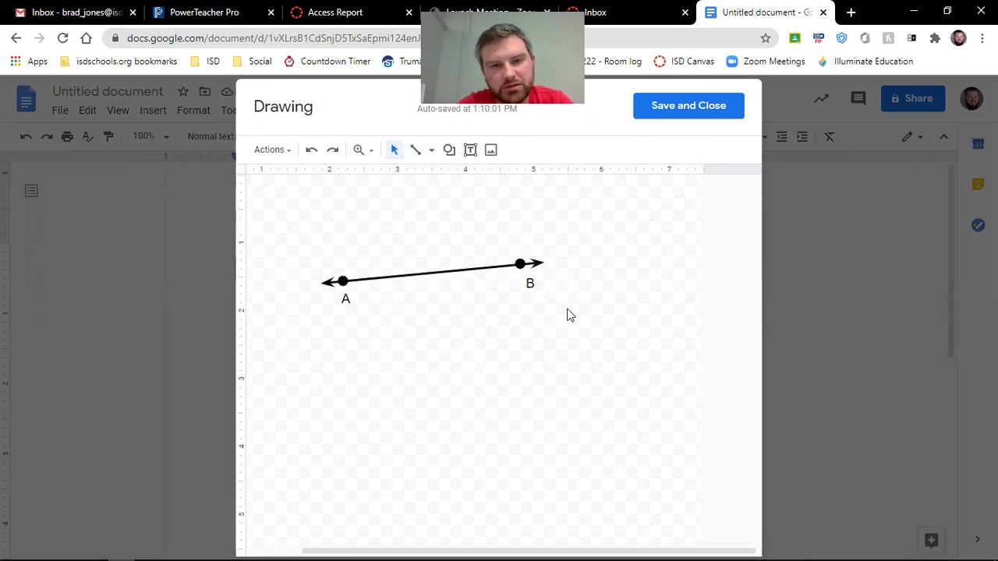
{"action": "left_click_drag", "start_coordinate": [569, 309], "coordinate": [297, 250]}
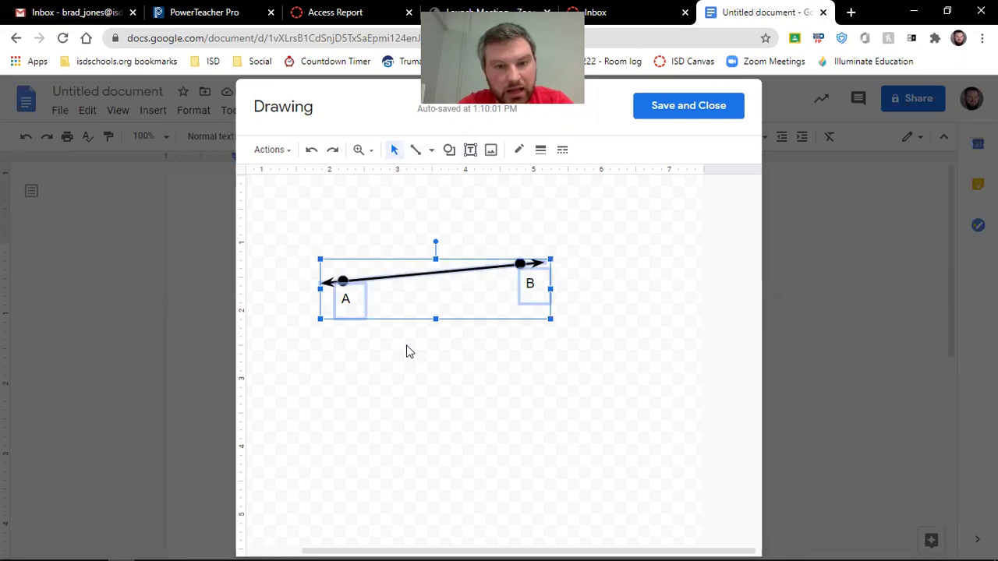
{"action": "key", "text": "ctrl+d"}
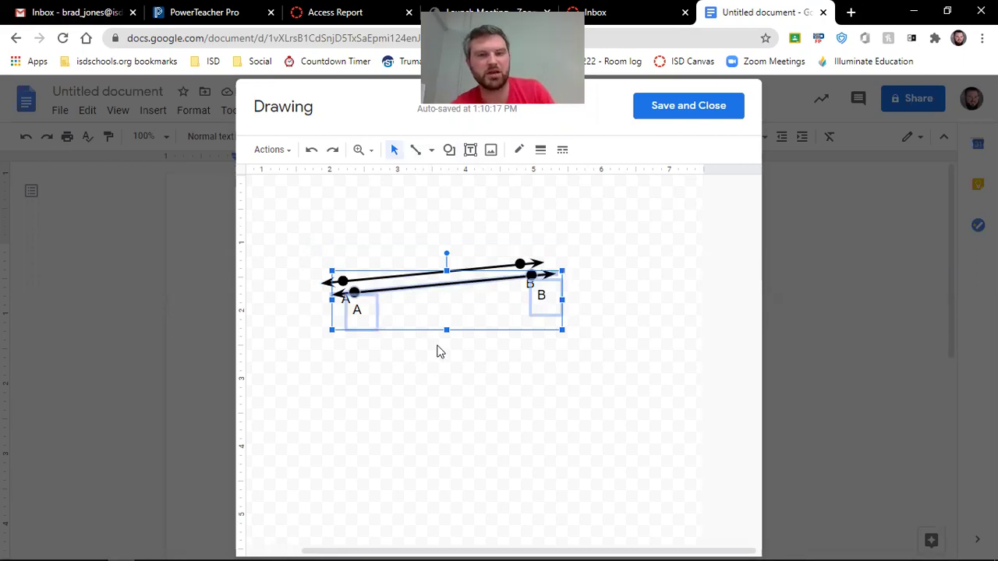
{"action": "left_click_drag", "start_coordinate": [468, 279], "coordinate": [445, 227]}
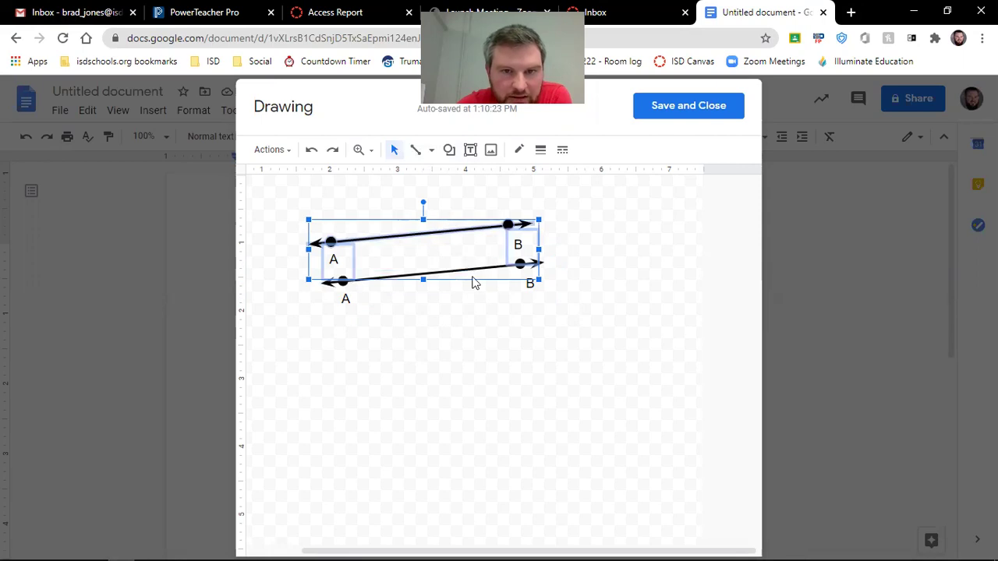
{"action": "left_click", "coordinate": [414, 357]}
Relabel the upper line's points X and Y and position the labels above them
{"action": "double_click", "coordinate": [334, 260]}
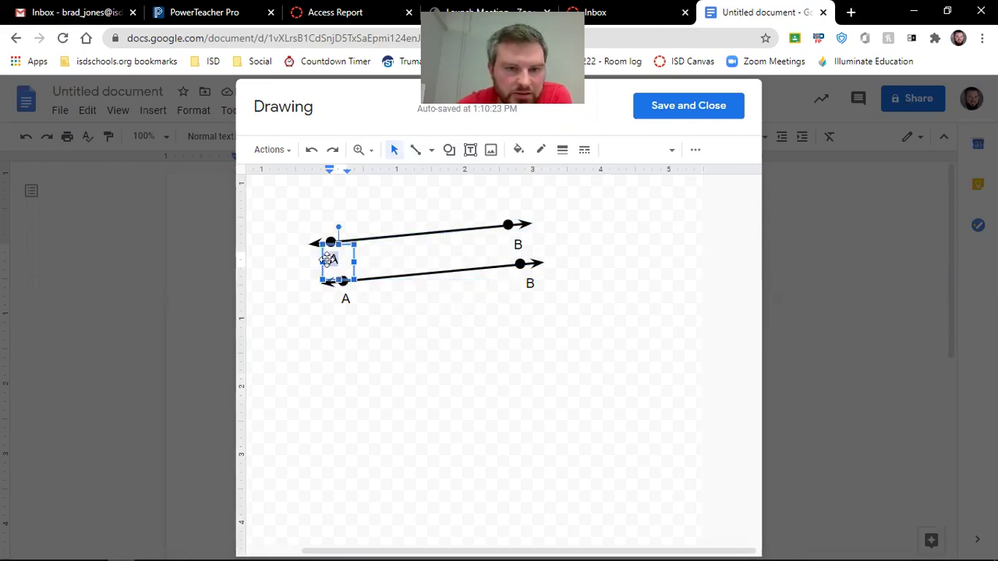
{"action": "left_click", "coordinate": [512, 242]}
{"action": "double_click", "coordinate": [512, 244]}
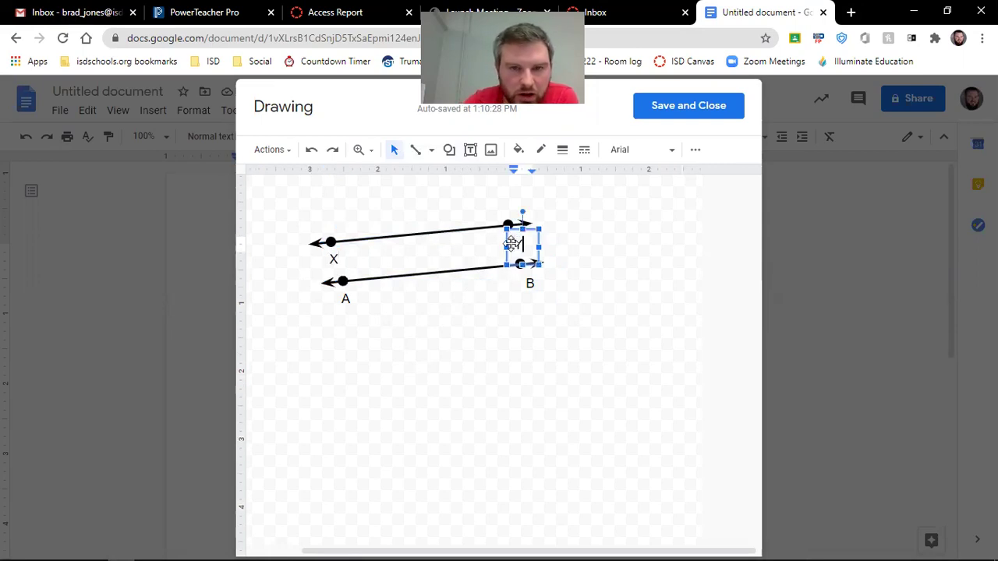
{"action": "type", "text": "Y"}
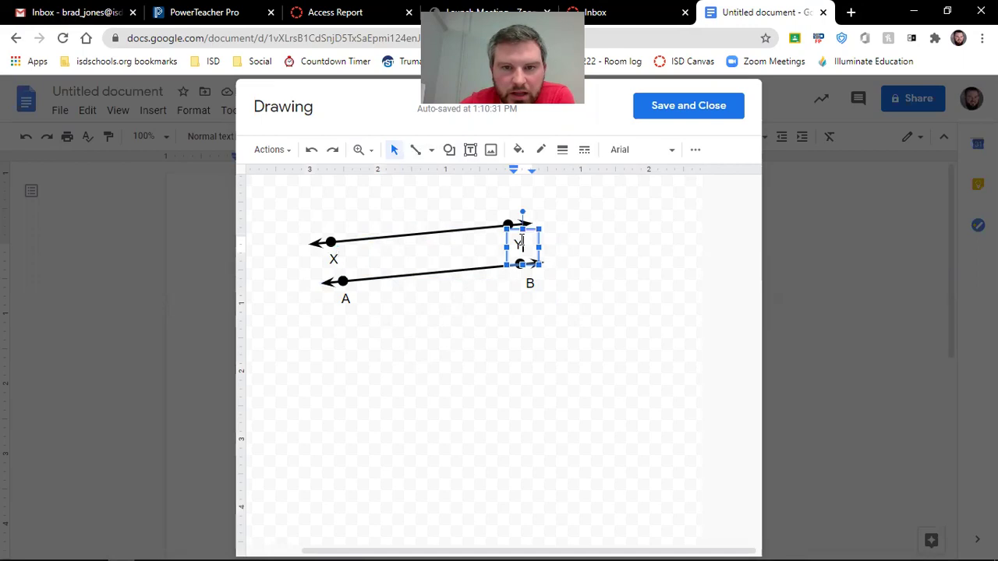
{"action": "left_click_drag", "start_coordinate": [527, 233], "coordinate": [512, 197]}
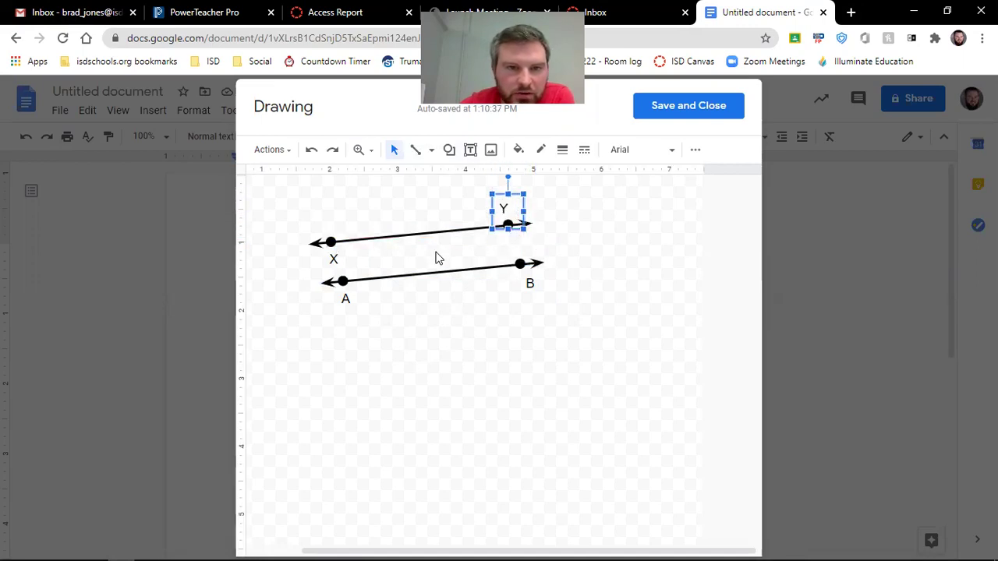
{"action": "left_click", "coordinate": [337, 261]}
{"action": "left_click_drag", "start_coordinate": [336, 260], "coordinate": [334, 212]}
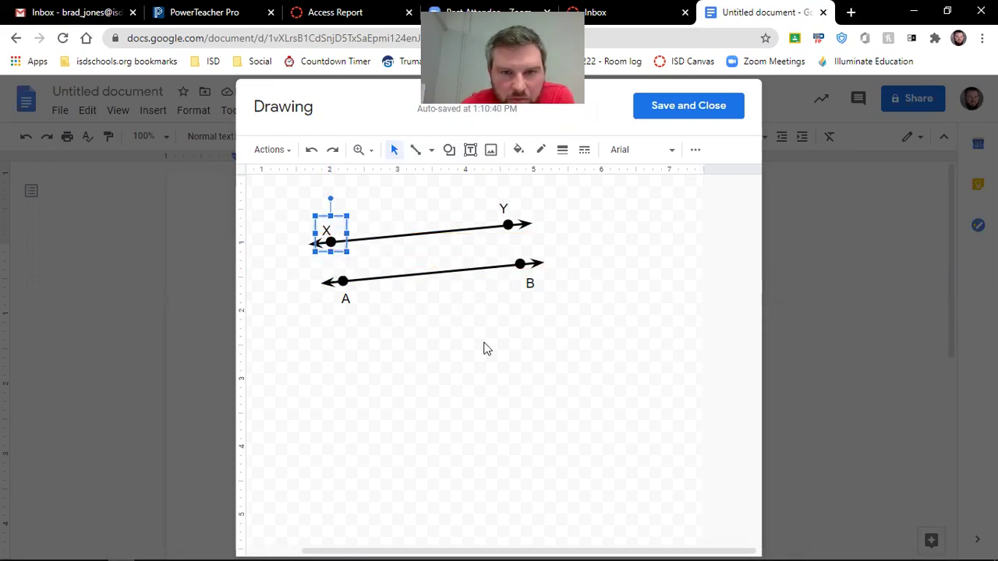
Draw a small triangle near X with transparent fill and a 3px outline
{"action": "left_click", "coordinate": [472, 338]}
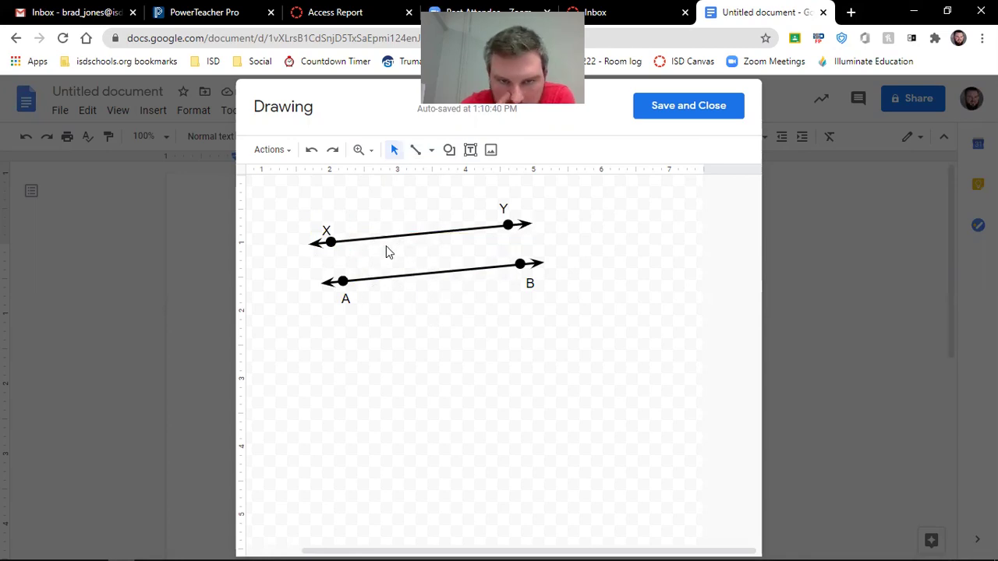
{"action": "left_click", "coordinate": [448, 155]}
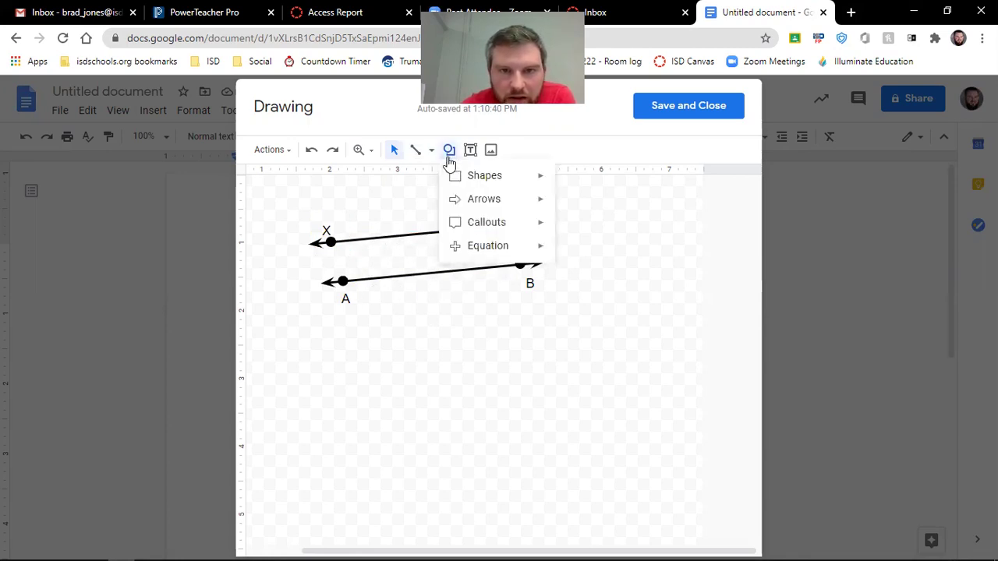
{"action": "mouse_move", "coordinate": [478, 205]}
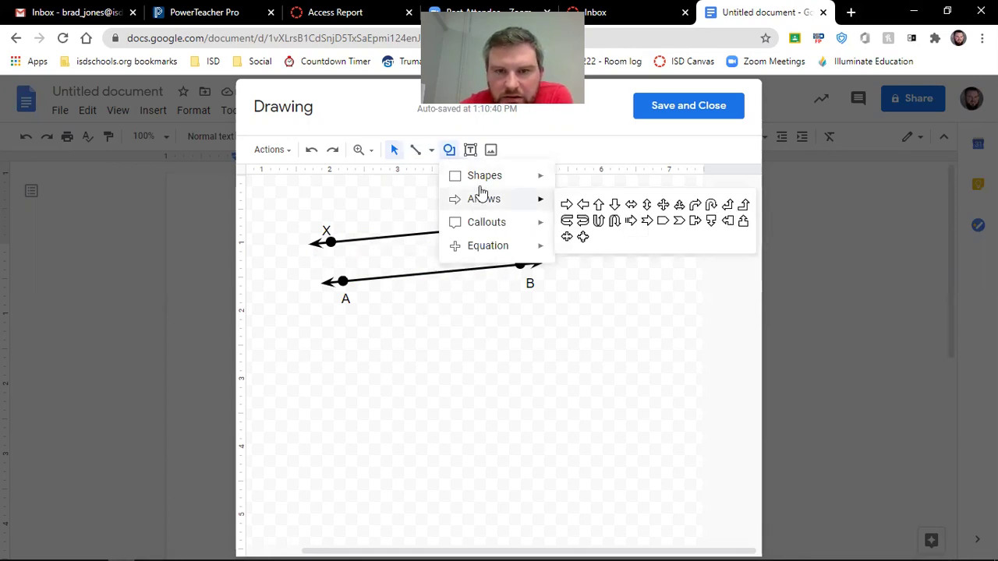
{"action": "mouse_move", "coordinate": [485, 176]}
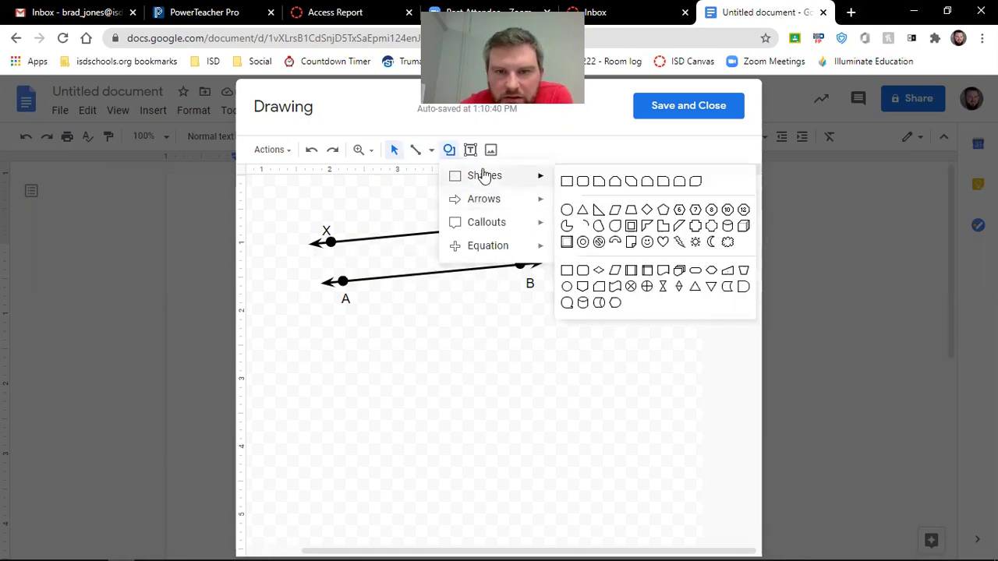
{"action": "left_click", "coordinate": [585, 210]}
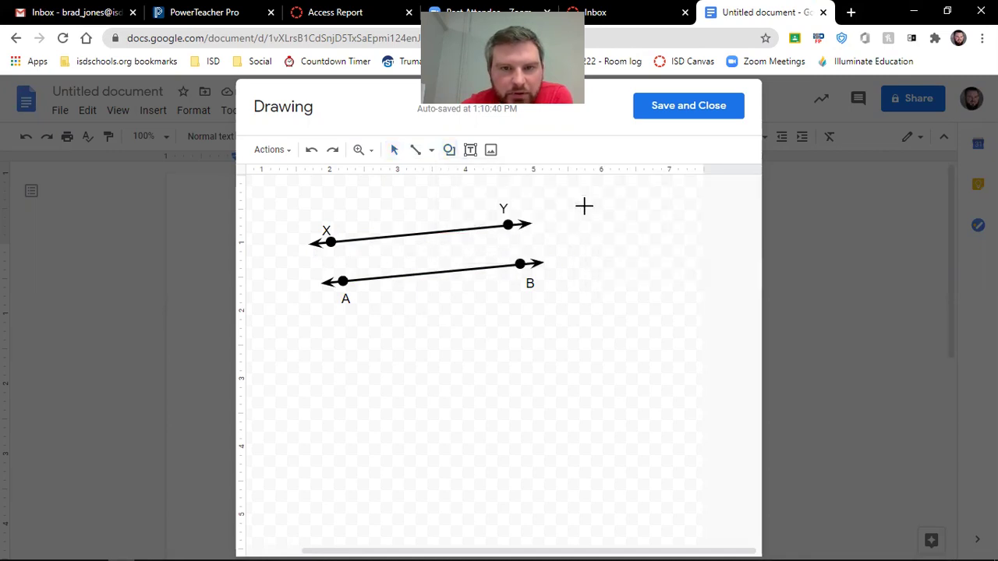
{"action": "left_click_drag", "start_coordinate": [348, 222], "coordinate": [363, 234]}
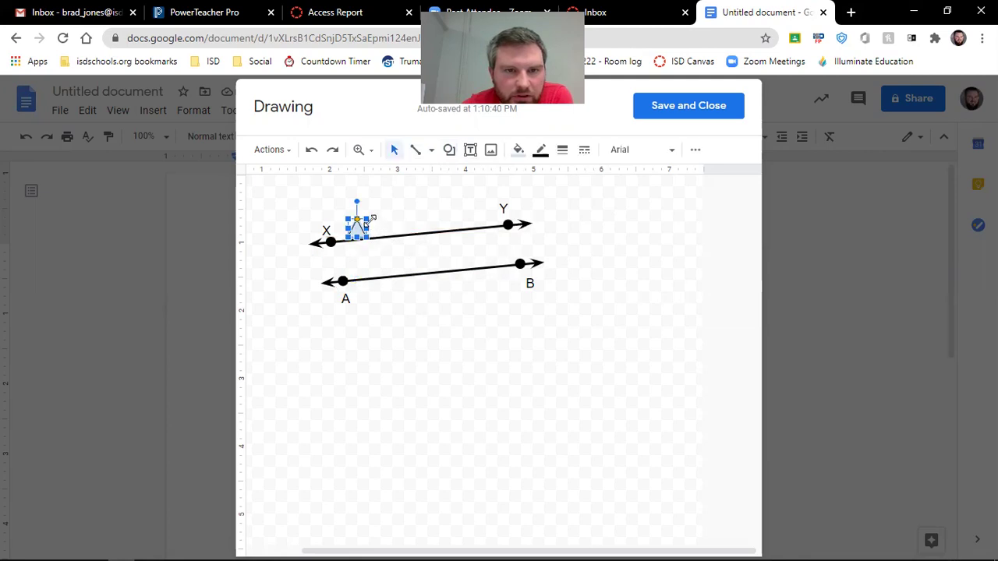
{"action": "left_click", "coordinate": [518, 150]}
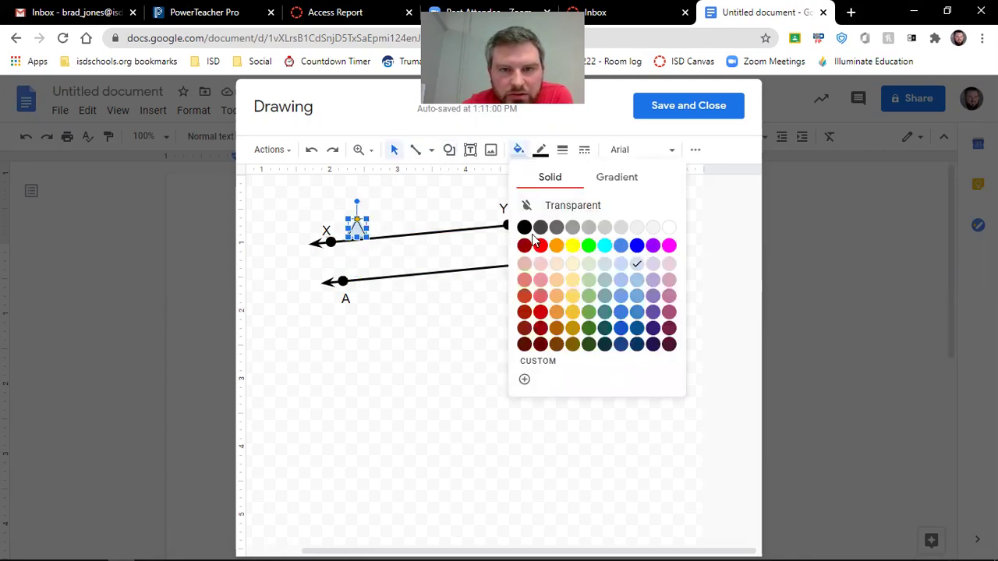
{"action": "left_click", "coordinate": [558, 207]}
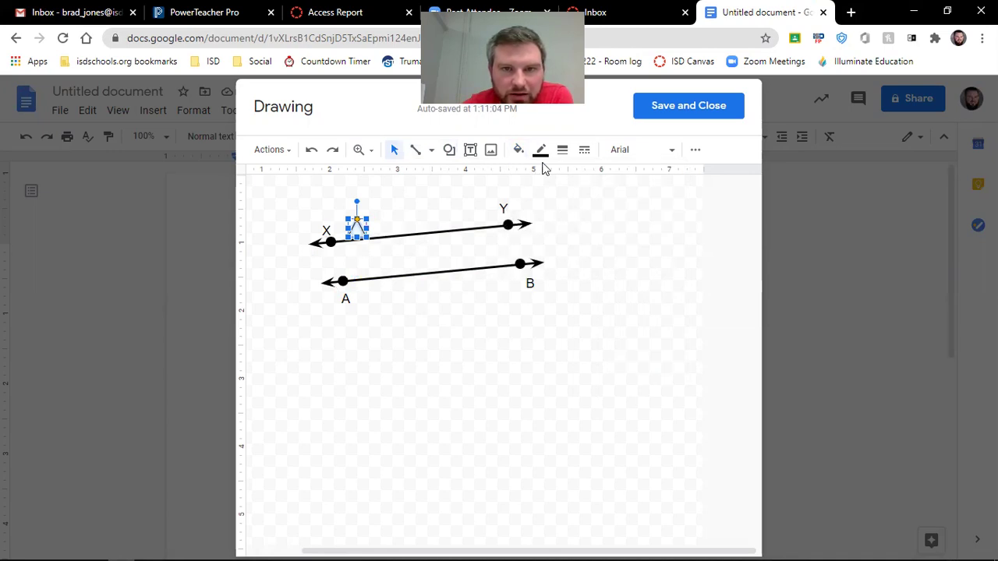
{"action": "left_click", "coordinate": [562, 152]}
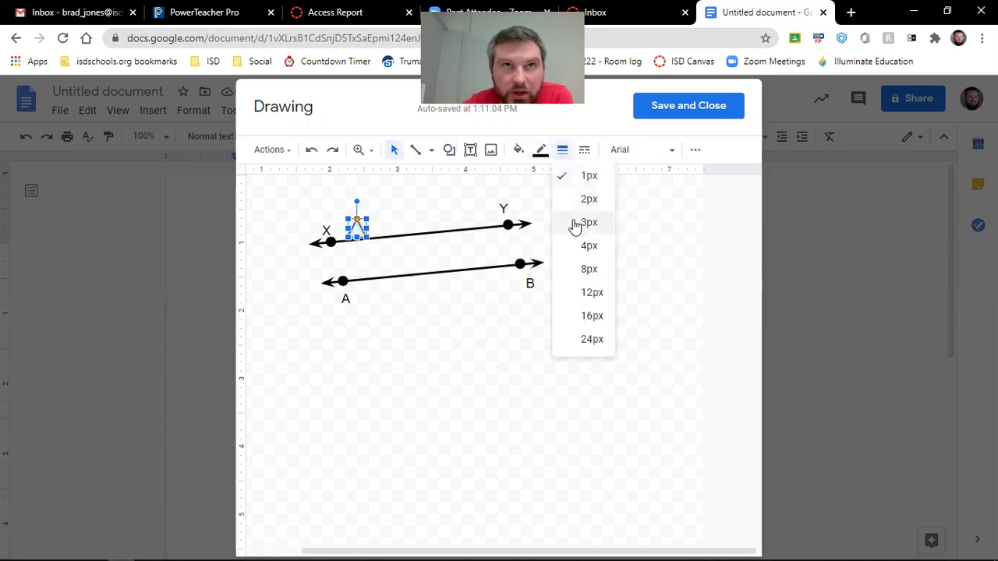
{"action": "left_click", "coordinate": [575, 224]}
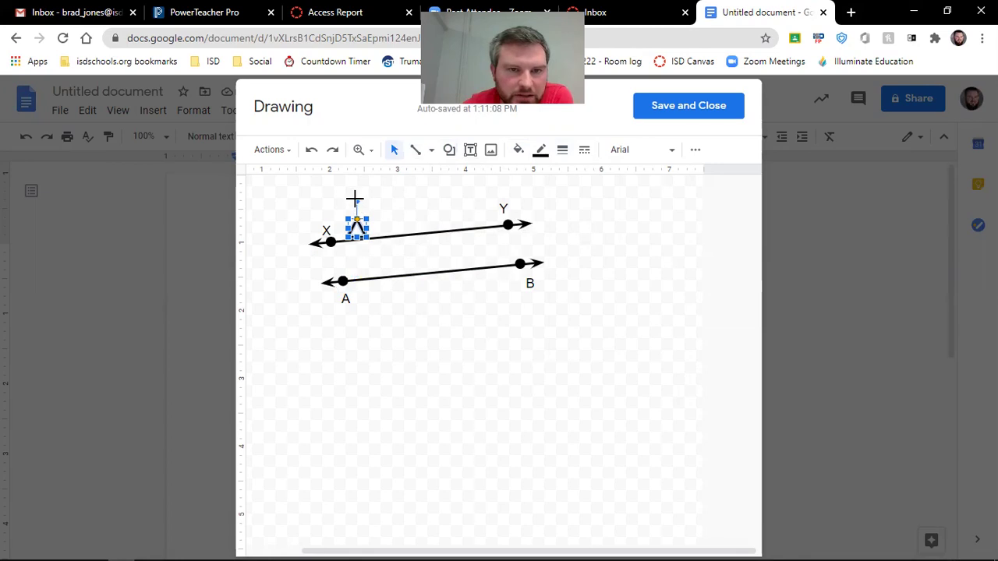
Rotate the triangle onto line XY near X and place a matching mark on AB near A
{"action": "left_click_drag", "start_coordinate": [357, 200], "coordinate": [364, 256]}
{"action": "left_click", "coordinate": [358, 242]}
{"action": "left_click", "coordinate": [392, 245]}
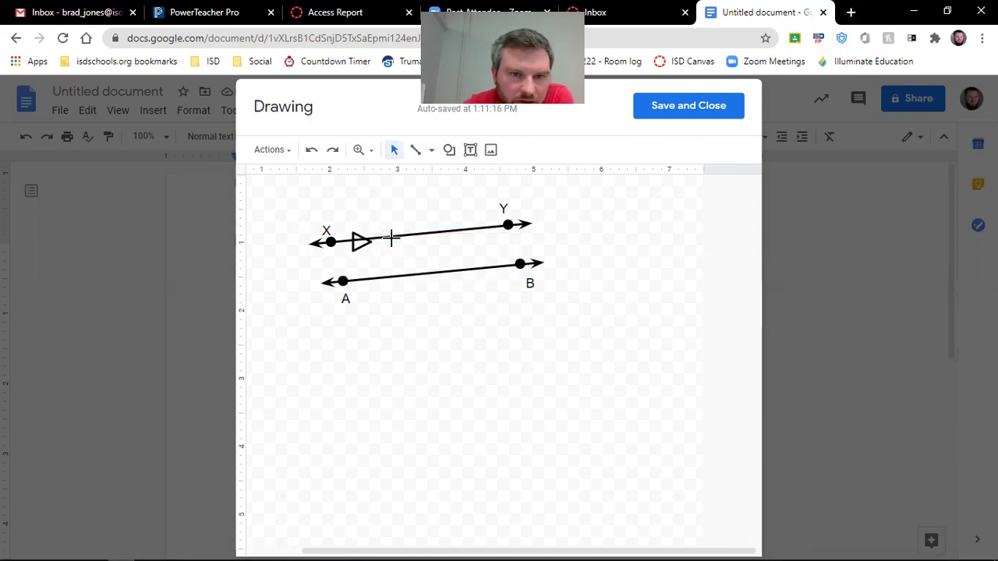
{"action": "left_click", "coordinate": [391, 239]}
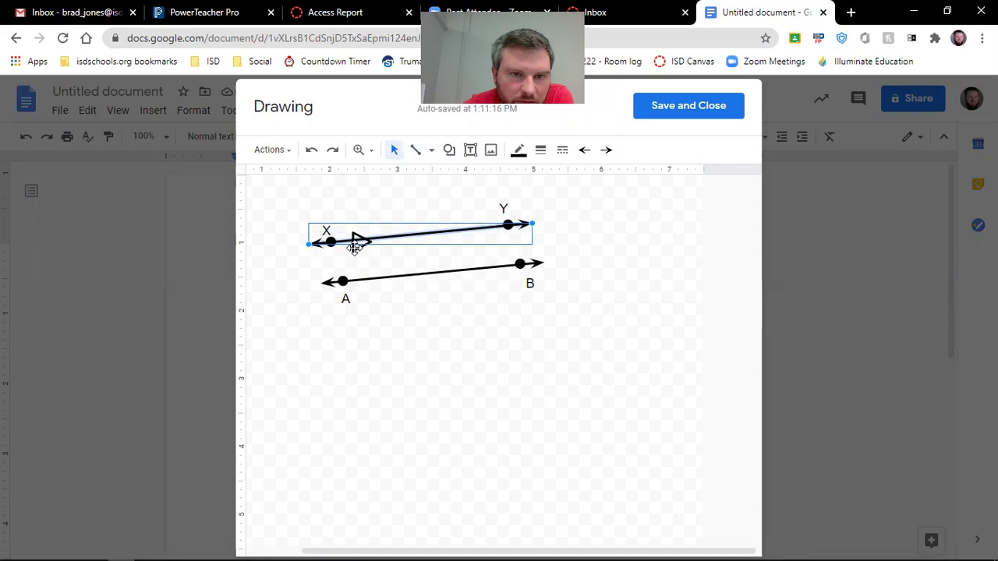
{"action": "left_click", "coordinate": [360, 245]}
{"action": "left_click_drag", "start_coordinate": [387, 239], "coordinate": [375, 283]}
{"action": "left_click", "coordinate": [430, 329]}
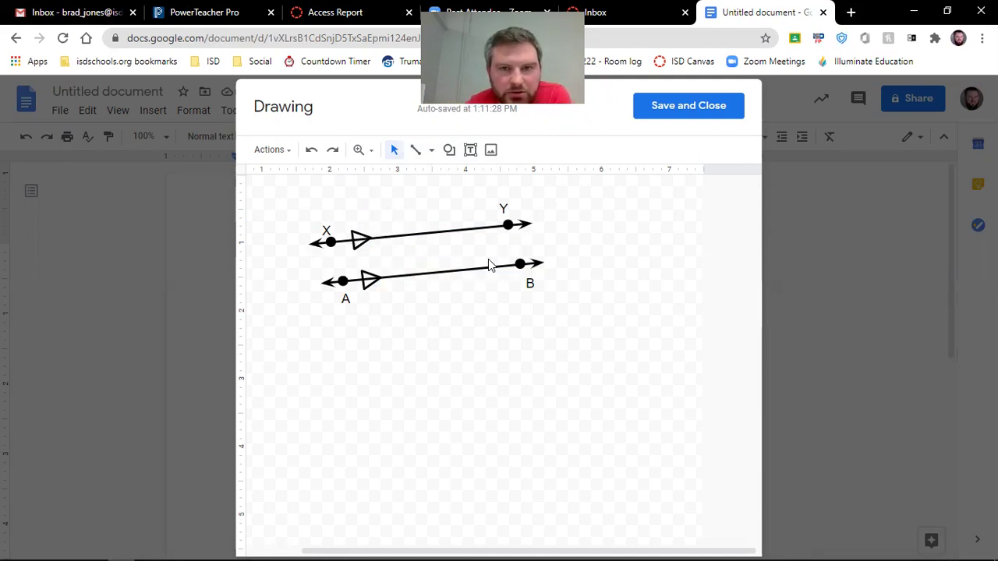
Save and close the drawing so the figure is inserted below the statement
{"action": "left_click", "coordinate": [690, 113]}
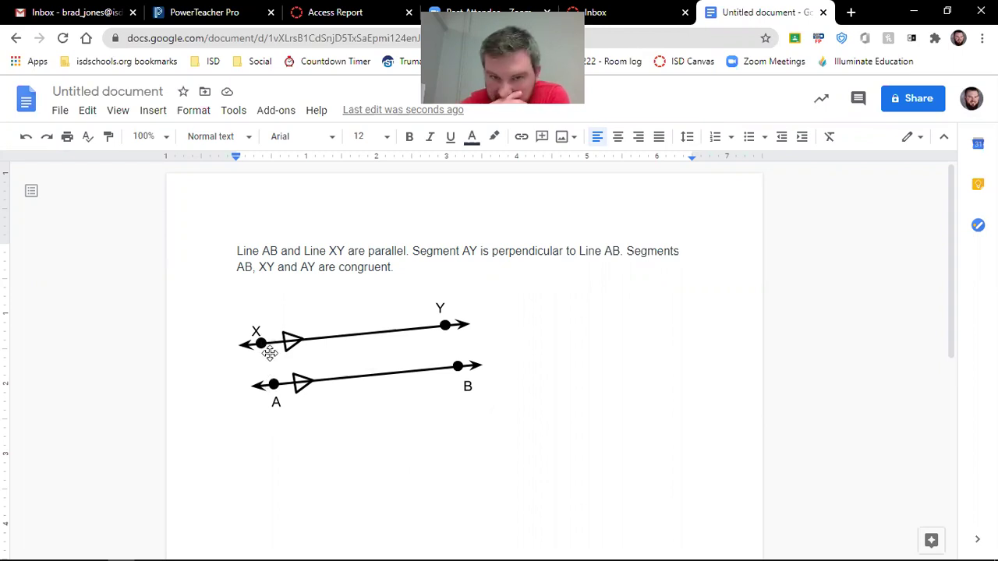
Reopen the drawing and swap the labels: Y at the top line's left end, X at the right
{"action": "double_click", "coordinate": [269, 354]}
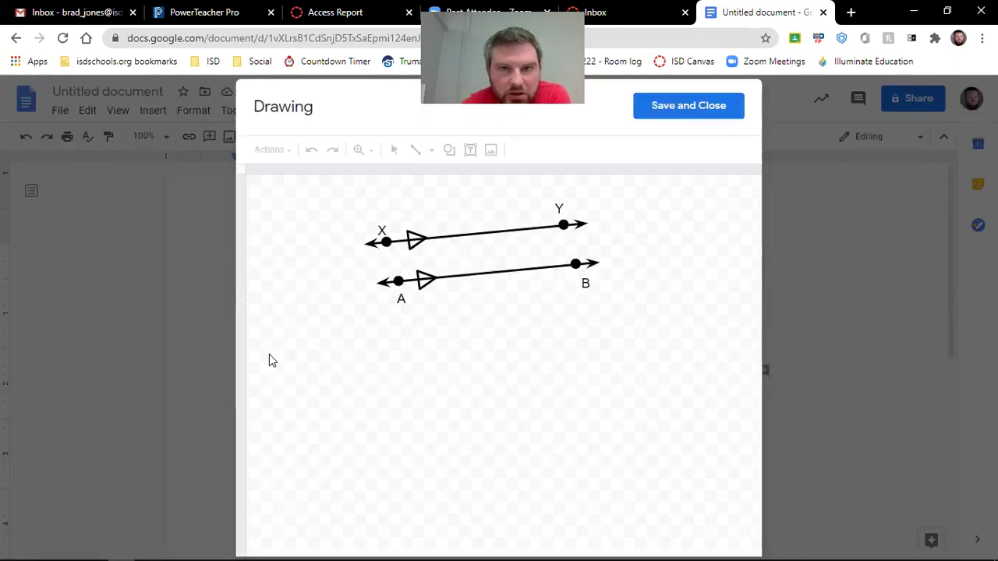
{"action": "left_click", "coordinate": [382, 231]}
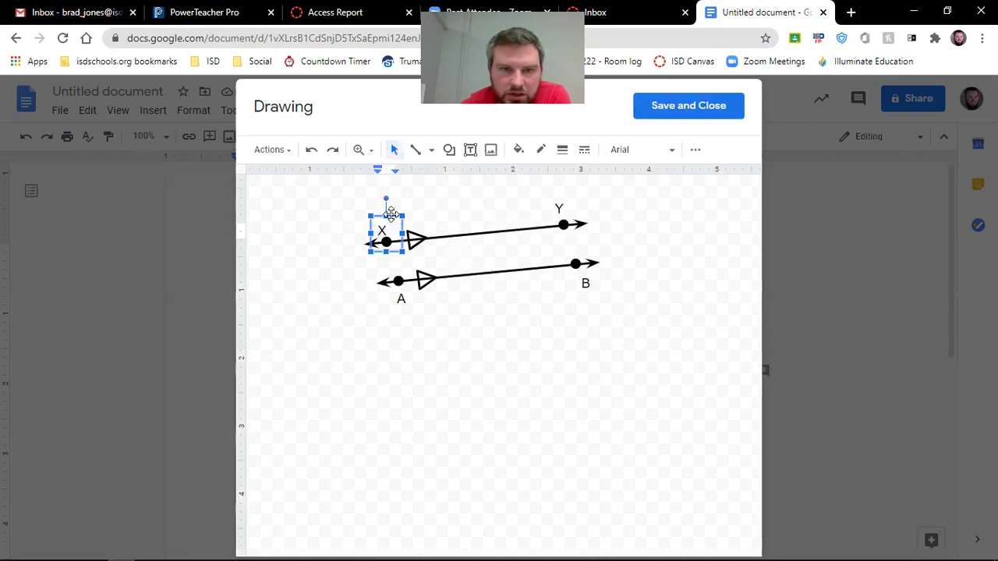
{"action": "mouse_move", "coordinate": [394, 220]}
{"action": "left_mouse_down"}
{"action": "mouse_move", "coordinate": [488, 196]}
{"action": "mouse_move", "coordinate": [540, 198]}
{"action": "mouse_move", "coordinate": [382, 216]}
{"action": "left_mouse_up"}
{"action": "left_click", "coordinate": [559, 205]}
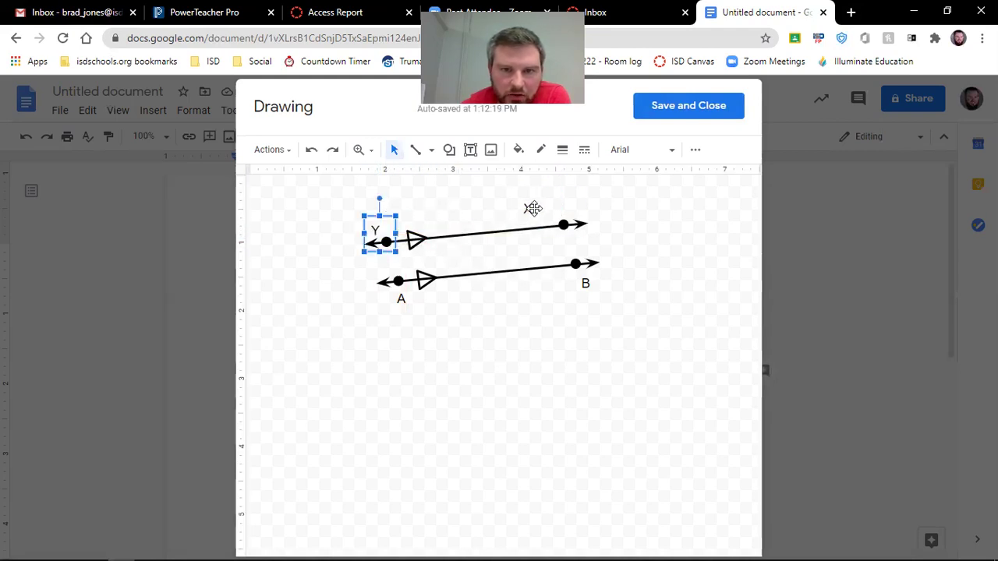
{"action": "left_click", "coordinate": [532, 206]}
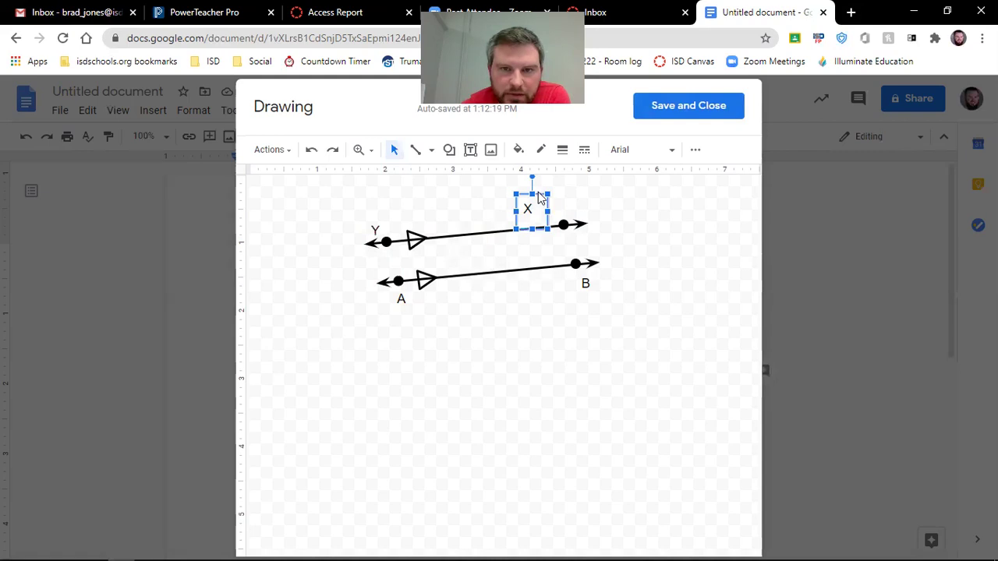
{"action": "left_click_drag", "start_coordinate": [539, 196], "coordinate": [575, 205]}
{"action": "left_click", "coordinate": [653, 257]}
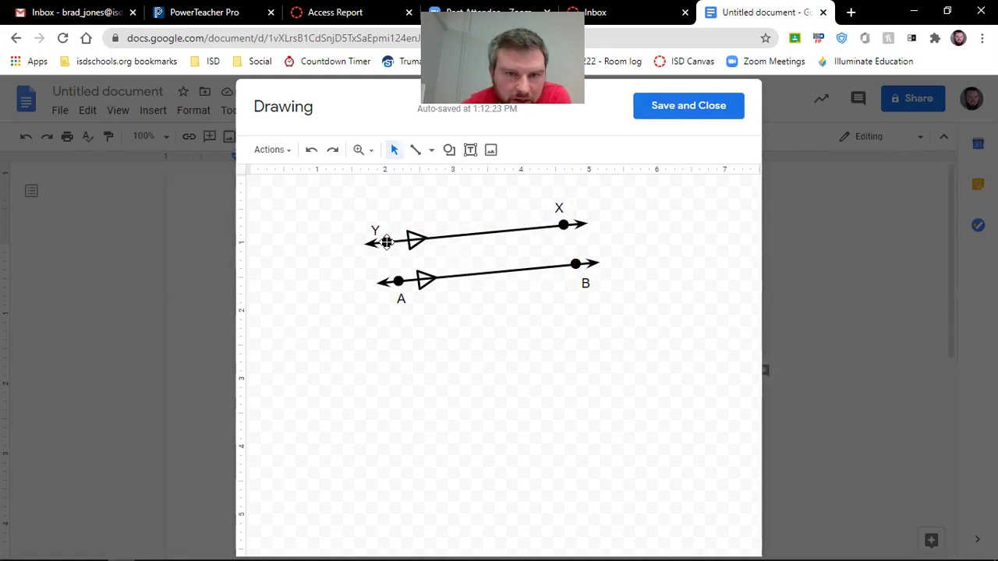
Fine-tune the Y label and the top line's left point so they line up
{"action": "left_click_drag", "start_coordinate": [386, 242], "coordinate": [394, 244]}
{"action": "left_click", "coordinate": [393, 259]}
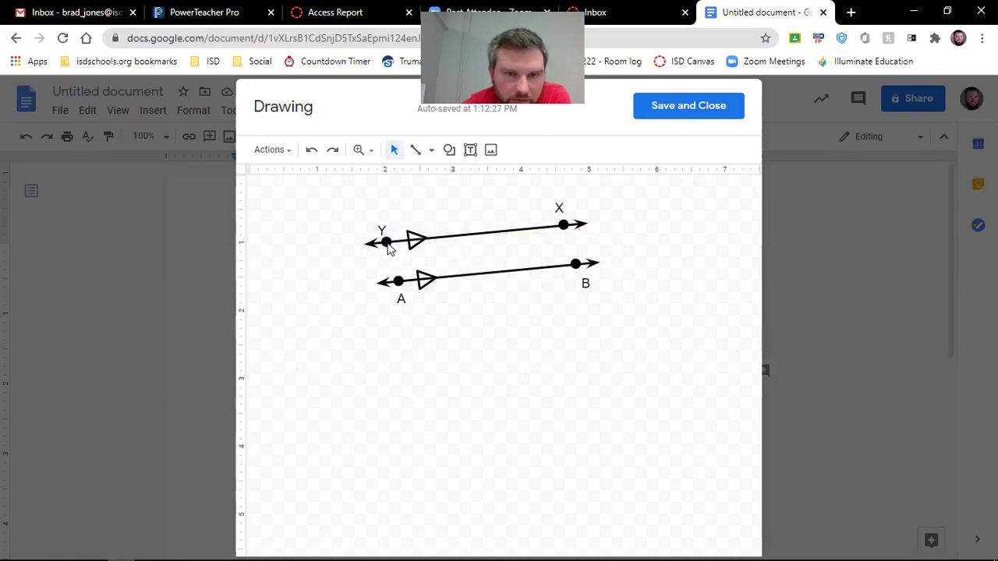
{"action": "left_click", "coordinate": [389, 245]}
{"action": "mouse_move", "coordinate": [399, 248]}
{"action": "left_mouse_down"}
{"action": "mouse_move", "coordinate": [388, 232]}
{"action": "mouse_move", "coordinate": [397, 242]}
{"action": "left_mouse_up"}
{"action": "left_click", "coordinate": [339, 209]}
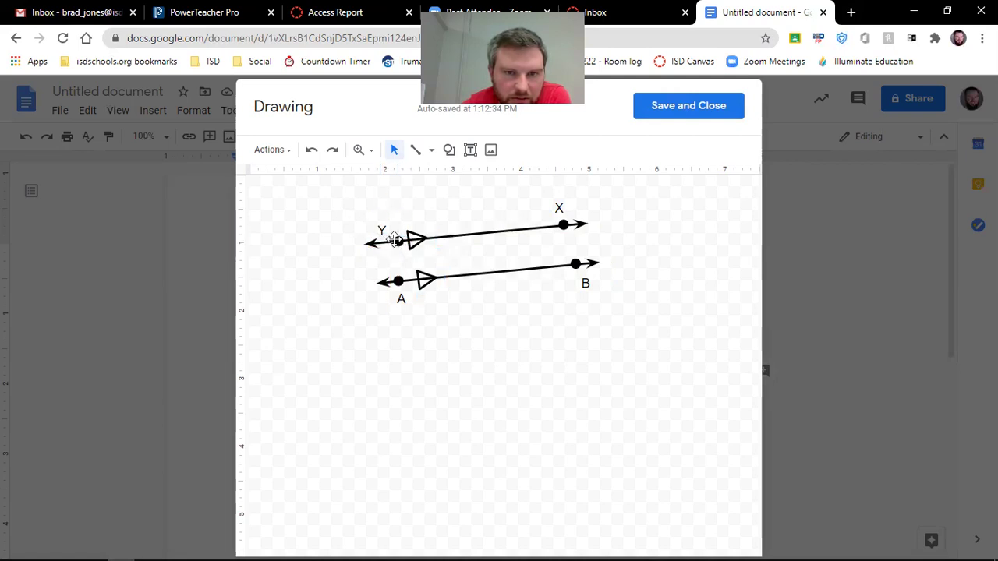
{"action": "left_click", "coordinate": [394, 240]}
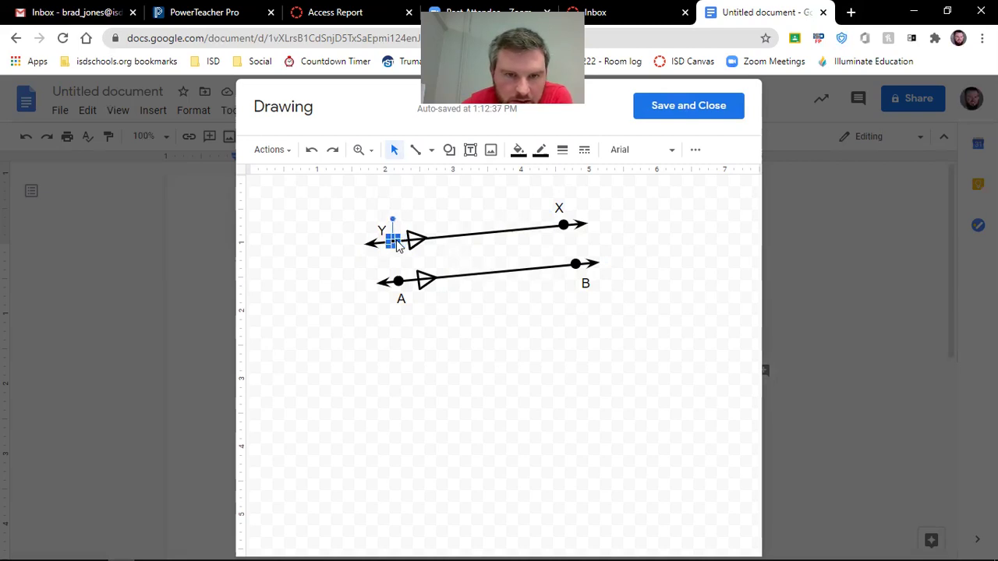
{"action": "left_click", "coordinate": [305, 207]}
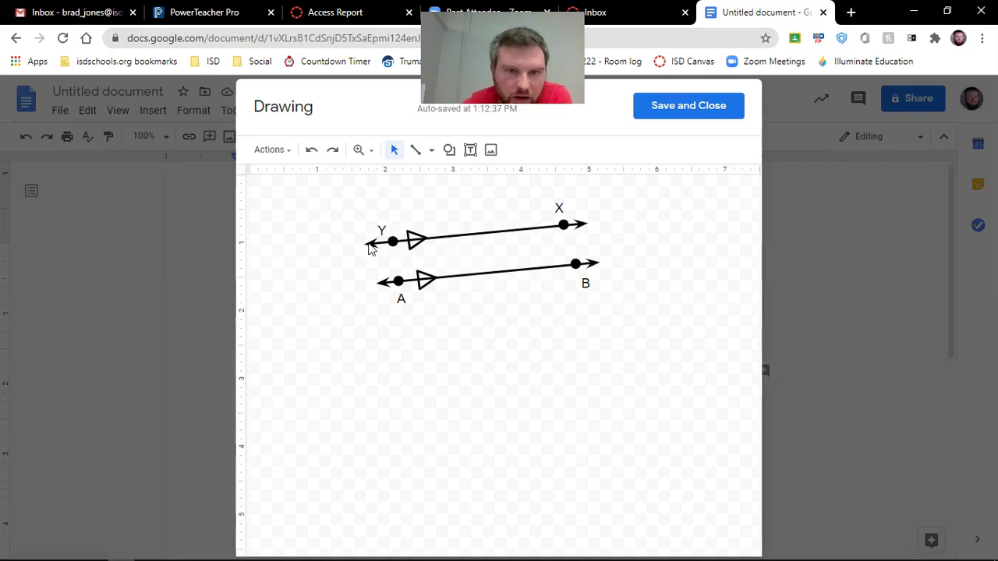
Draw a 3px straight segment from Y down to A
{"action": "left_click", "coordinate": [416, 148]}
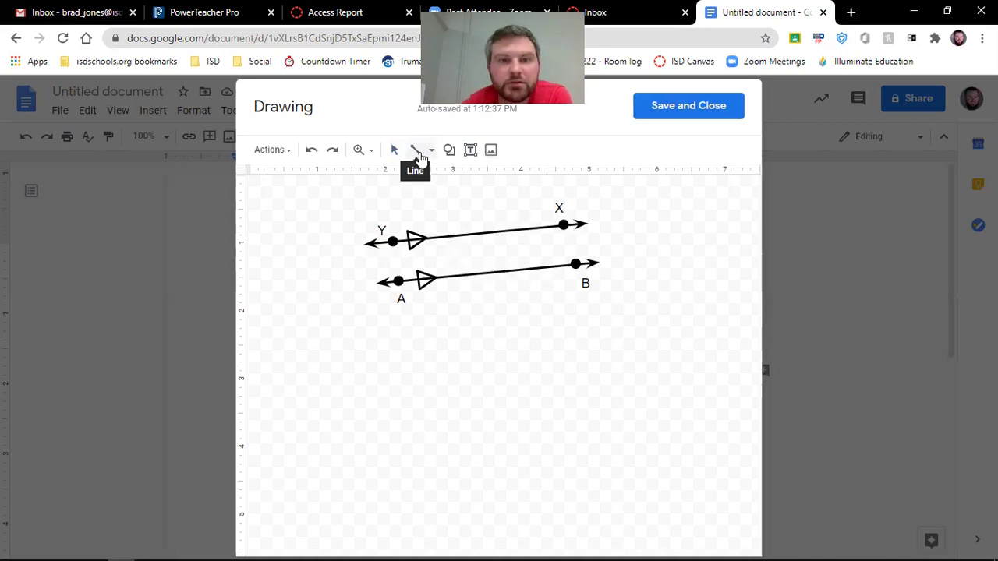
{"action": "left_click", "coordinate": [417, 151]}
{"action": "left_click", "coordinate": [433, 151]}
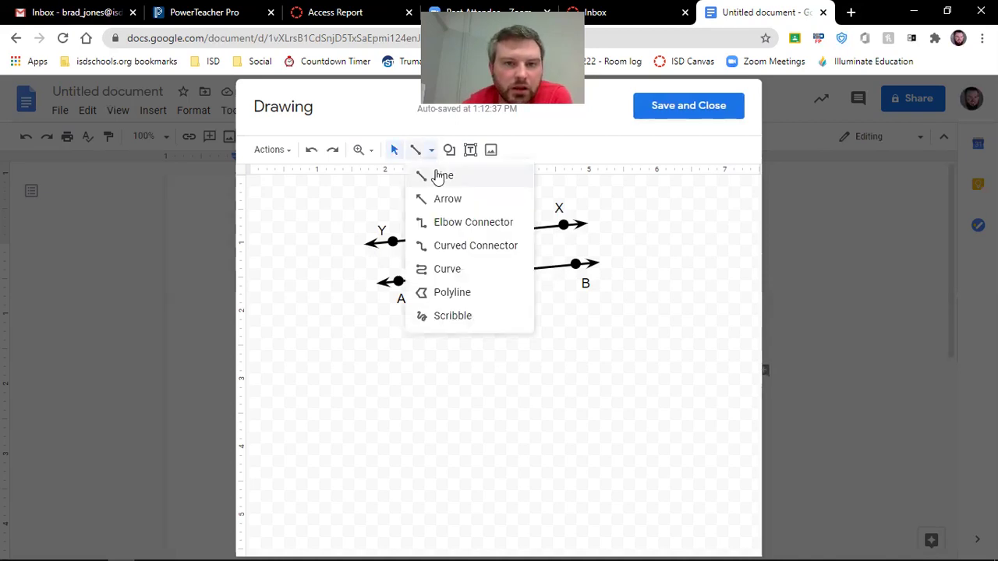
{"action": "left_click", "coordinate": [439, 174]}
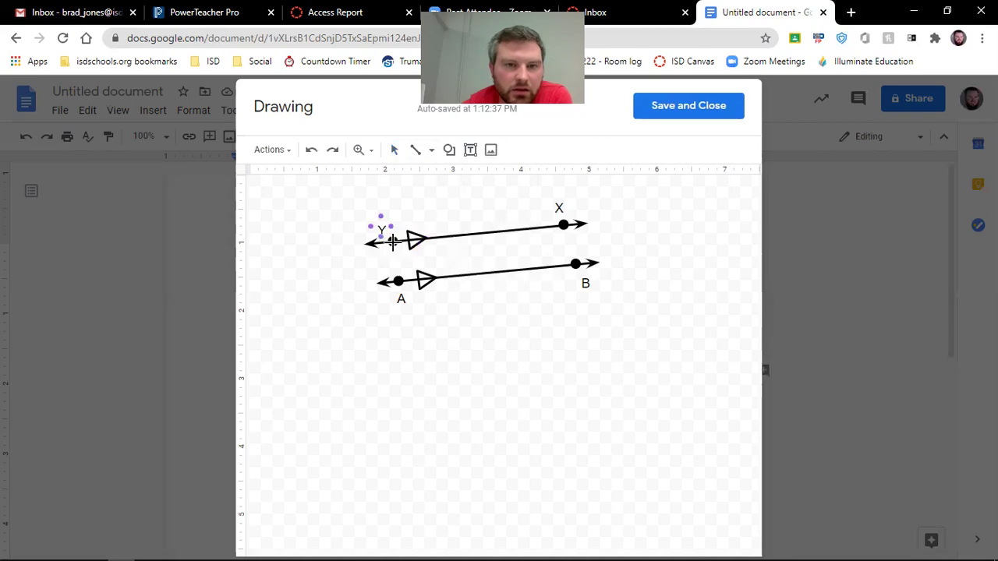
{"action": "left_click_drag", "start_coordinate": [392, 241], "coordinate": [394, 275]}
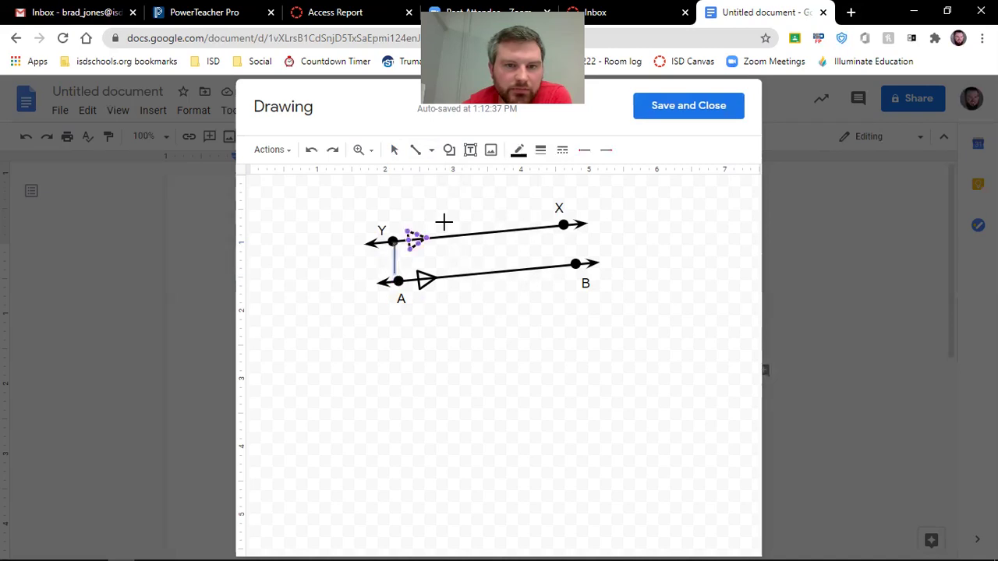
{"action": "left_click", "coordinate": [540, 150]}
{"action": "left_click", "coordinate": [564, 222]}
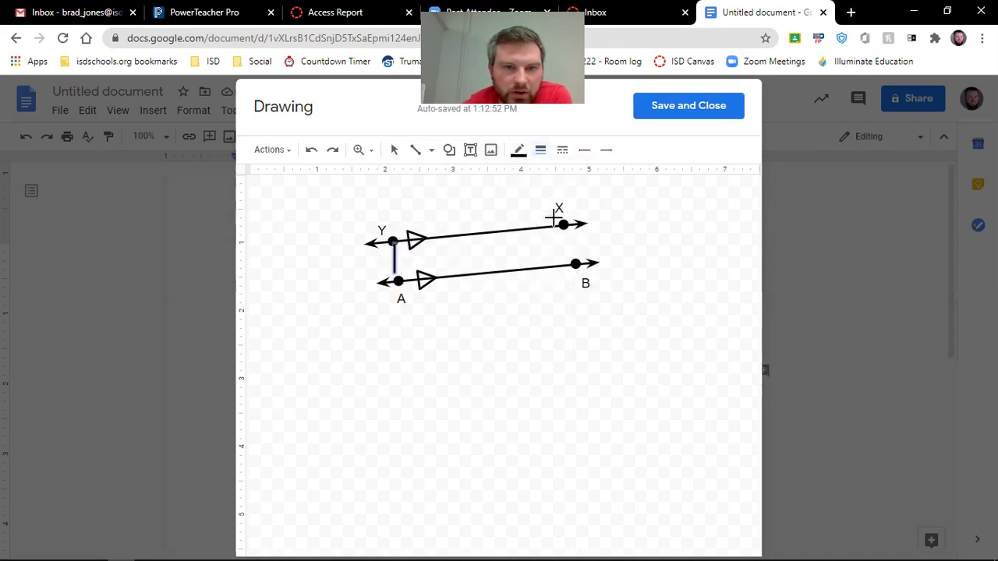
Undo a stray diagonal line and adjust the segment's lower end onto A
{"action": "left_click_drag", "start_coordinate": [318, 298], "coordinate": [388, 367]}
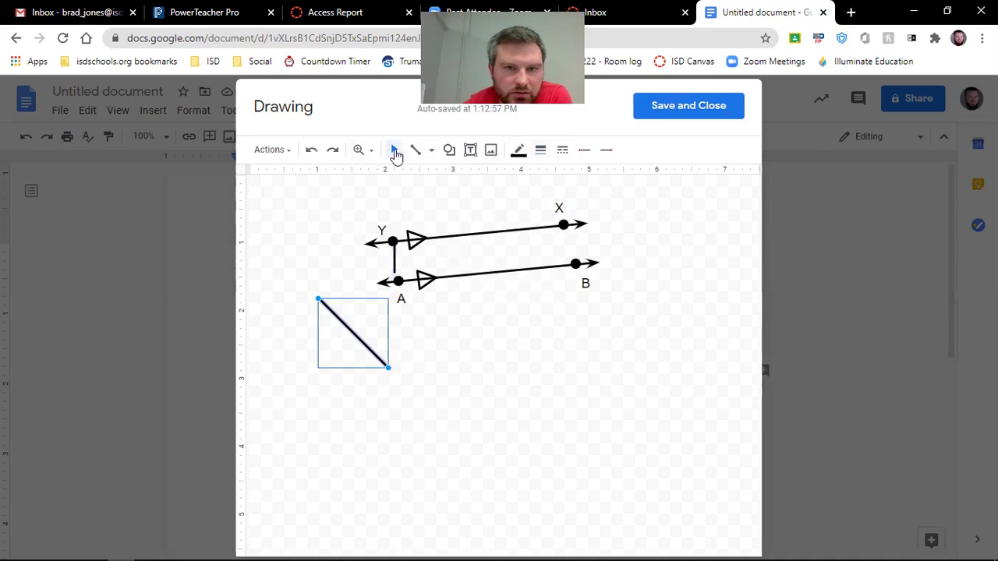
{"action": "left_click", "coordinate": [395, 151]}
{"action": "key", "text": "ctrl+z"}
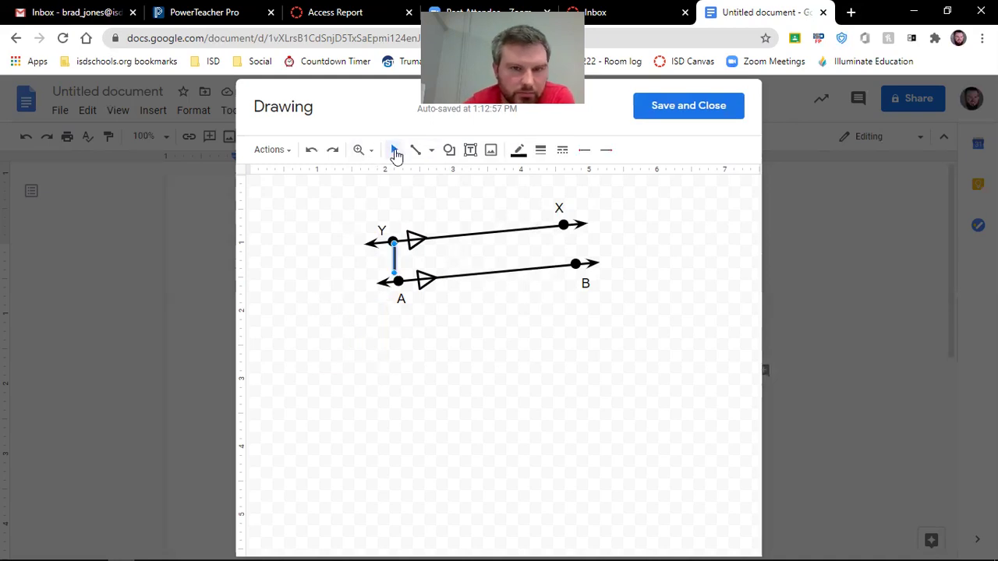
{"action": "left_click_drag", "start_coordinate": [394, 272], "coordinate": [398, 281]}
{"action": "left_click_drag", "start_coordinate": [402, 335], "coordinate": [396, 273]}
{"action": "left_click", "coordinate": [479, 348]}
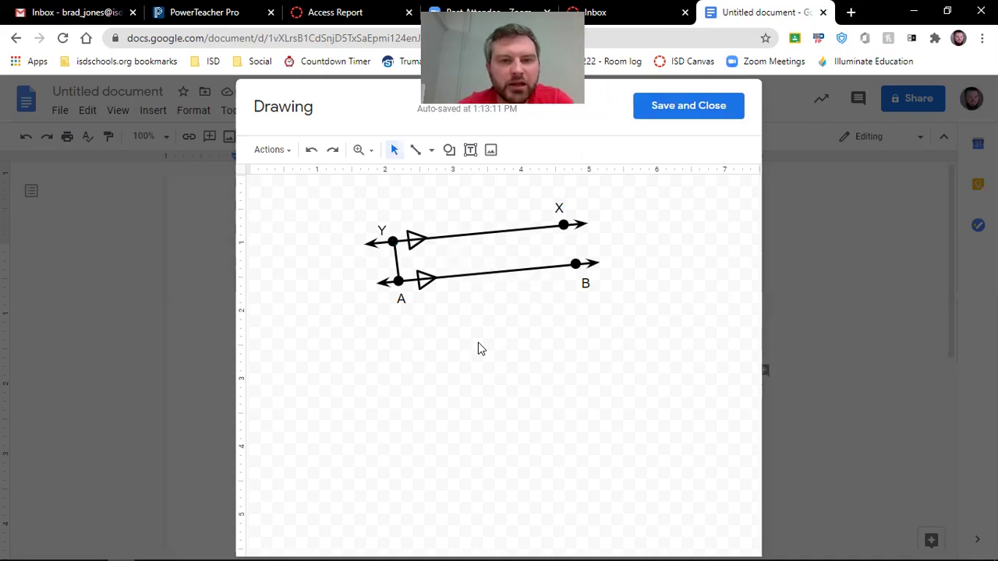
Save the drawing, reopen it, and draw a small square at point A
{"action": "left_click", "coordinate": [667, 113]}
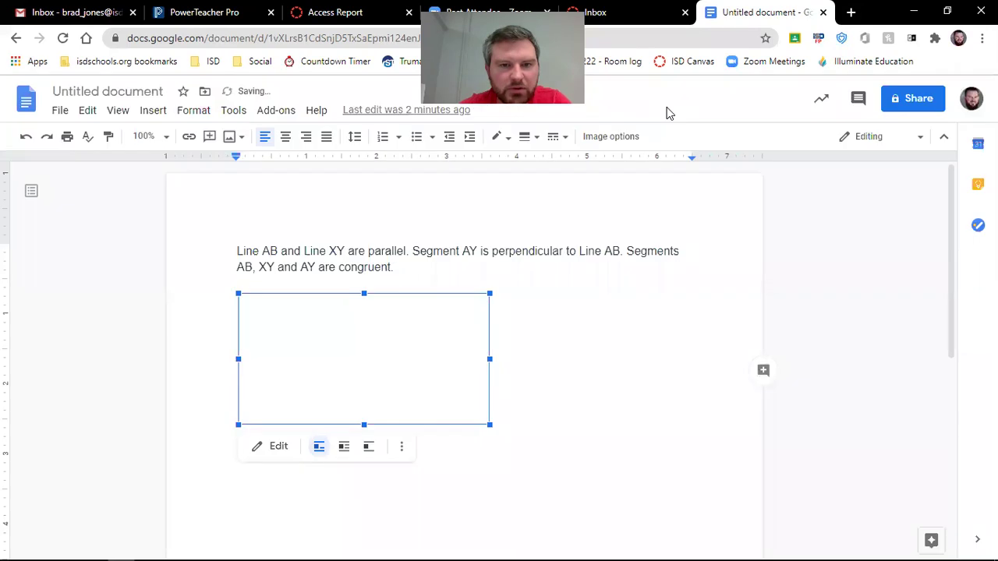
{"action": "double_click", "coordinate": [348, 399]}
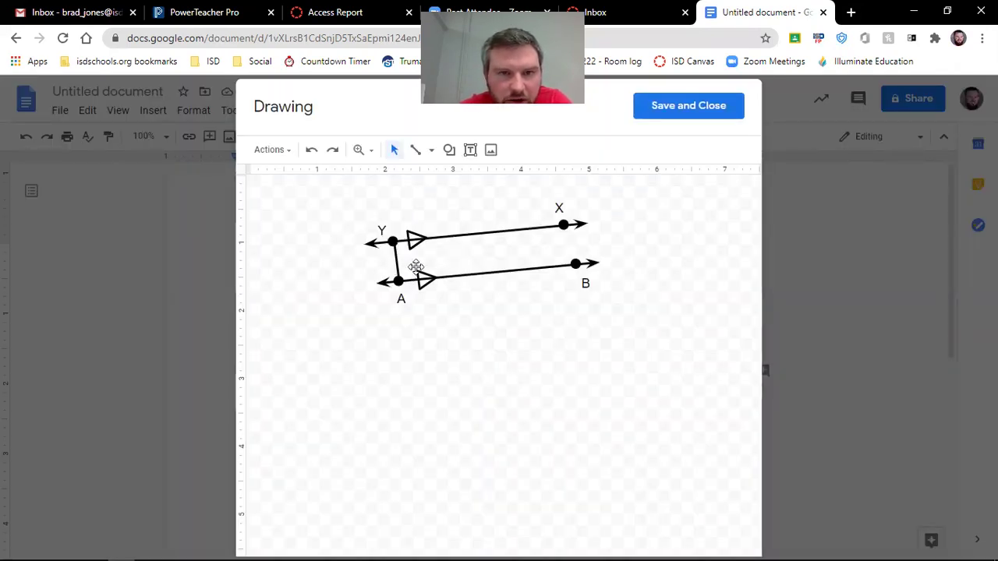
{"action": "left_click", "coordinate": [450, 150]}
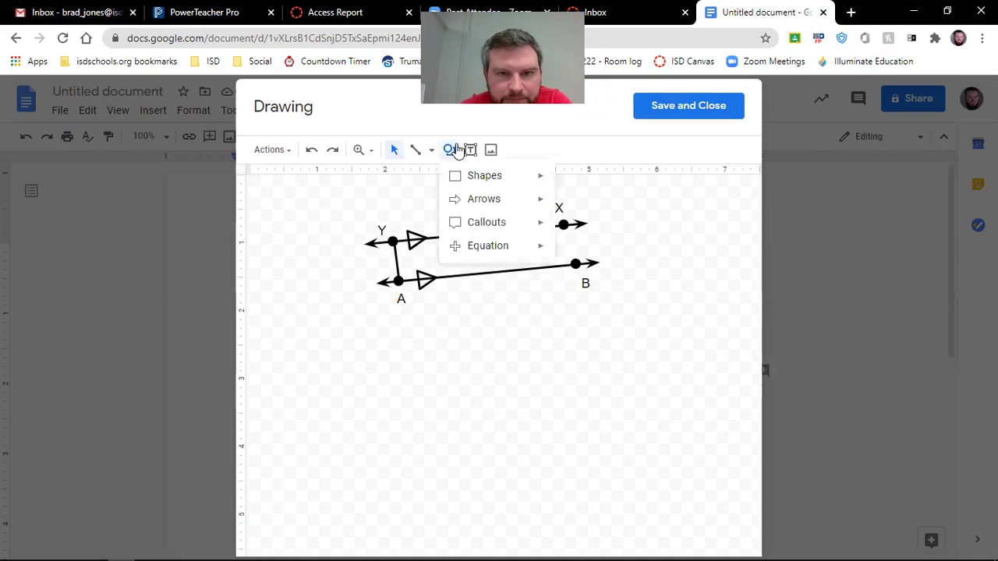
{"action": "mouse_move", "coordinate": [469, 178]}
{"action": "left_click", "coordinate": [565, 181]}
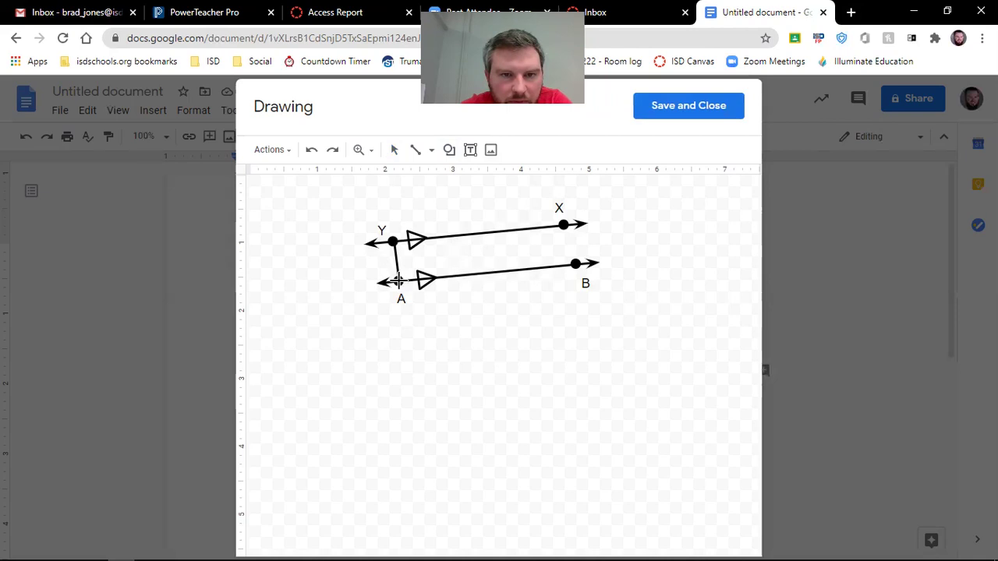
{"action": "left_click_drag", "start_coordinate": [398, 279], "coordinate": [408, 266]}
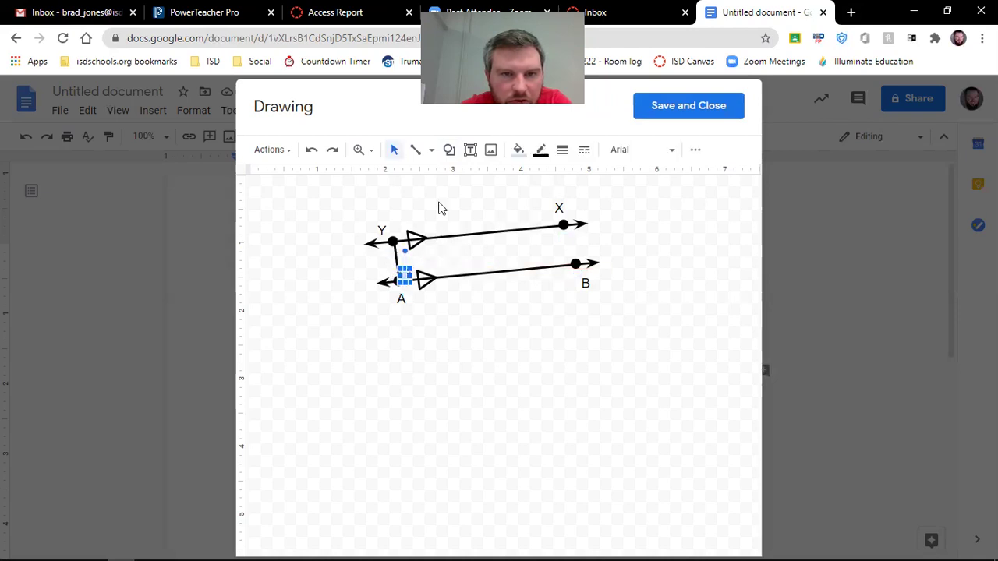
Give the square a thin outline and a transparent fill
{"action": "left_click", "coordinate": [562, 149]}
{"action": "left_click", "coordinate": [580, 221]}
{"action": "left_click", "coordinate": [518, 151]}
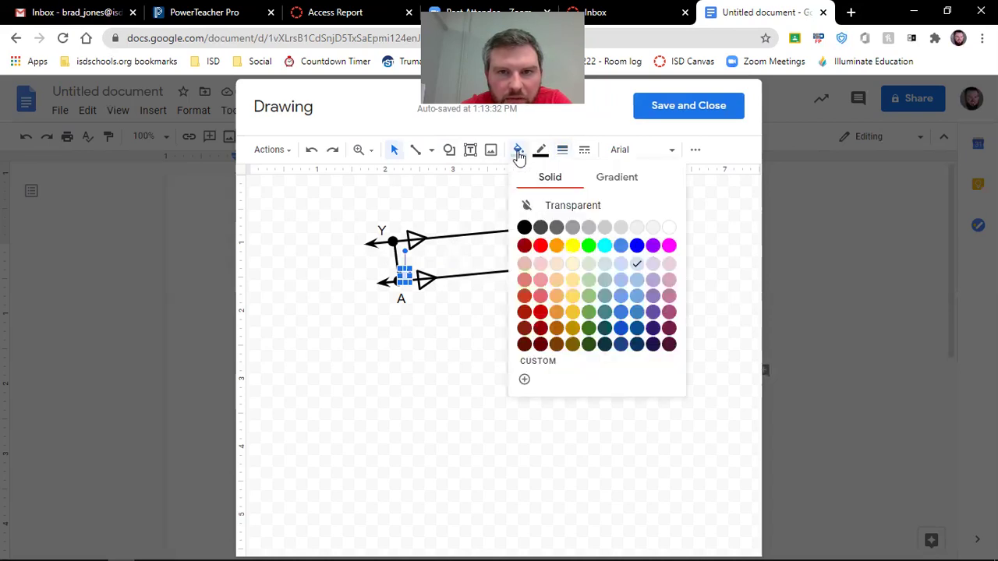
{"action": "left_click", "coordinate": [539, 206]}
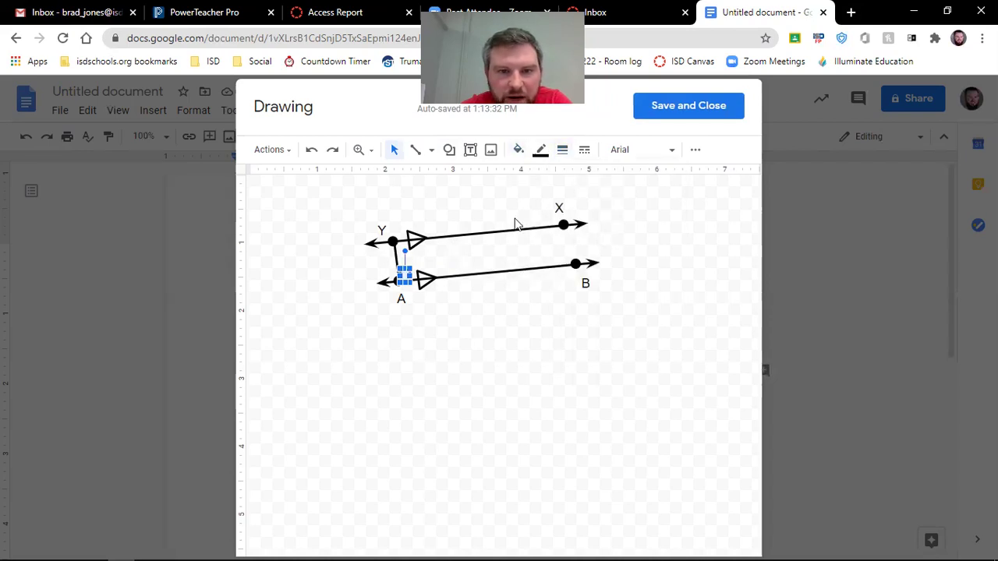
{"action": "left_click", "coordinate": [446, 355]}
Nudge the square into the corner at A and save the drawing into the document
{"action": "left_click", "coordinate": [409, 273]}
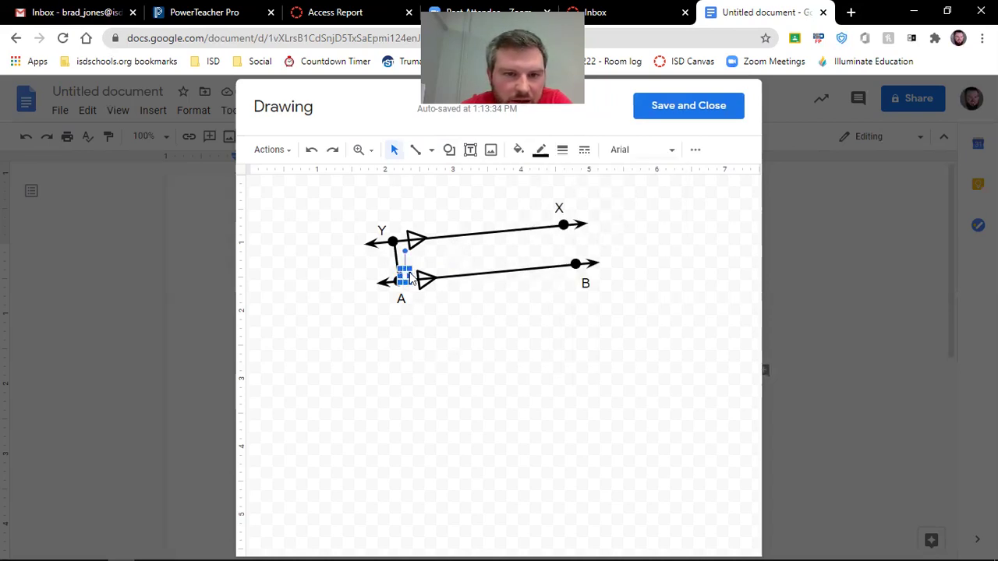
{"action": "left_click_drag", "start_coordinate": [410, 276], "coordinate": [401, 251]}
{"action": "key", "text": "Up"}
{"action": "key", "text": "Up"}
{"action": "key", "text": "Left"}
{"action": "key", "text": "Left"}
{"action": "left_click", "coordinate": [443, 308]}
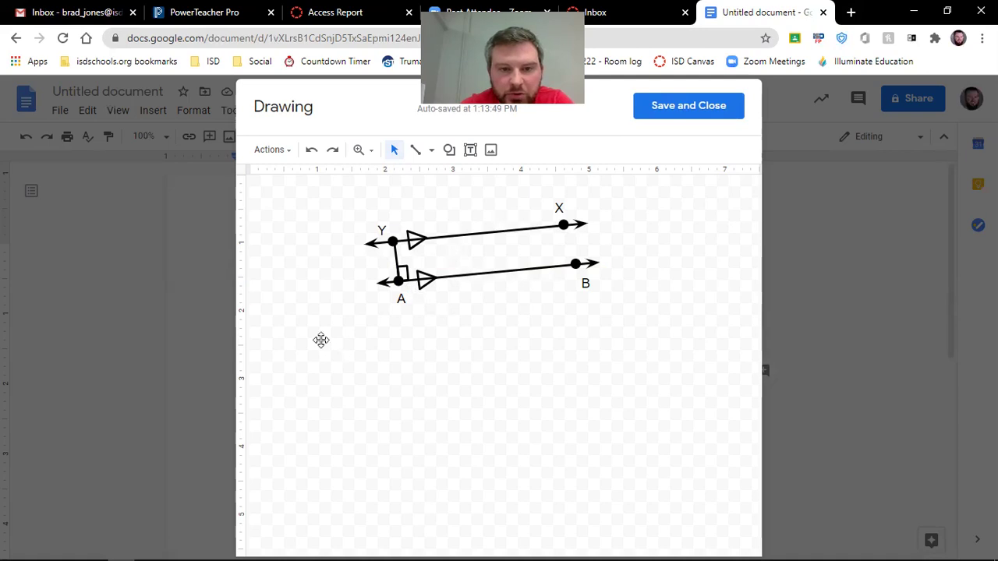
{"action": "left_click", "coordinate": [696, 108]}
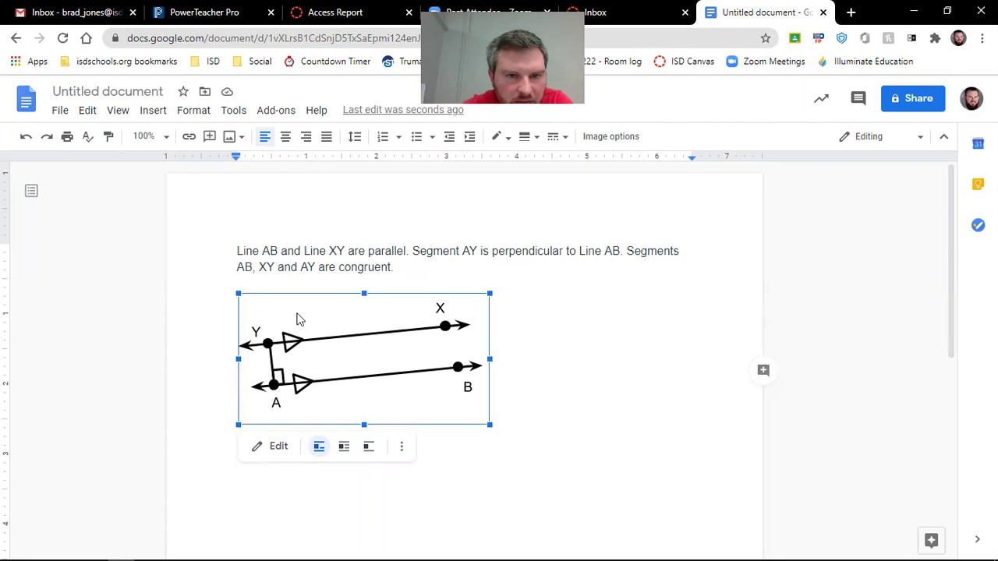
Reopen the diagram and draw a 3px tick mark across line XY
{"action": "double_click", "coordinate": [419, 359]}
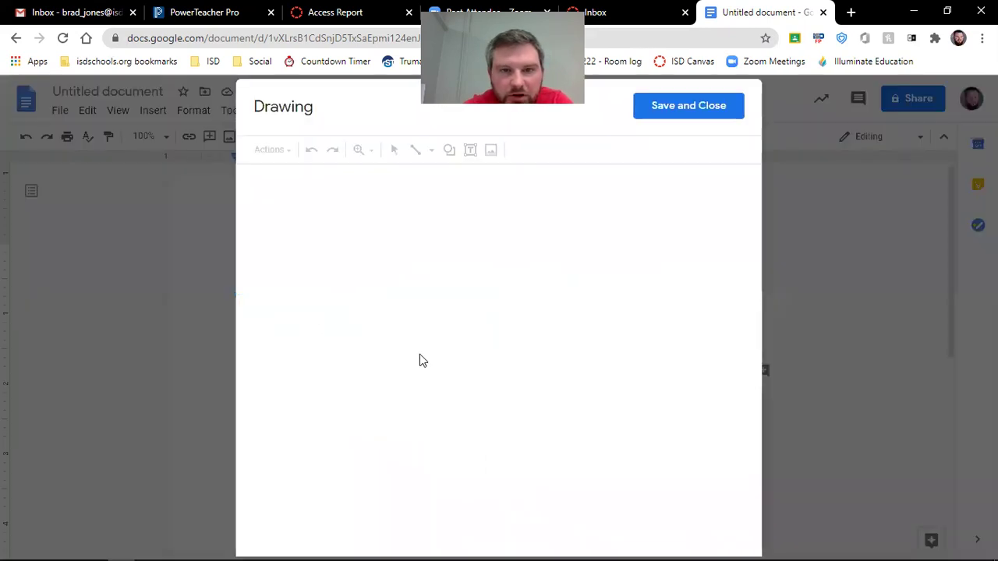
{"action": "left_click", "coordinate": [417, 152]}
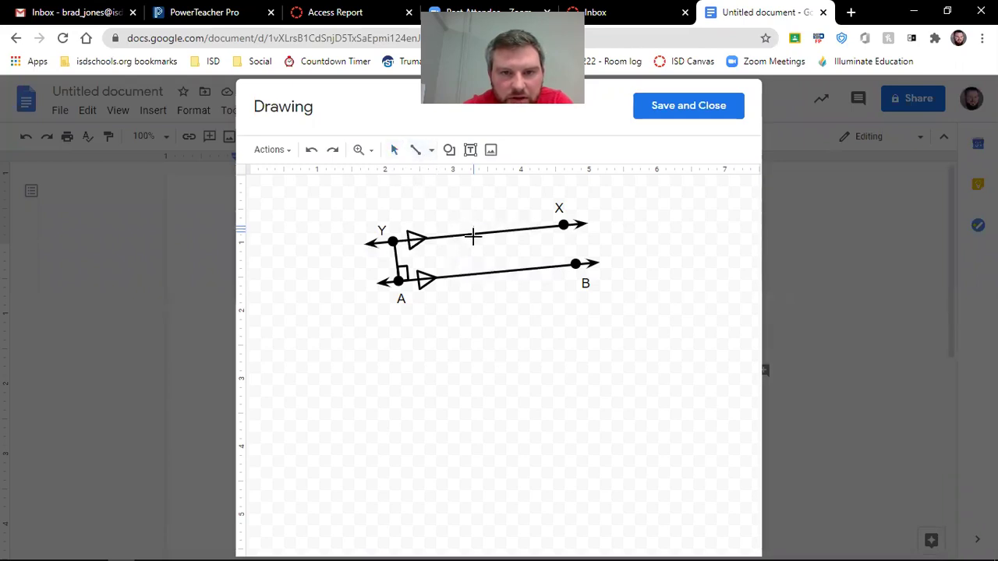
{"action": "left_click_drag", "start_coordinate": [475, 238], "coordinate": [474, 227]}
{"action": "left_click", "coordinate": [542, 151]}
{"action": "left_click", "coordinate": [556, 222]}
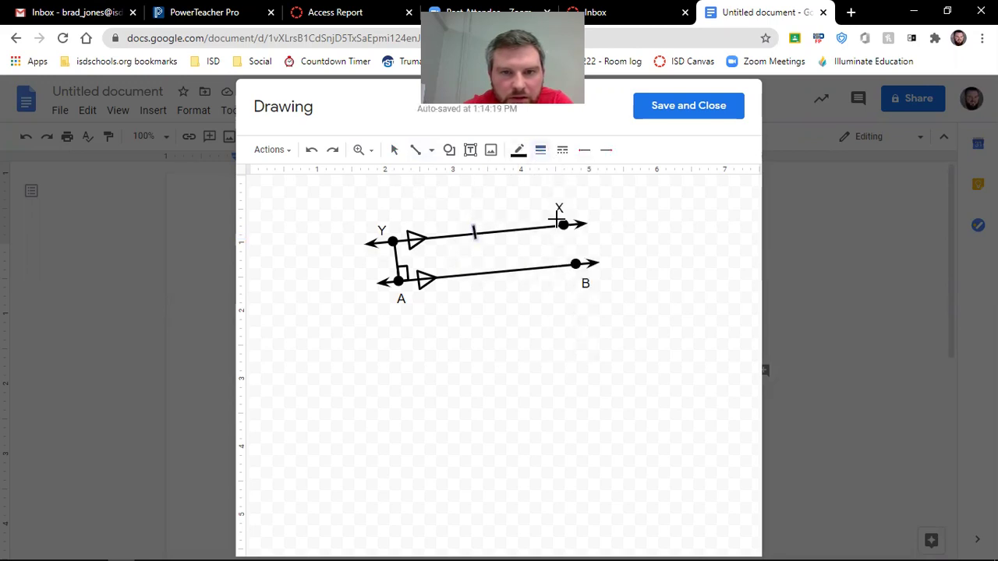
Draw a matching 3px tick mark across line AB and adjust its position
{"action": "left_click_drag", "start_coordinate": [477, 264], "coordinate": [480, 284]}
{"action": "left_click", "coordinate": [541, 151]}
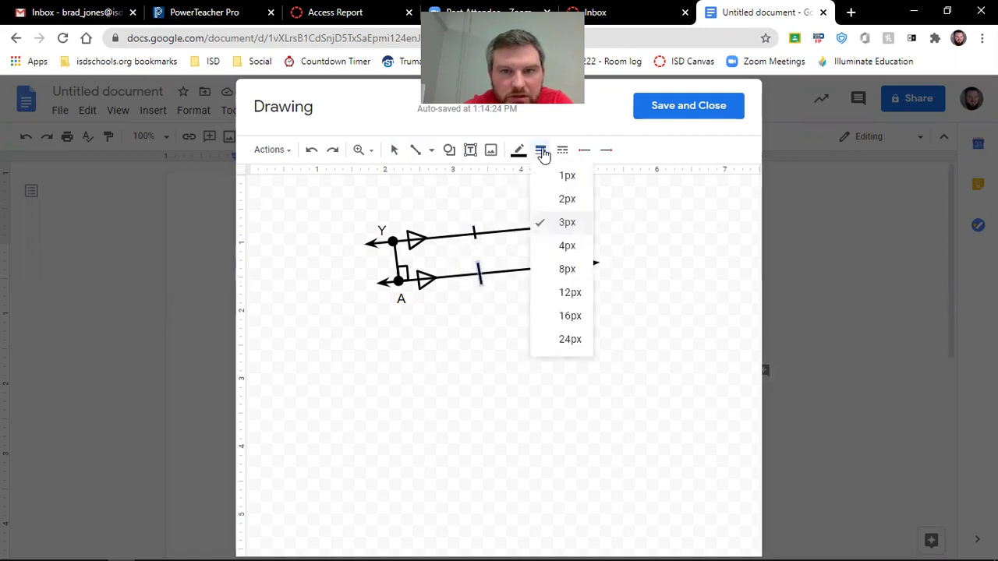
{"action": "left_click", "coordinate": [557, 222]}
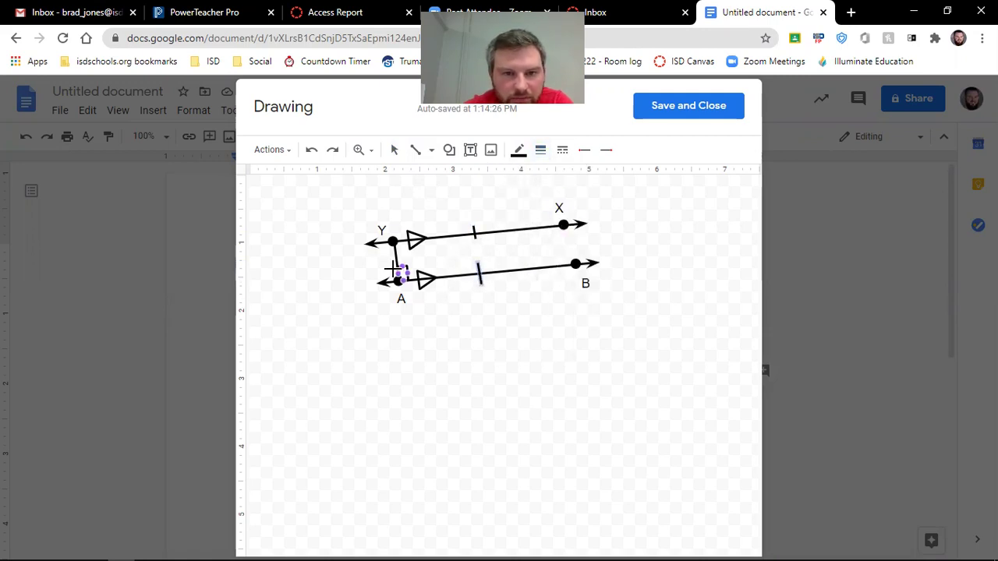
{"action": "left_click_drag", "start_coordinate": [398, 265], "coordinate": [407, 277]}
{"action": "left_click_drag", "start_coordinate": [393, 243], "coordinate": [407, 254]}
{"action": "left_click_drag", "start_coordinate": [488, 265], "coordinate": [485, 282]}
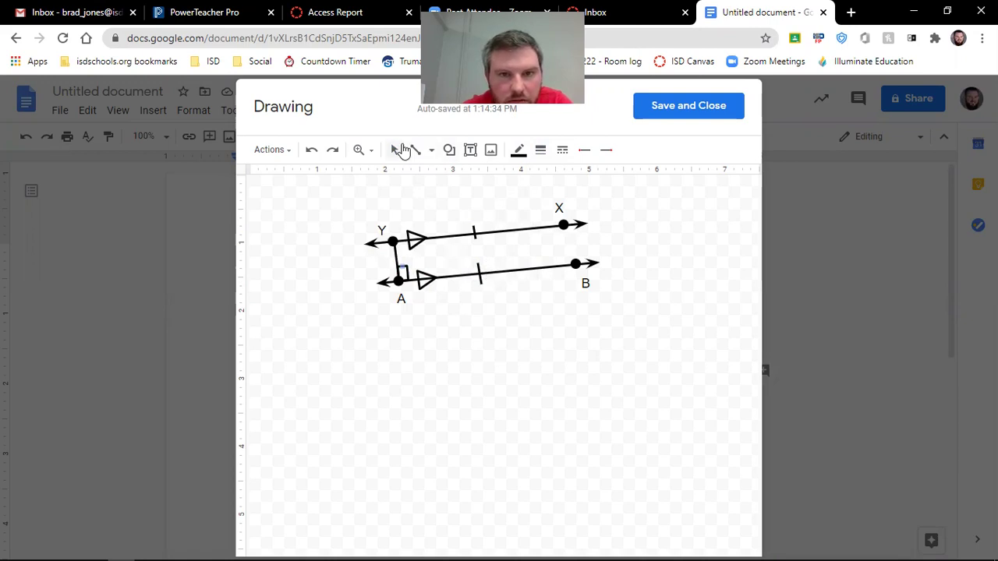
{"action": "left_click", "coordinate": [395, 149]}
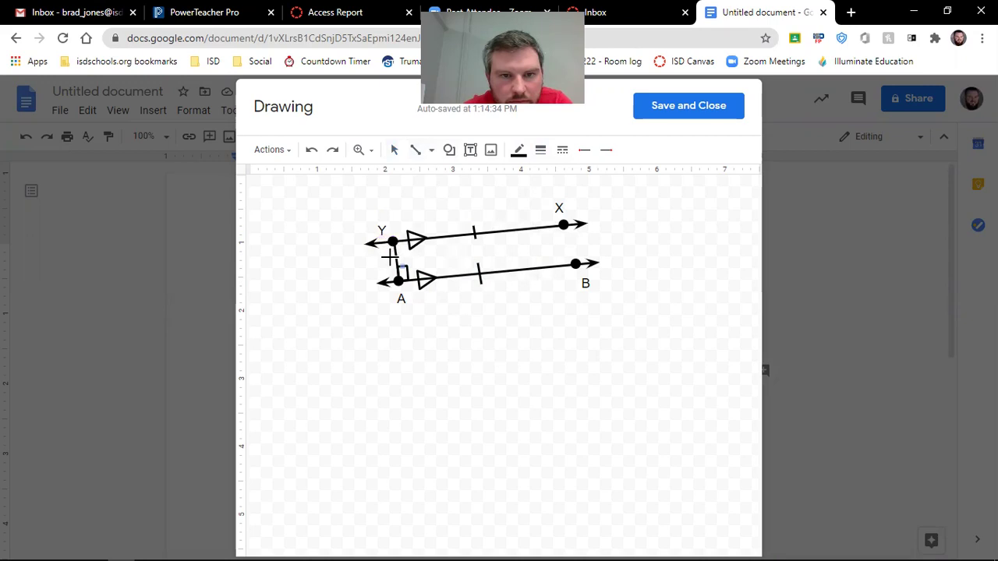
Draw a congruence tick across segment AY and nudge it into place
{"action": "left_click_drag", "start_coordinate": [399, 265], "coordinate": [405, 274]}
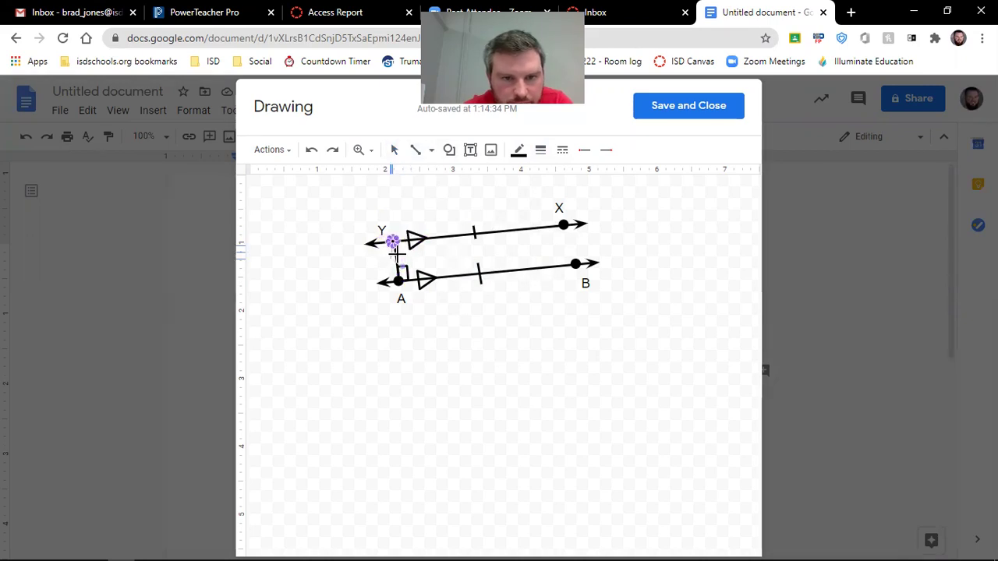
{"action": "left_click_drag", "start_coordinate": [395, 255], "coordinate": [449, 254]}
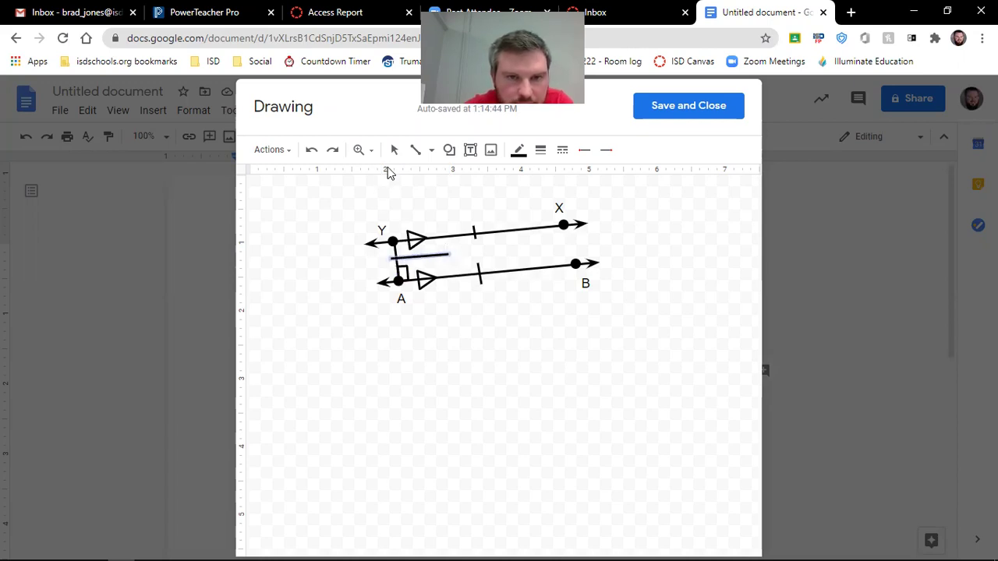
{"action": "left_click", "coordinate": [395, 149]}
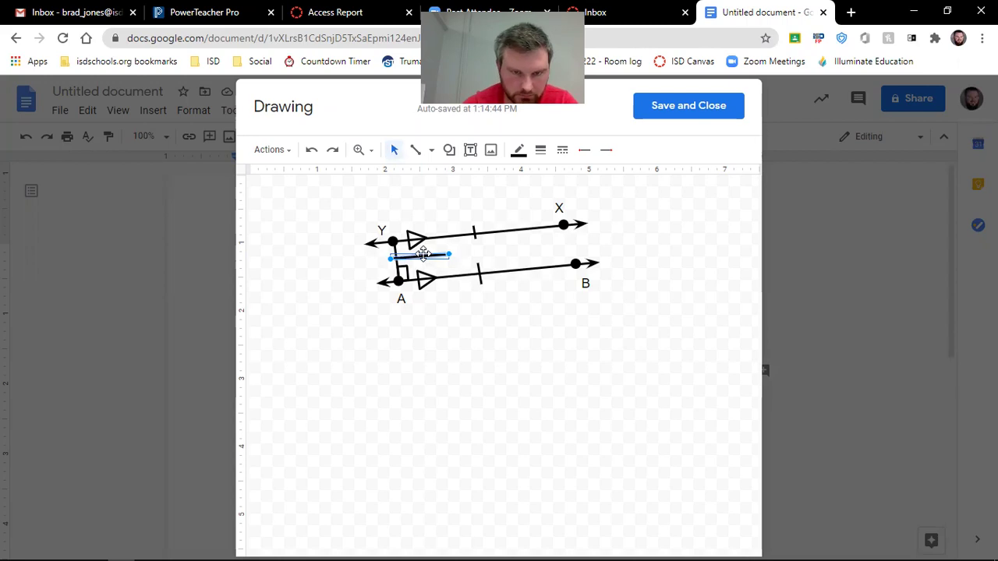
{"action": "key", "text": "Left"}
{"action": "key", "text": "Right"}
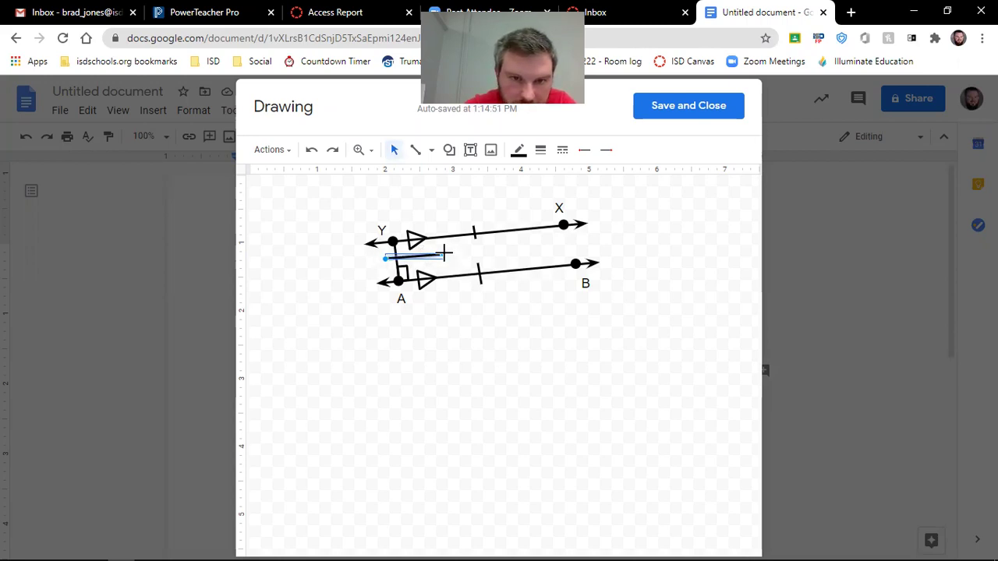
{"action": "left_click_drag", "start_coordinate": [400, 265], "coordinate": [426, 257]}
Move line AB together with its point, labels and marks lower
{"action": "left_click_drag", "start_coordinate": [361, 329], "coordinate": [617, 257]}
{"action": "left_click", "coordinate": [512, 319]}
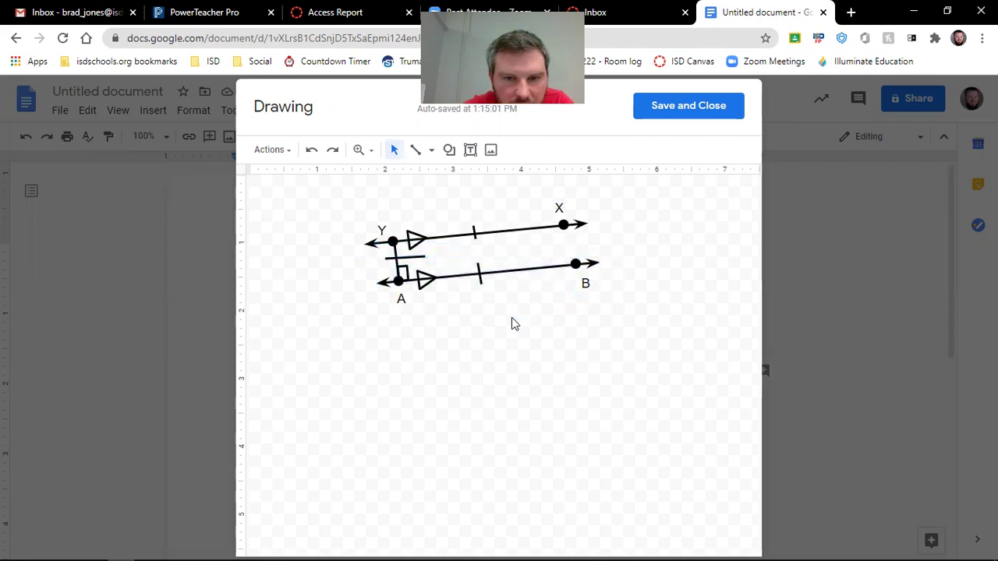
{"action": "left_click_drag", "start_coordinate": [511, 340], "coordinate": [513, 343]}
{"action": "left_click_drag", "start_coordinate": [600, 241], "coordinate": [367, 376]}
{"action": "left_click_drag", "start_coordinate": [358, 314], "coordinate": [619, 254]}
{"action": "left_click_drag", "start_coordinate": [551, 265], "coordinate": [554, 294]}
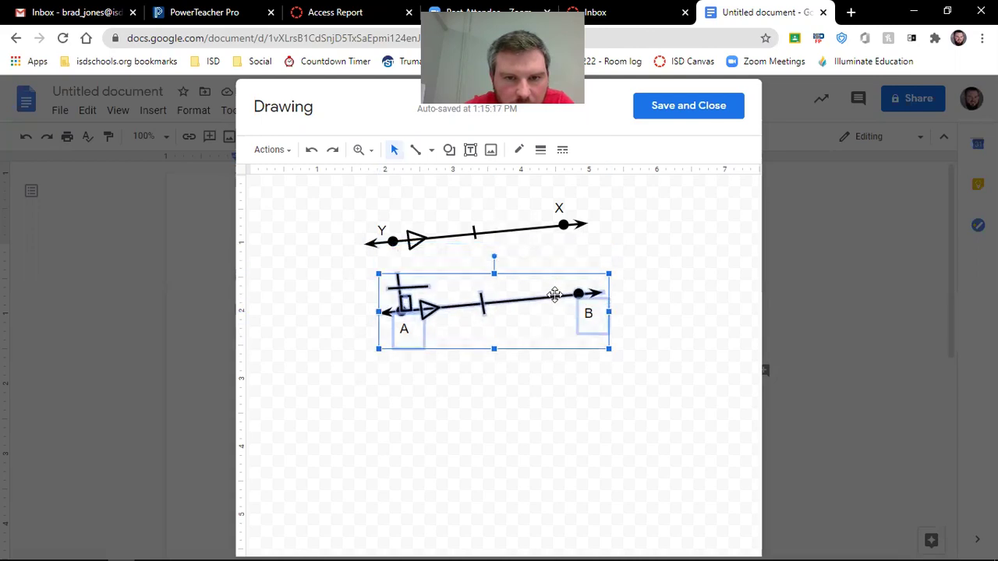
{"action": "left_click", "coordinate": [535, 400]}
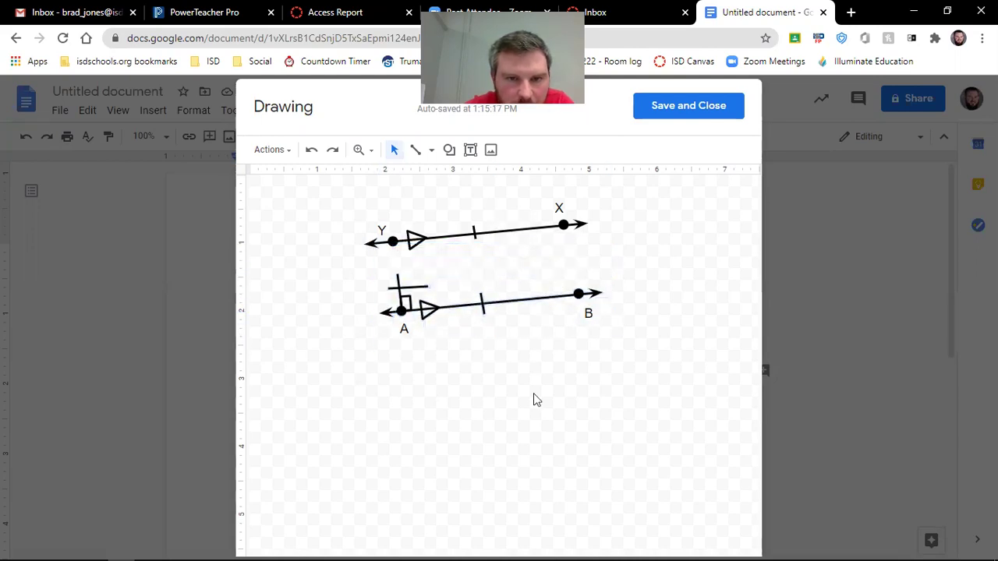
Extend segment AY up to Y and recentre and shorten its tick
{"action": "left_click", "coordinate": [398, 280]}
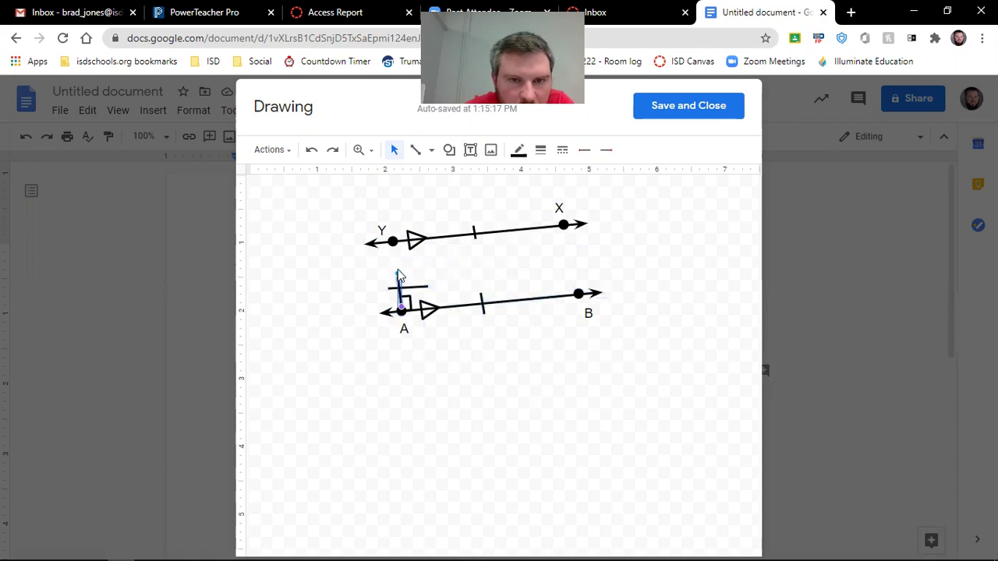
{"action": "left_click_drag", "start_coordinate": [398, 272], "coordinate": [395, 244]}
{"action": "left_click", "coordinate": [423, 287]}
{"action": "left_click_drag", "start_coordinate": [423, 287], "coordinate": [421, 274]}
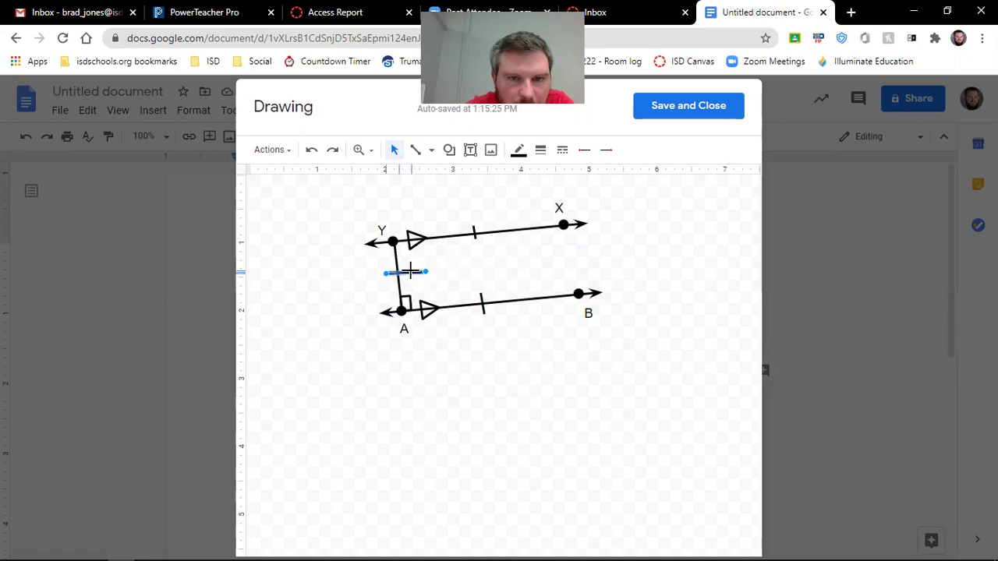
{"action": "left_click_drag", "start_coordinate": [426, 273], "coordinate": [414, 271]}
Save the finished drawing into the document and deselect it
{"action": "left_click", "coordinate": [707, 105]}
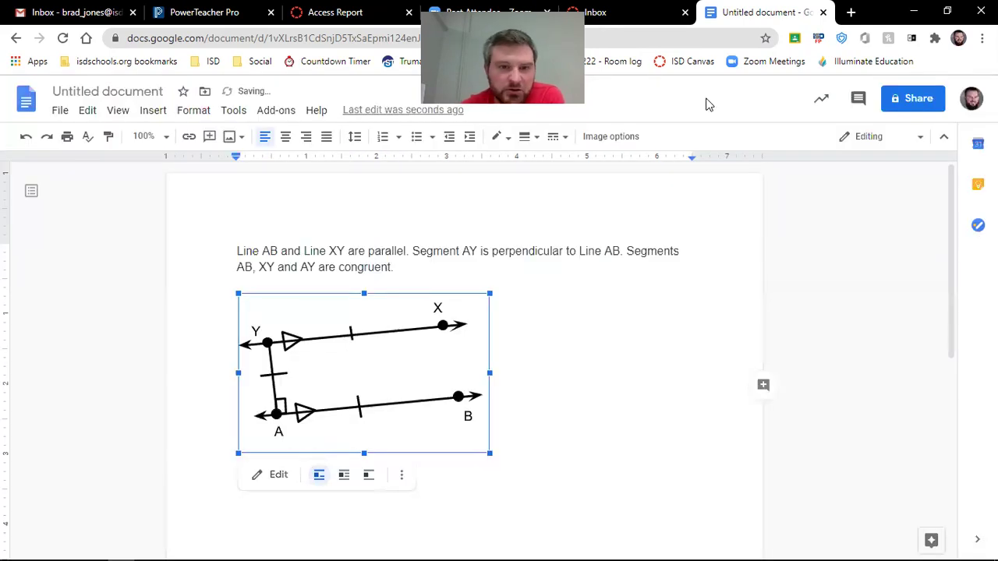
{"action": "left_click", "coordinate": [620, 400]}
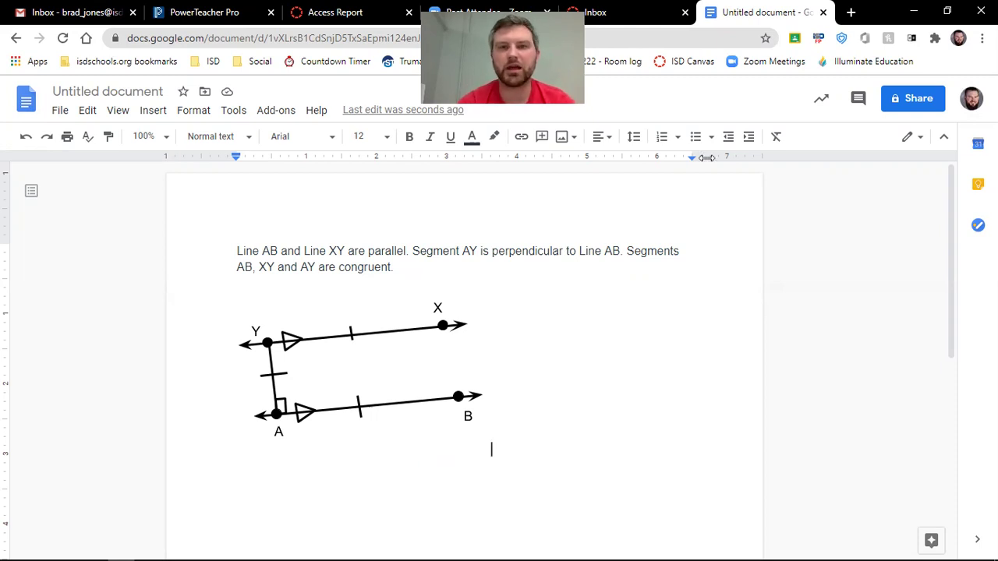
Go to desmos.com in a new tab and launch the Geometry Tool from Math Tools
{"action": "left_click", "coordinate": [850, 13]}
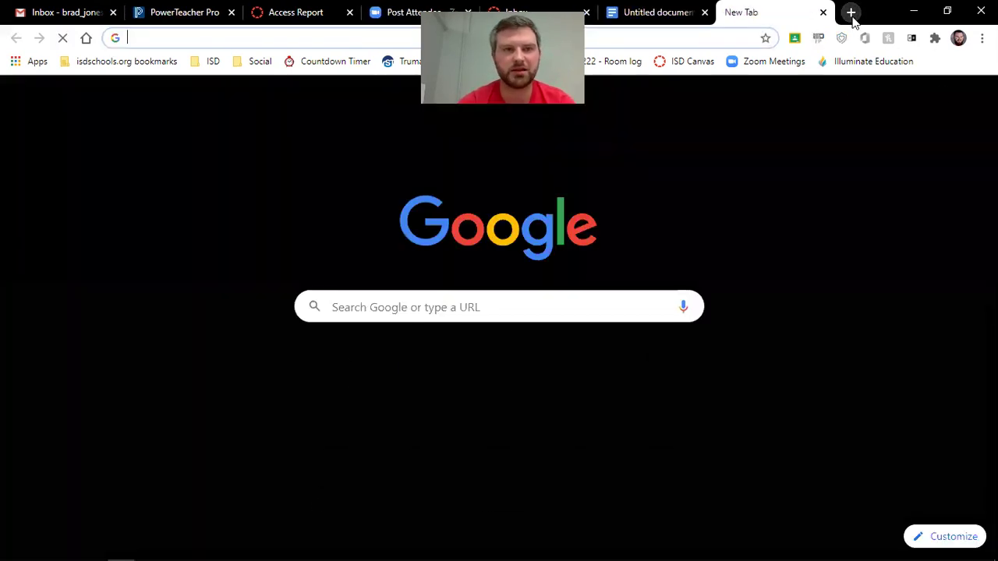
{"action": "type", "text": "desmos.com"}
{"action": "key", "text": "Return"}
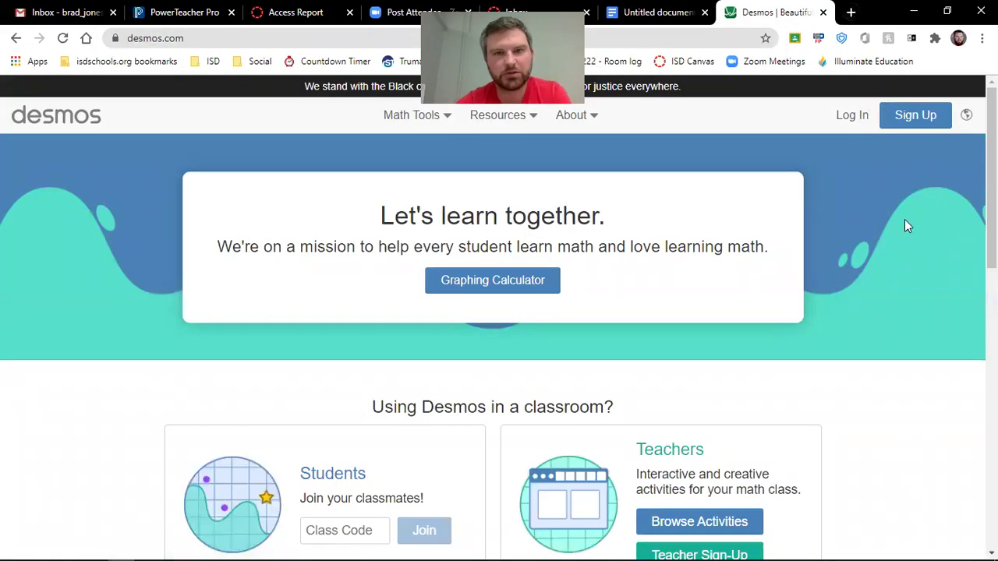
{"action": "left_click", "coordinate": [442, 125]}
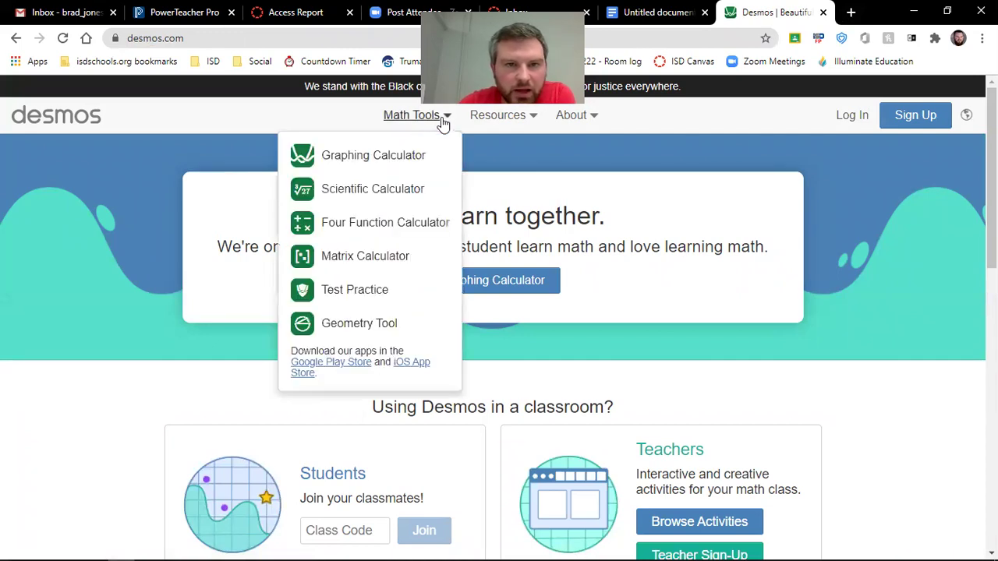
{"action": "left_click", "coordinate": [352, 337]}
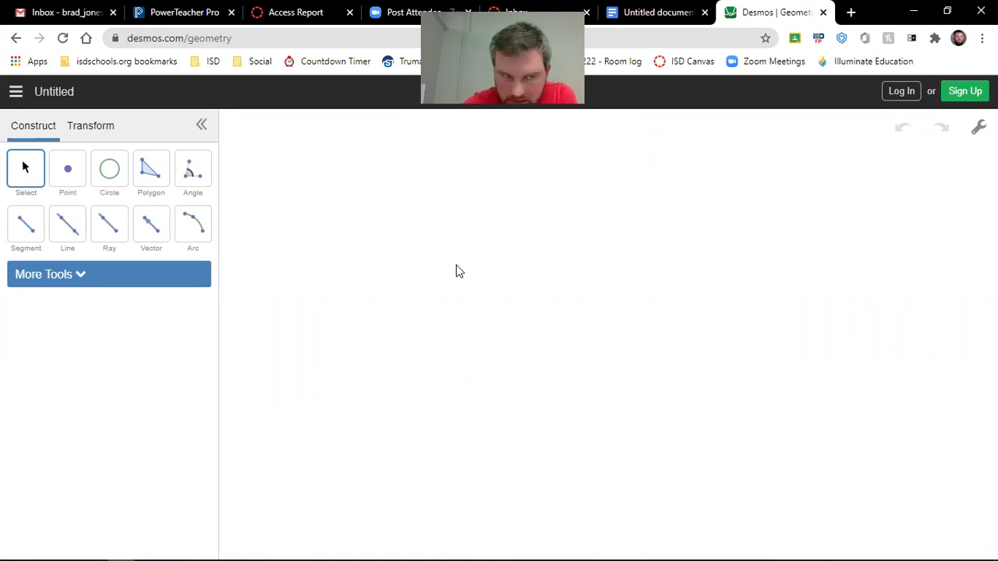
Draw a line through two points and label them A and B
{"action": "left_click", "coordinate": [68, 227]}
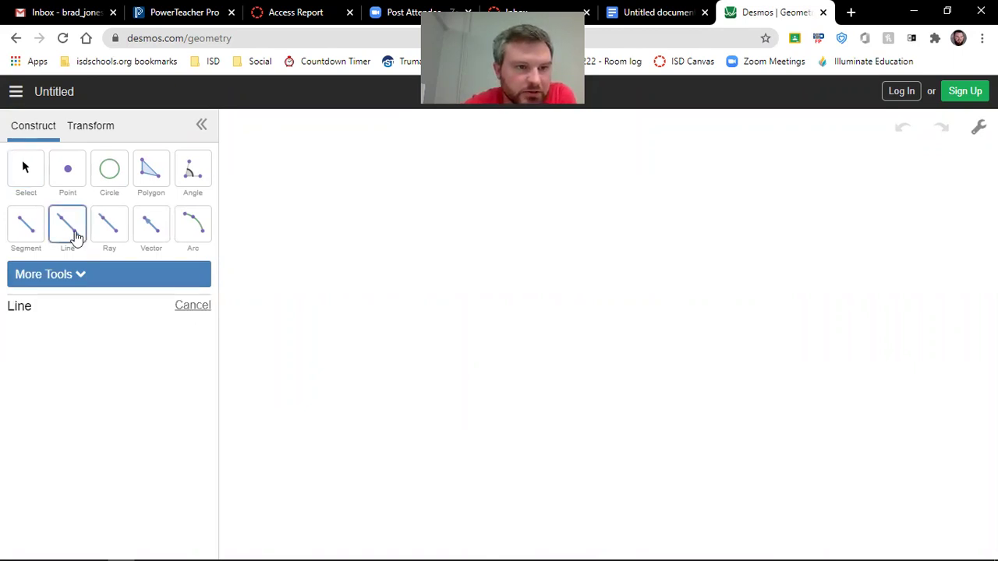
{"action": "left_click", "coordinate": [416, 371]}
{"action": "left_click", "coordinate": [663, 327]}
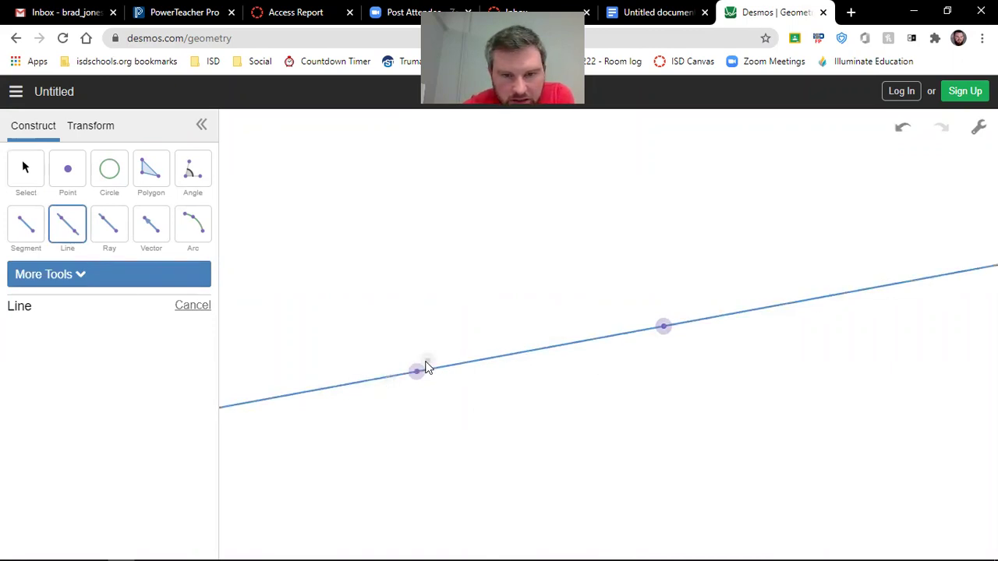
{"action": "left_click", "coordinate": [26, 170]}
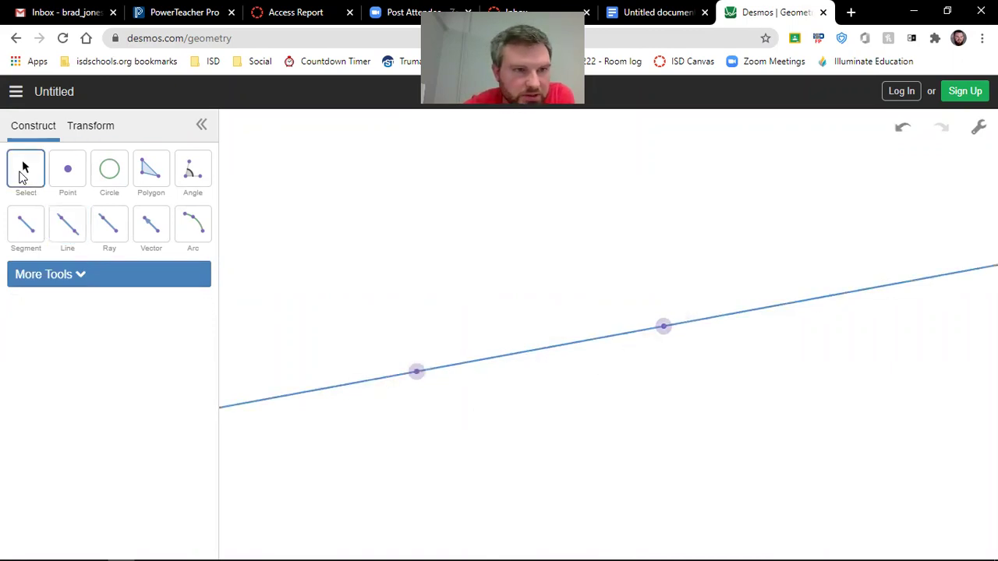
{"action": "left_click", "coordinate": [416, 373]}
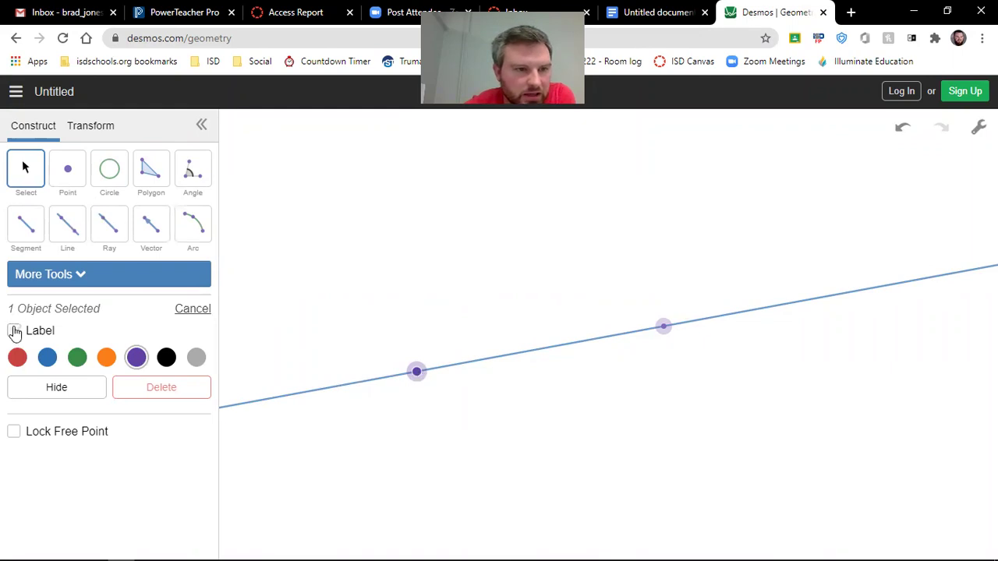
{"action": "left_click", "coordinate": [14, 331]}
{"action": "left_click", "coordinate": [665, 328]}
{"action": "left_click", "coordinate": [15, 331]}
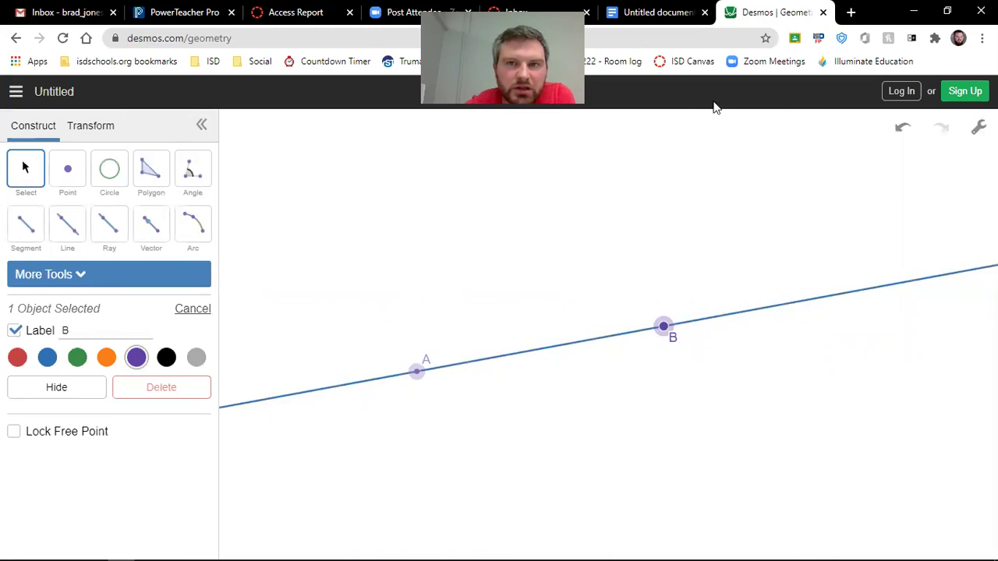
Compare with the Docs reference, then shift line AB lower and steepen it via point A
{"action": "key", "text": "ctrl+shift+Tab"}
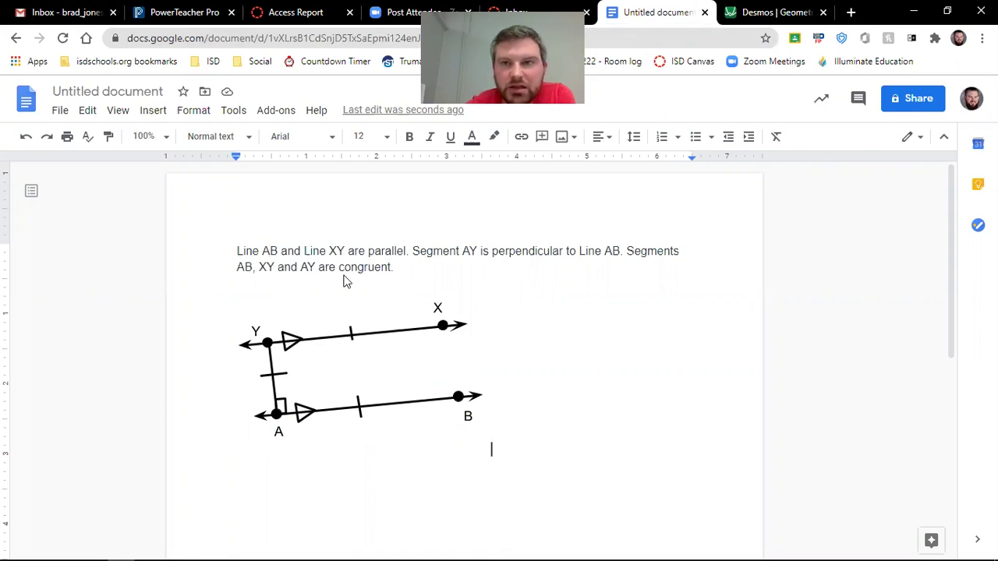
{"action": "key", "text": "ctrl+Tab"}
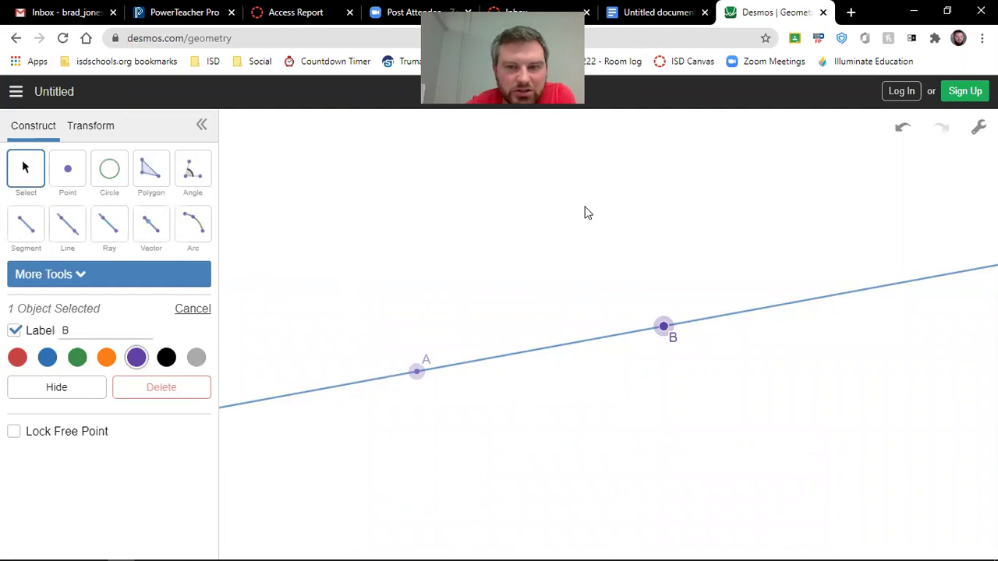
{"action": "left_click_drag", "start_coordinate": [557, 355], "coordinate": [563, 385]}
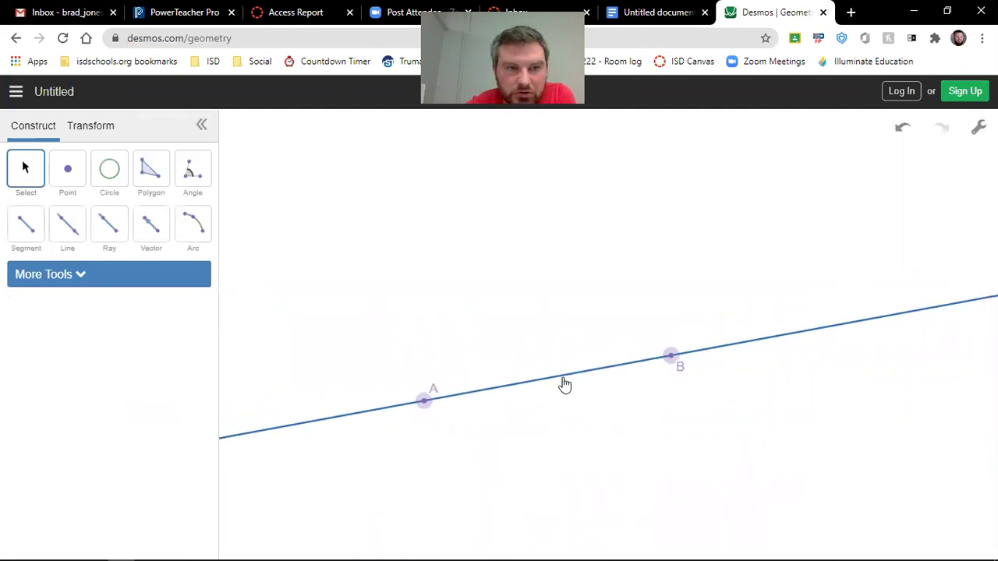
{"action": "left_click_drag", "start_coordinate": [421, 411], "coordinate": [418, 438]}
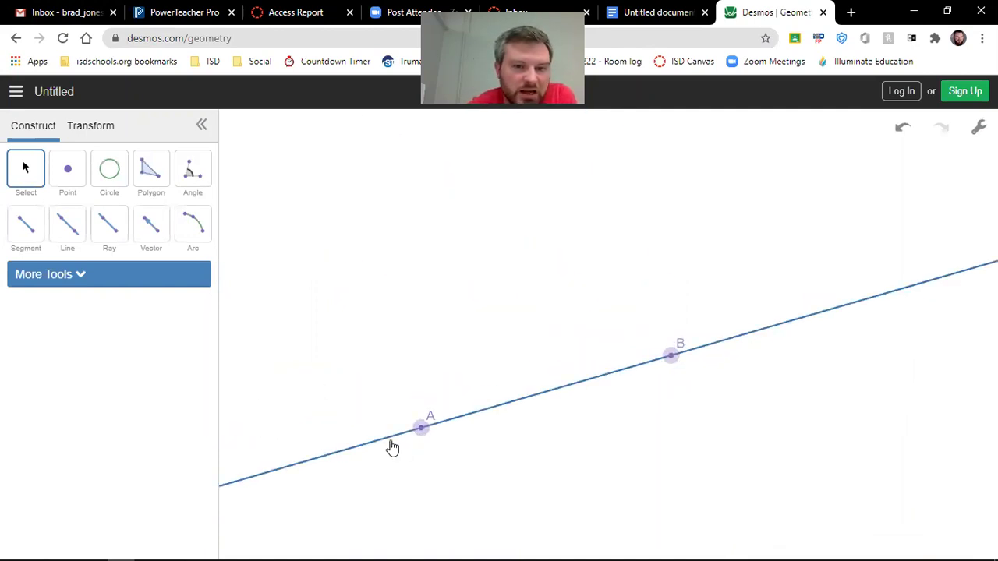
Construct a line parallel to AB placed above it
{"action": "left_click", "coordinate": [392, 446]}
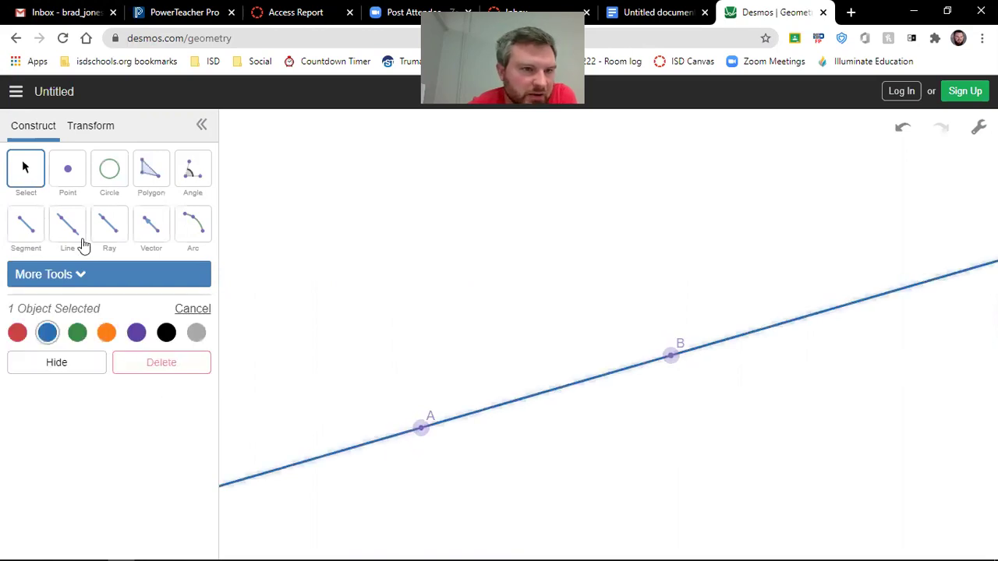
{"action": "left_click", "coordinate": [76, 236]}
{"action": "left_click", "coordinate": [73, 283]}
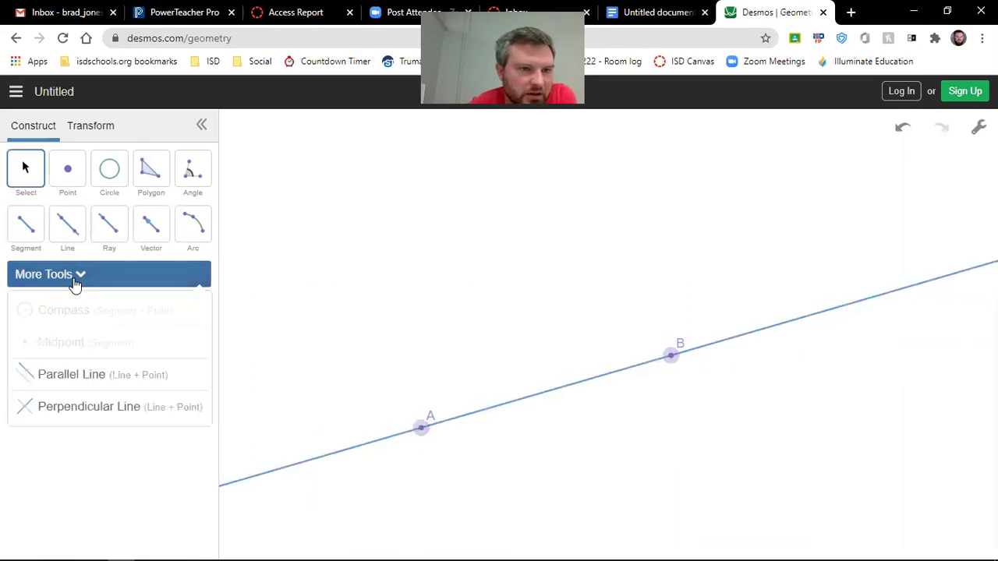
{"action": "left_click", "coordinate": [78, 377]}
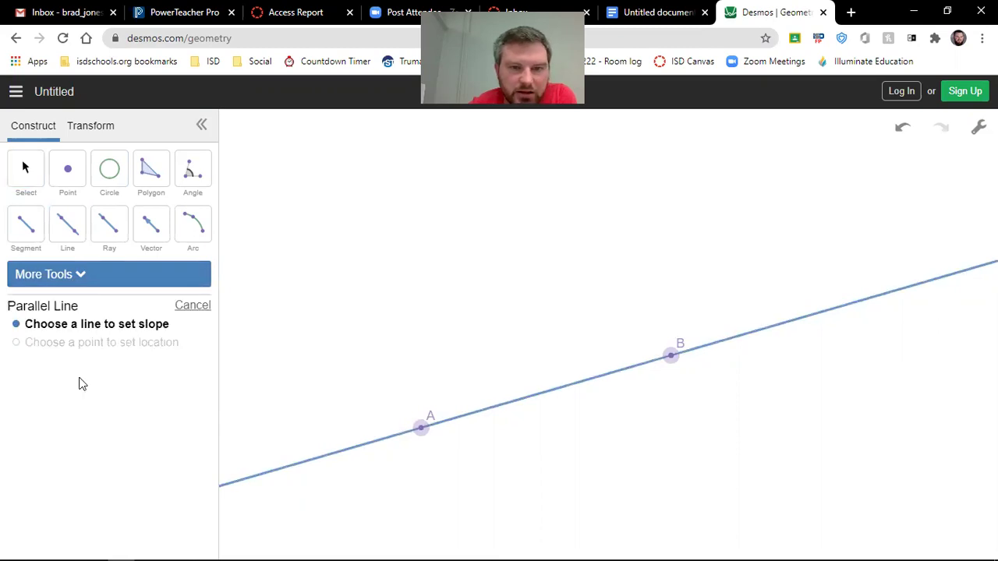
{"action": "left_click", "coordinate": [505, 404]}
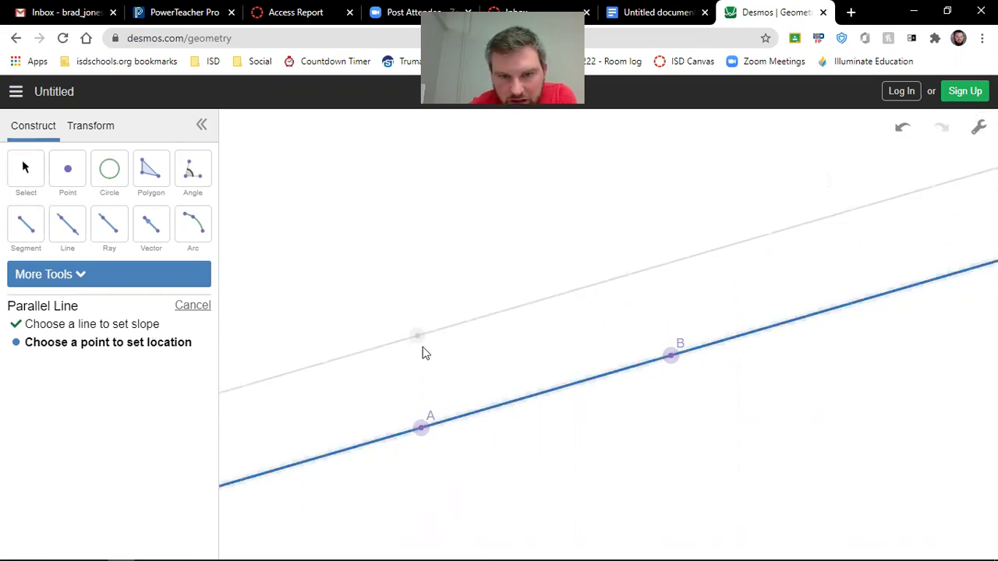
{"action": "left_click", "coordinate": [377, 296]}
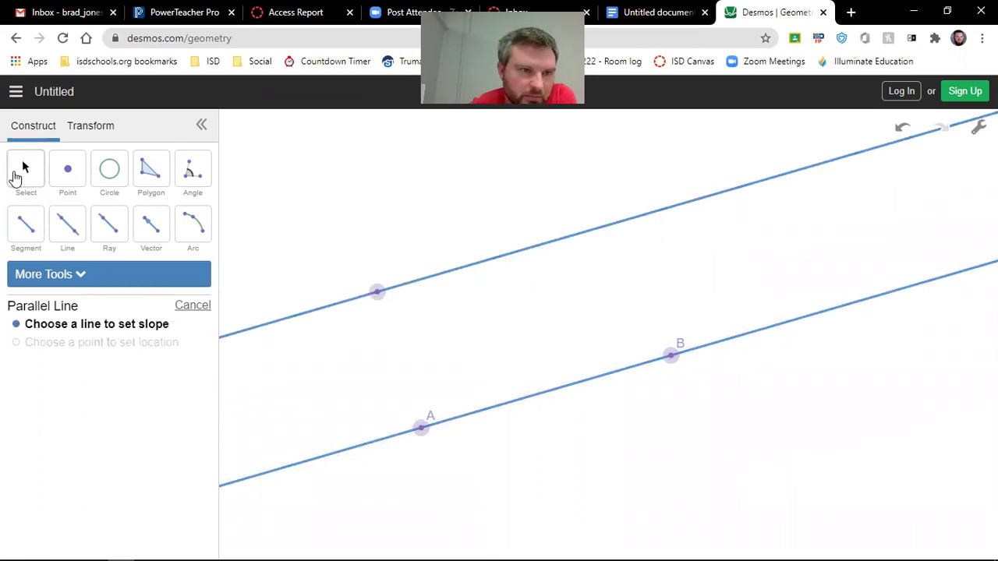
Add a second point on the upper line and label its points Y (left) and X (right)
{"action": "left_click", "coordinate": [68, 176]}
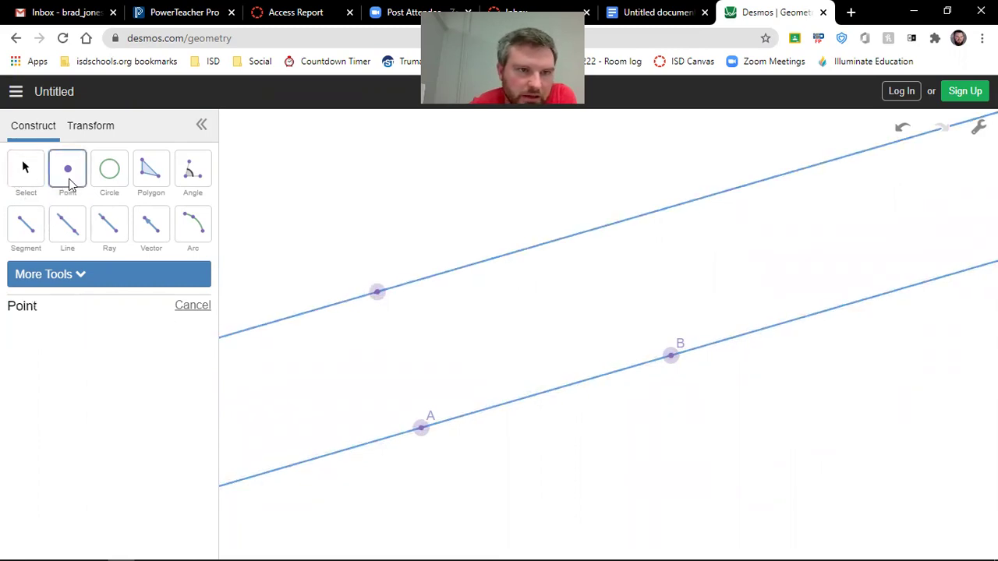
{"action": "left_click", "coordinate": [630, 220]}
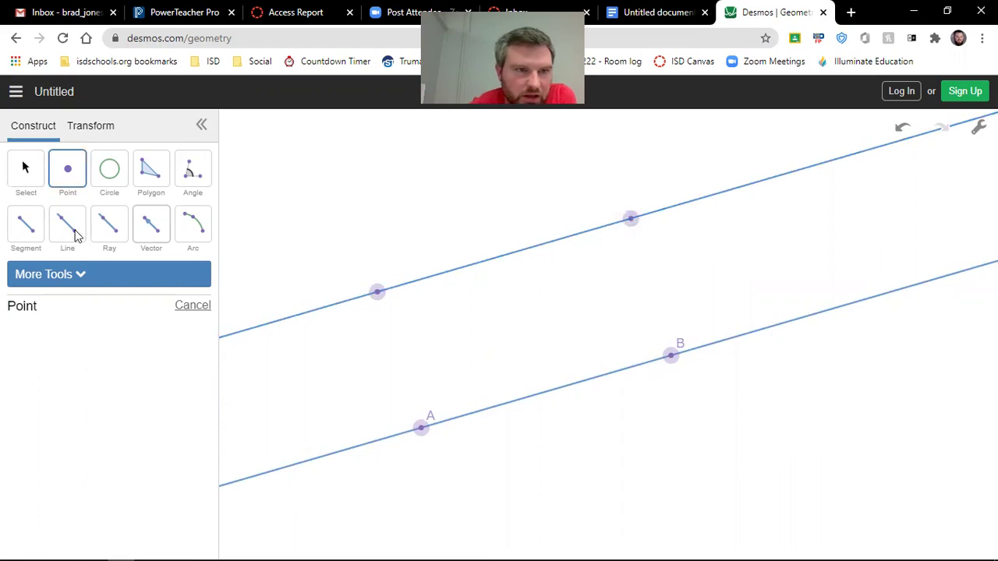
{"action": "left_click", "coordinate": [26, 174]}
{"action": "left_click", "coordinate": [377, 292]}
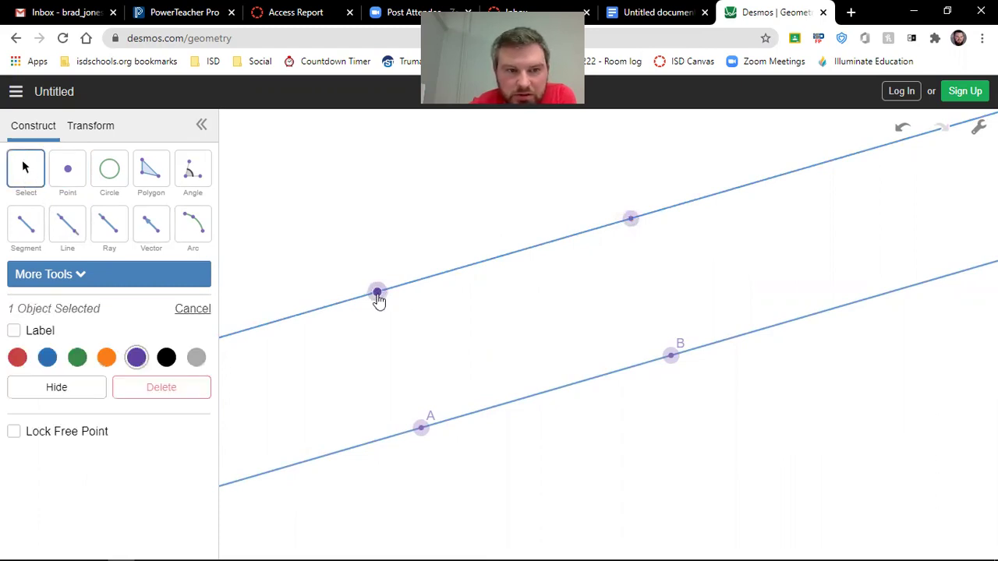
{"action": "left_click", "coordinate": [28, 333]}
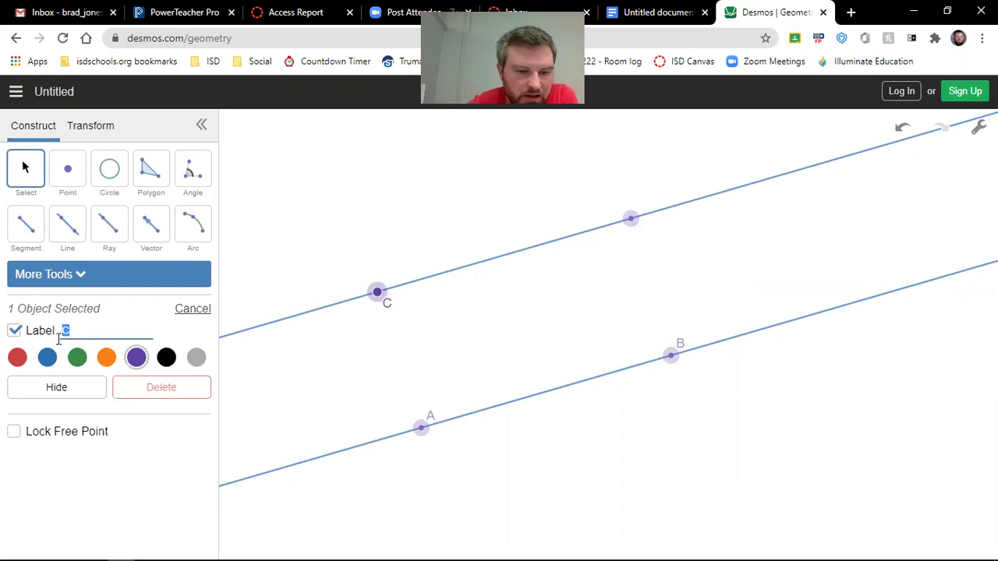
{"action": "type", "text": "Y"}
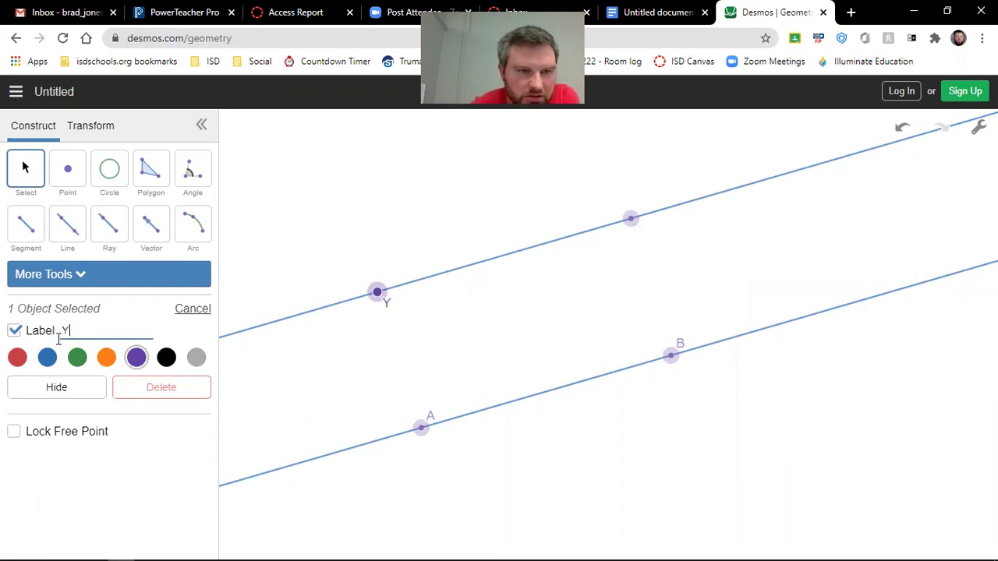
{"action": "left_click", "coordinate": [631, 219]}
{"action": "left_click", "coordinate": [26, 331]}
{"action": "type", "text": "X"}
{"action": "left_click", "coordinate": [545, 468]}
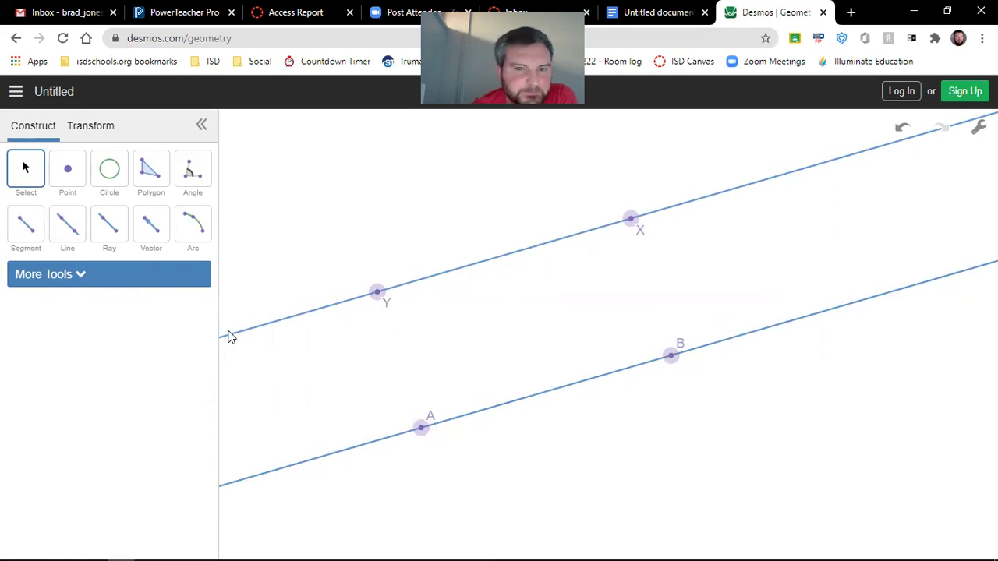
Construct a perpendicular to AB through A, move Y onto it, then hide the helper line
{"action": "left_click", "coordinate": [77, 280]}
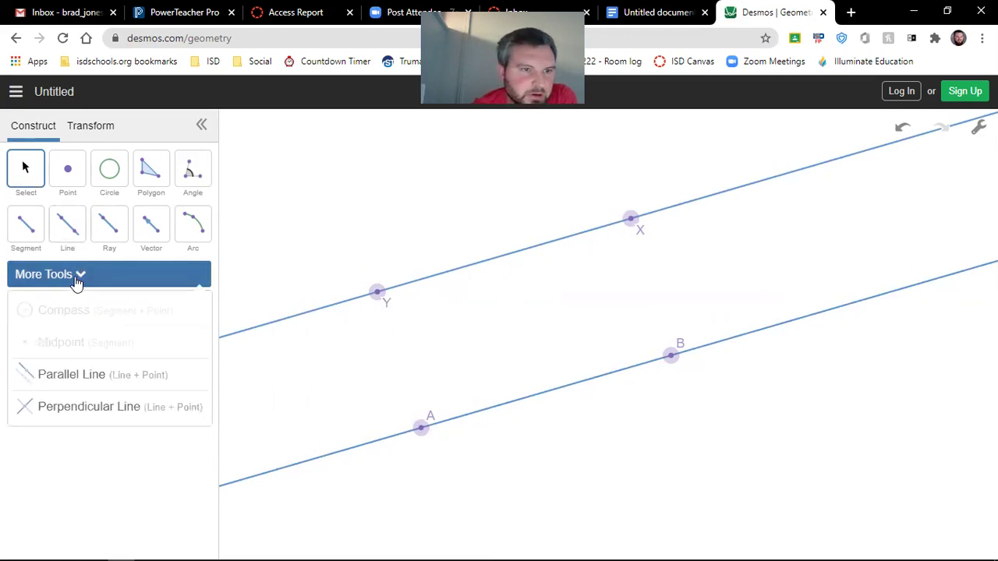
{"action": "left_click", "coordinate": [97, 409]}
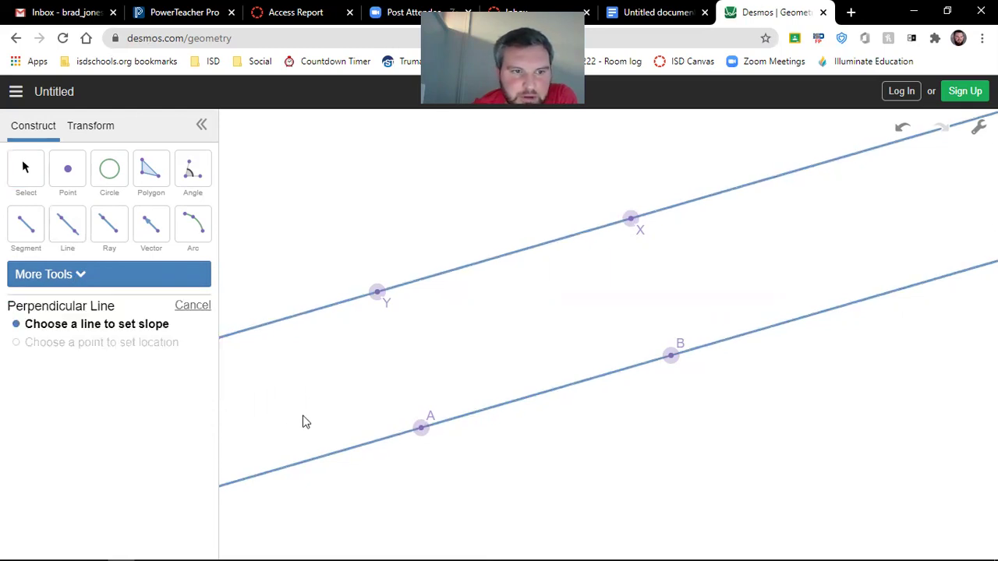
{"action": "left_click", "coordinate": [441, 426]}
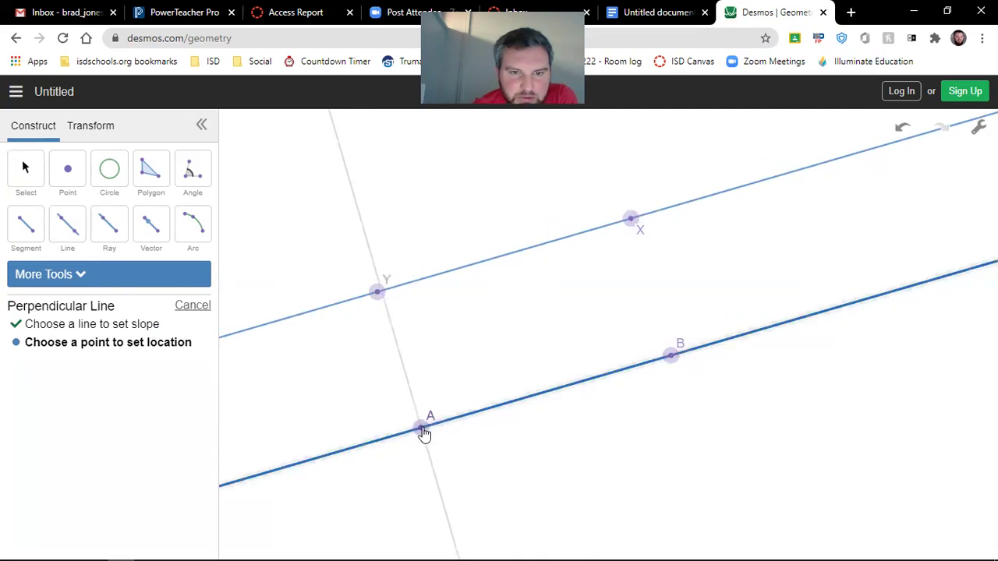
{"action": "left_click", "coordinate": [423, 435]}
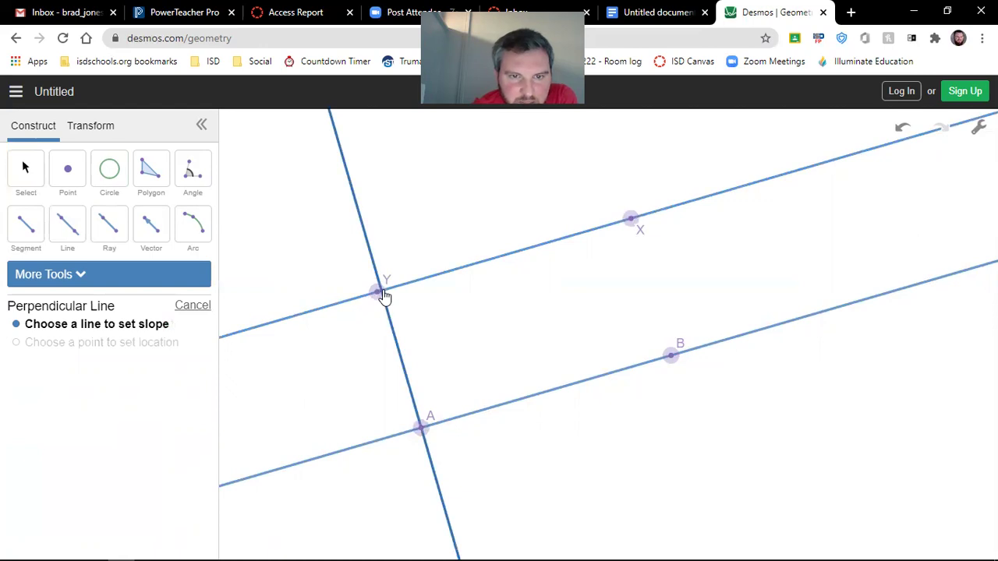
{"action": "left_click", "coordinate": [20, 171]}
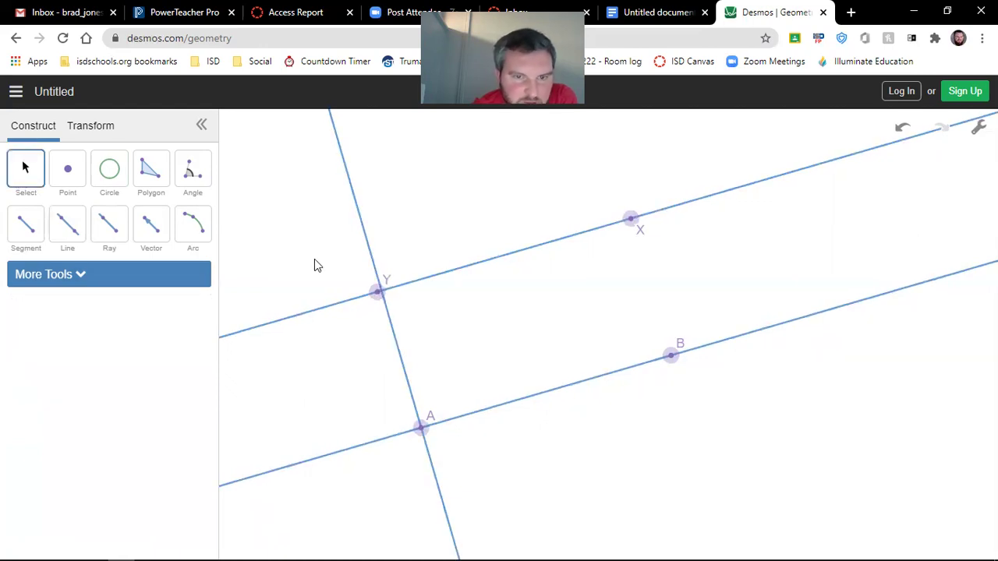
{"action": "left_click_drag", "start_coordinate": [380, 297], "coordinate": [385, 297]}
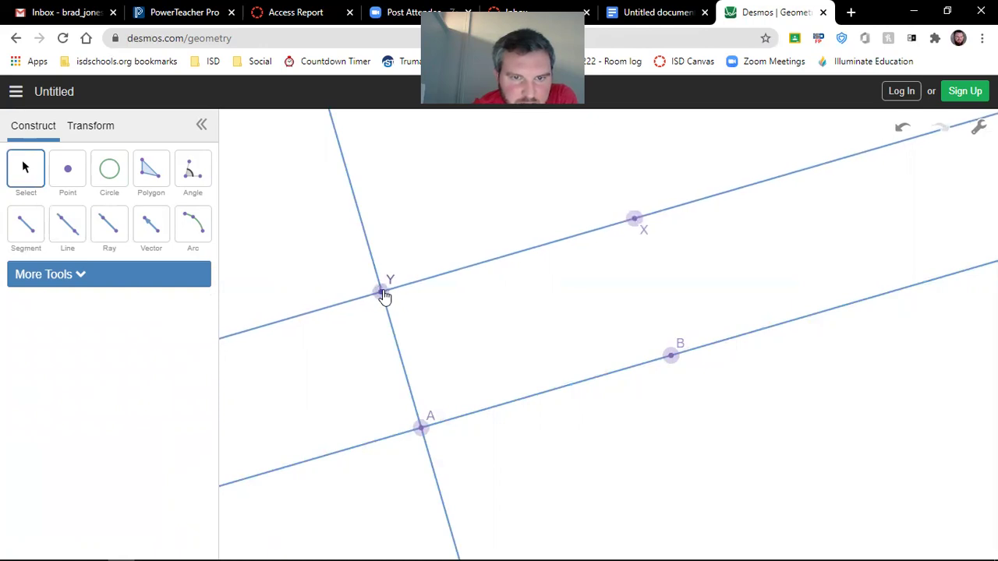
{"action": "left_click_drag", "start_coordinate": [384, 297], "coordinate": [386, 297]}
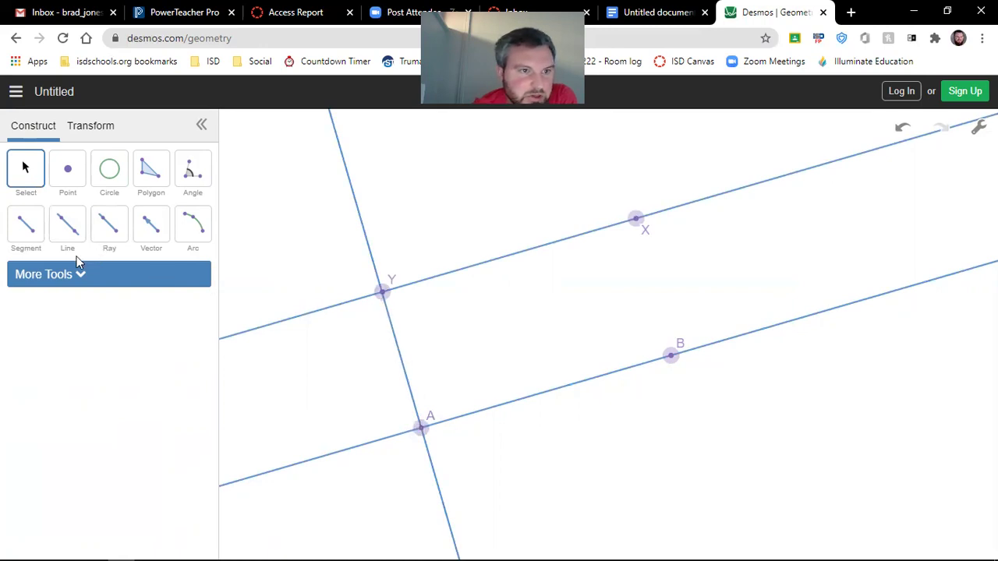
{"action": "left_click", "coordinate": [371, 244]}
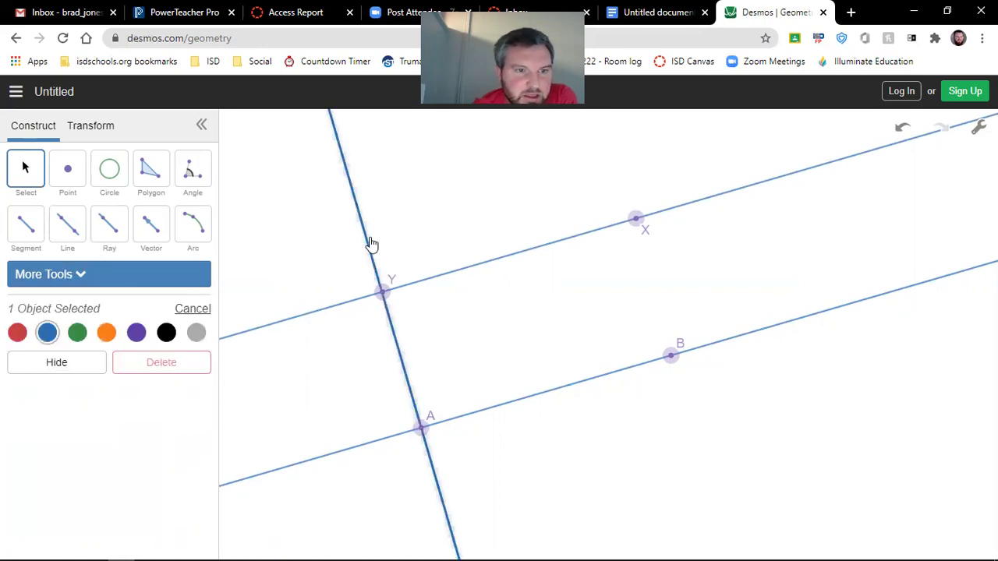
{"action": "left_click", "coordinate": [68, 363]}
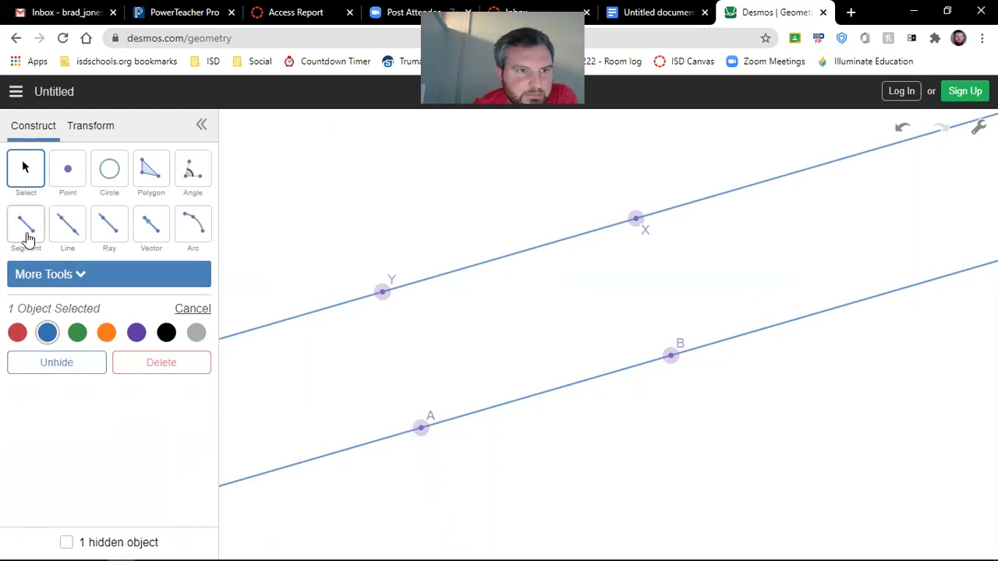
Draw segment YA from point Y down to point A
{"action": "left_click", "coordinate": [28, 240]}
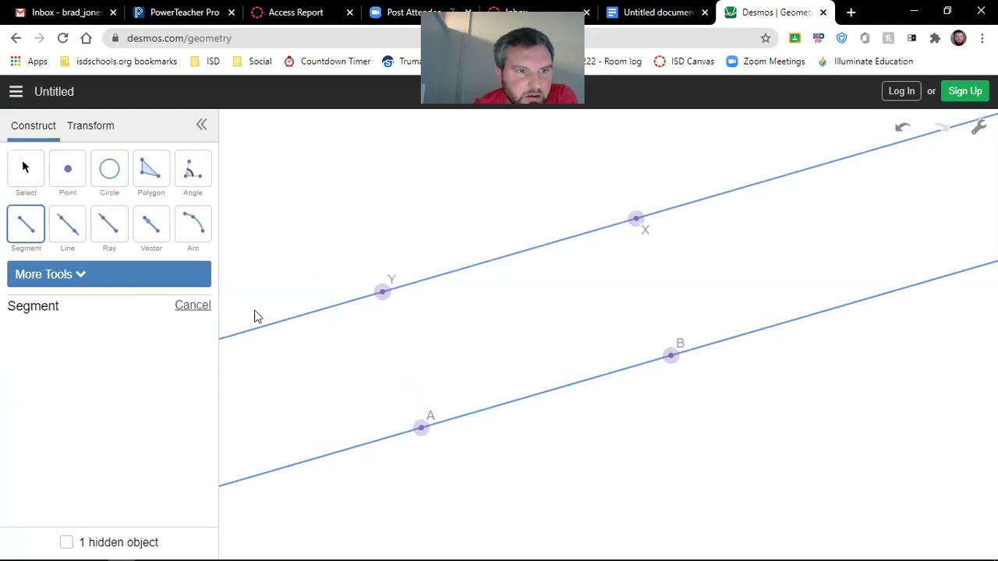
{"action": "left_click", "coordinate": [381, 293]}
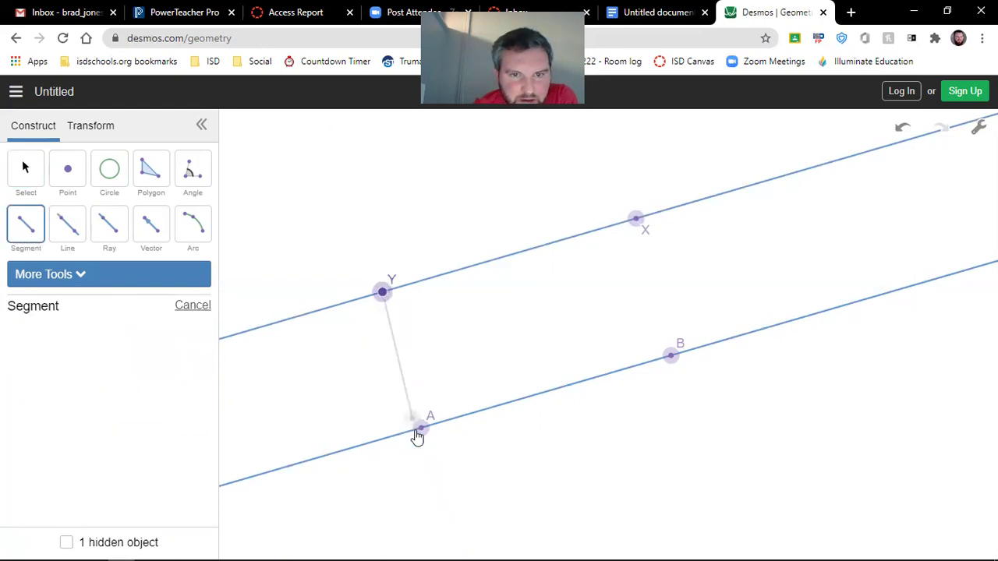
{"action": "left_click", "coordinate": [421, 428]}
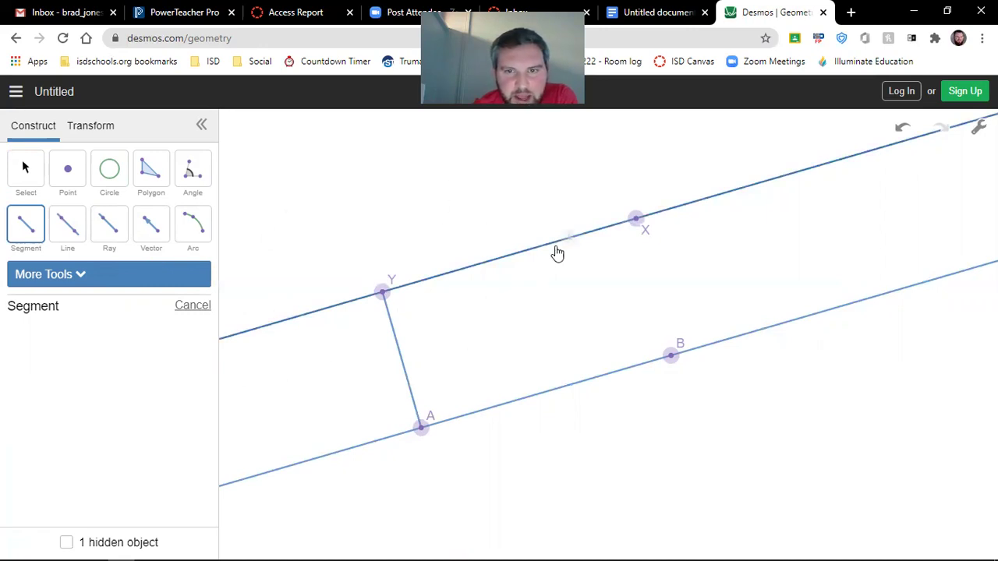
{"action": "left_click", "coordinate": [29, 166]}
{"action": "left_click", "coordinate": [432, 282]}
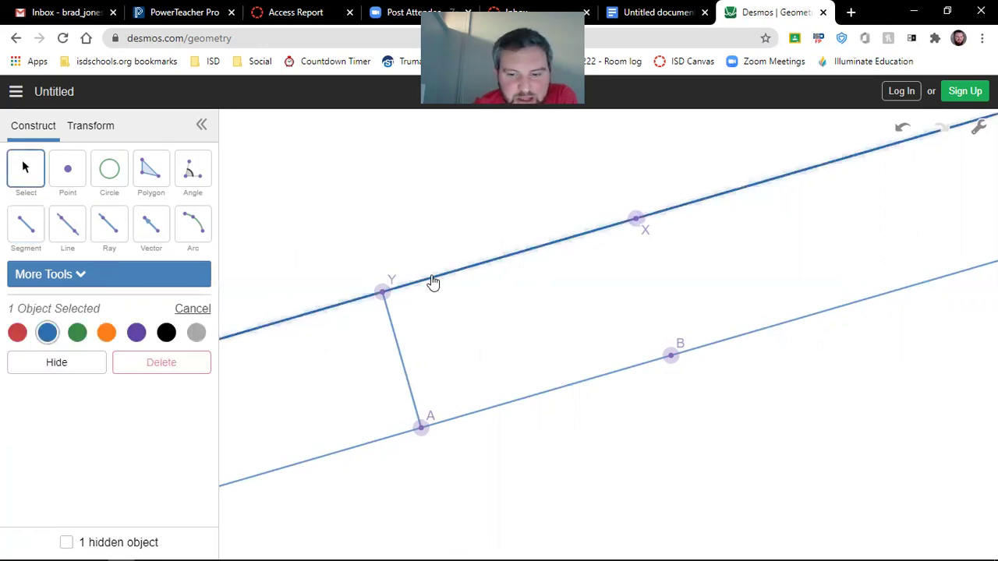
Delete the old line XY, point X and segment YA
{"action": "key", "text": "Delete"}
{"action": "left_click", "coordinate": [394, 336]}
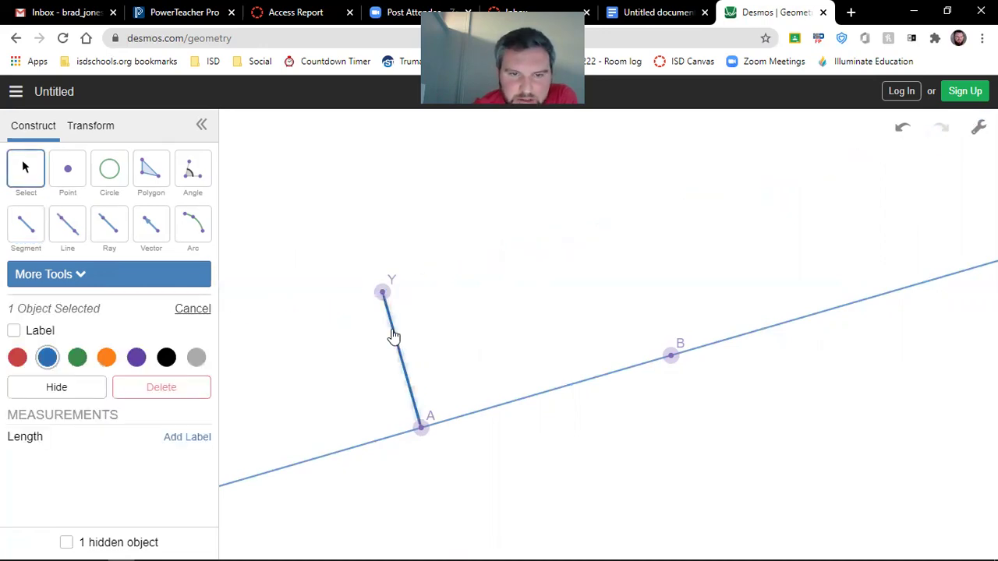
{"action": "key", "text": "Delete"}
{"action": "left_click", "coordinate": [383, 299]}
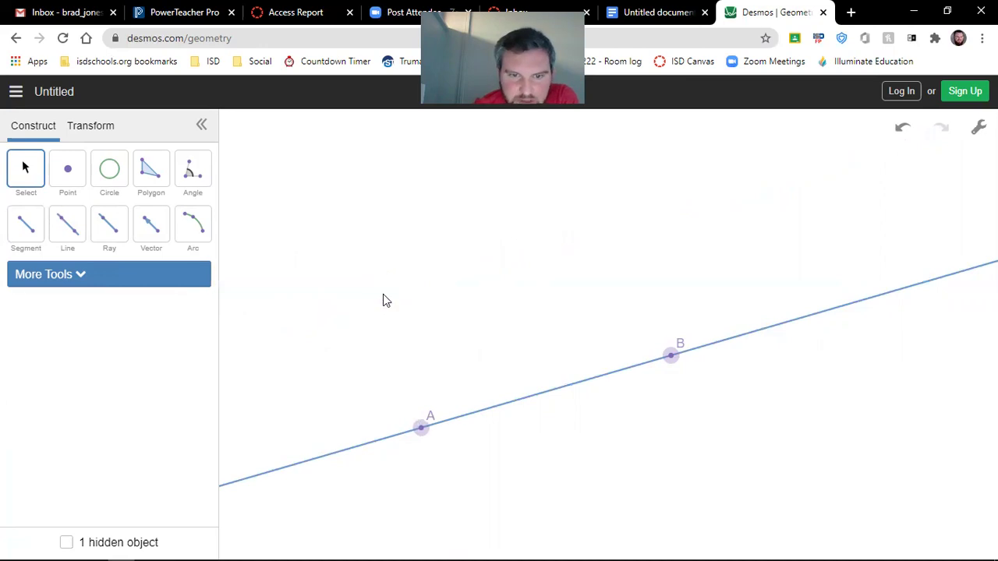
Construct a line through A perpendicular to AB
{"action": "left_click", "coordinate": [87, 277]}
{"action": "left_click", "coordinate": [94, 406]}
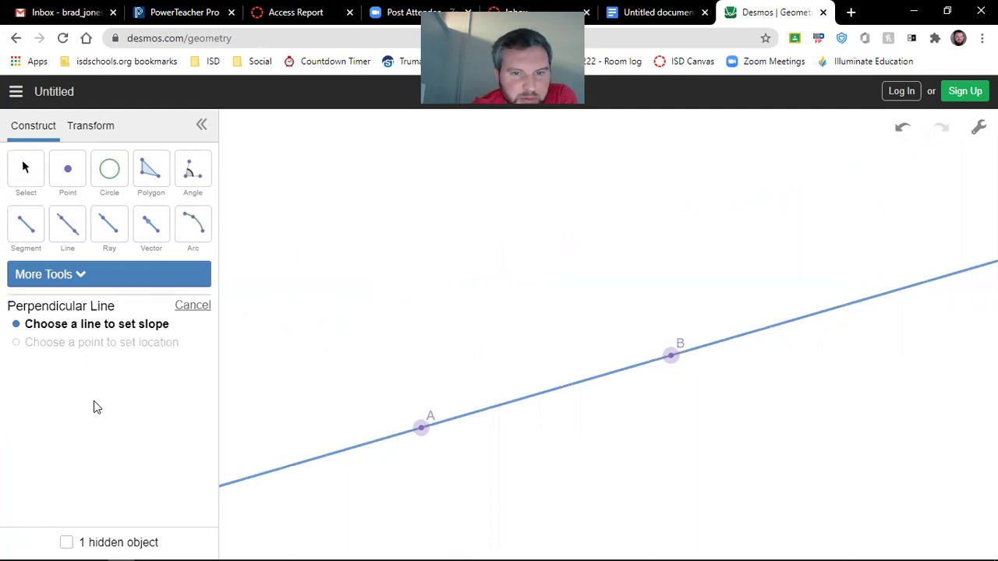
{"action": "left_click", "coordinate": [472, 414]}
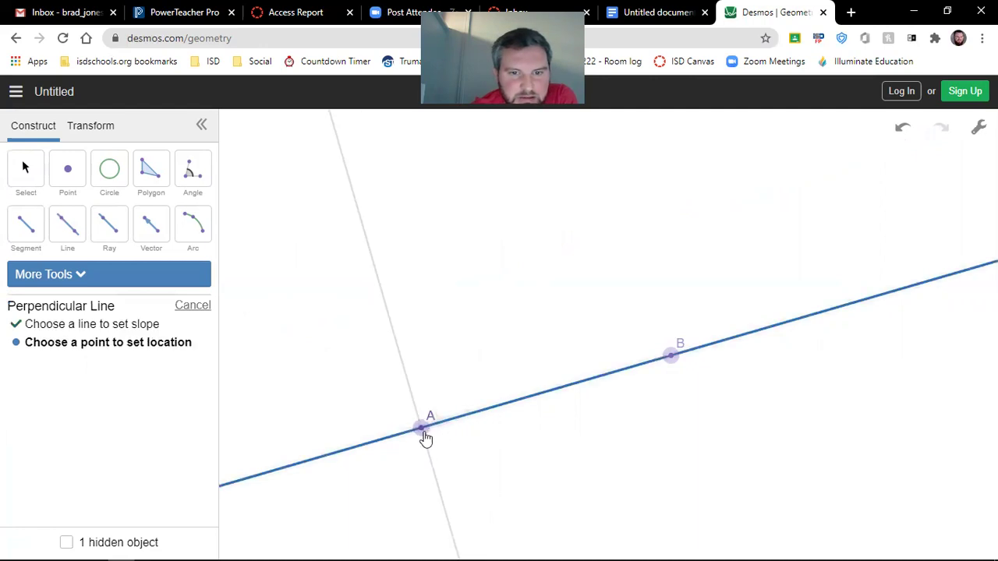
{"action": "left_click", "coordinate": [421, 428]}
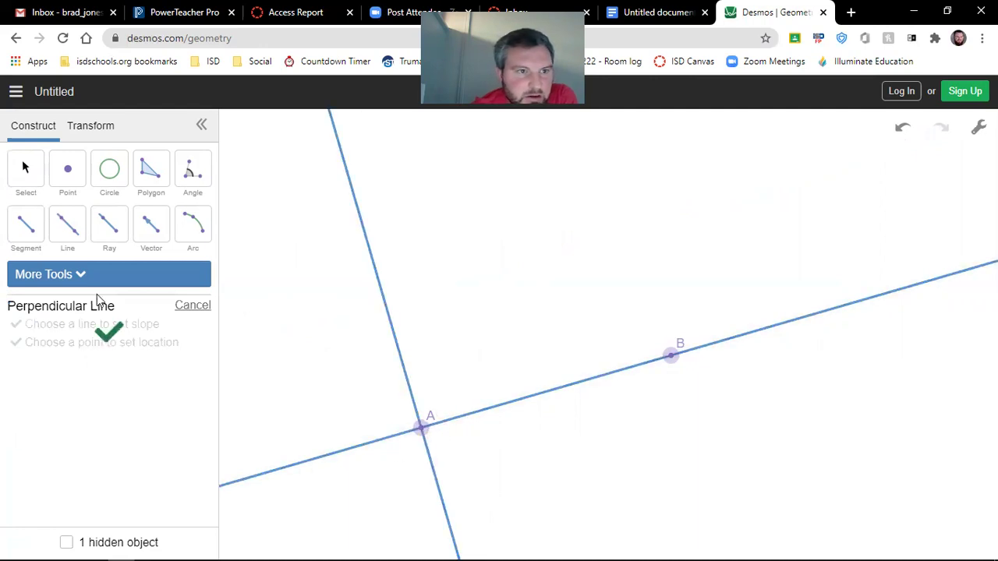
{"action": "left_click", "coordinate": [56, 278]}
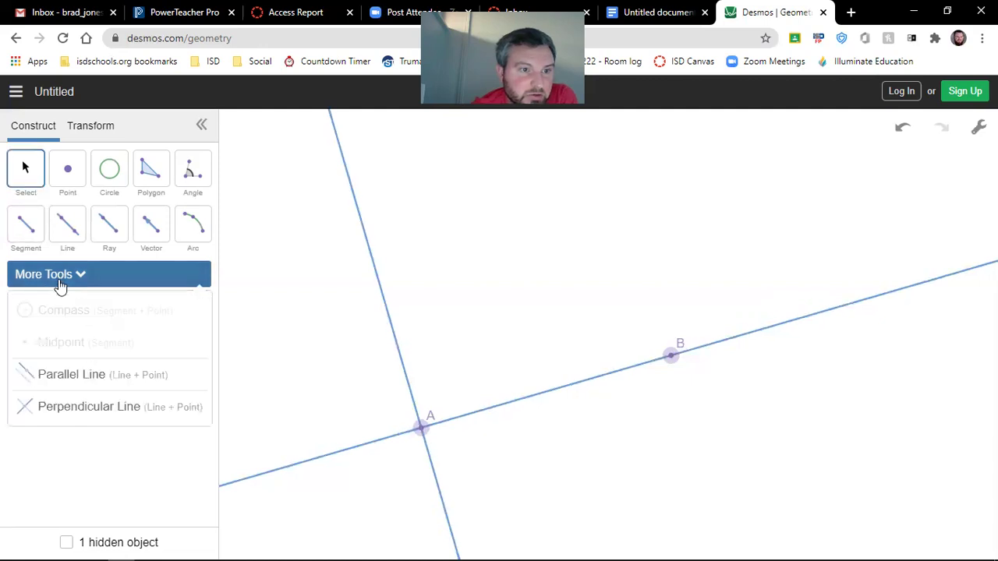
{"action": "left_click", "coordinate": [66, 413]}
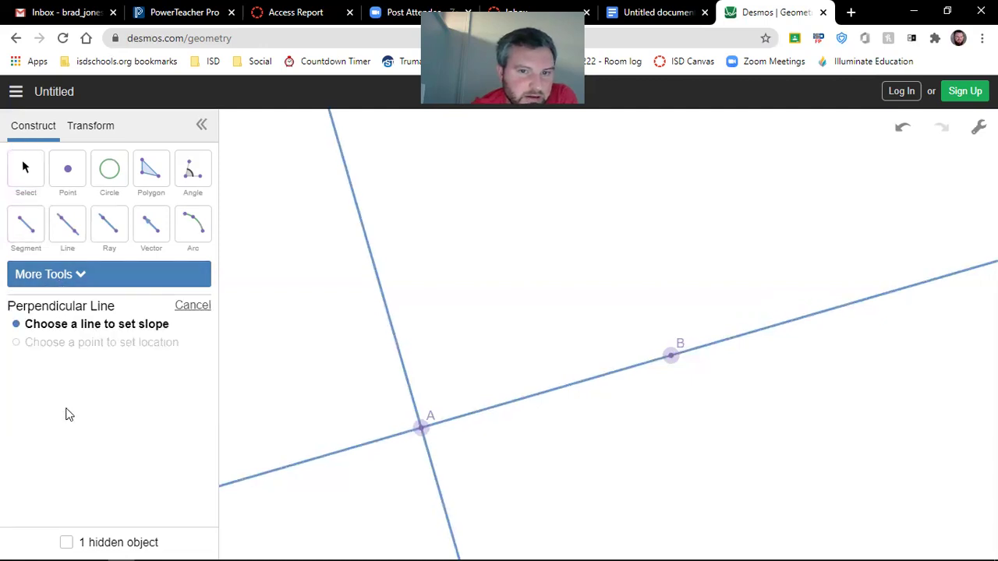
{"action": "left_click", "coordinate": [483, 411]}
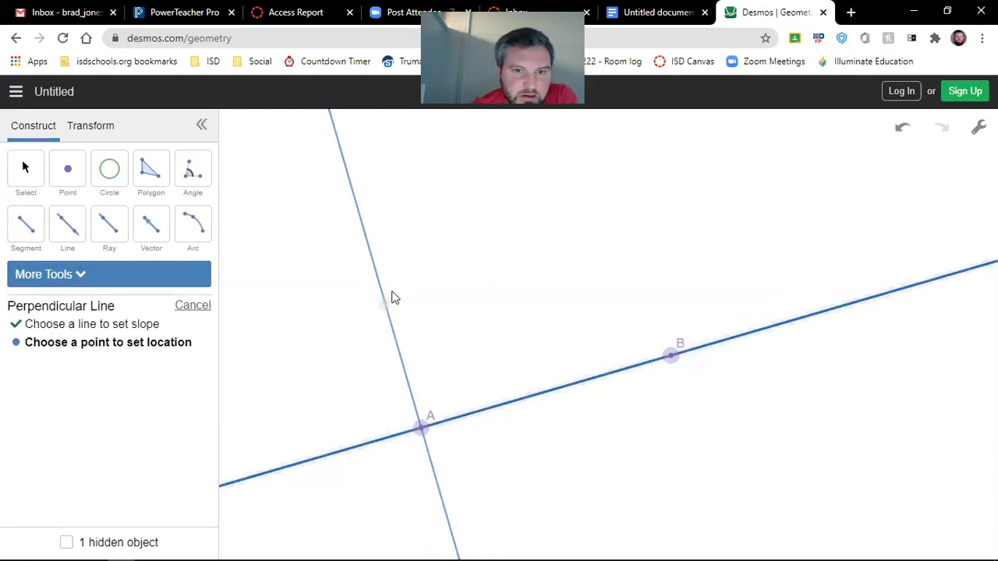
{"action": "left_click", "coordinate": [139, 317]}
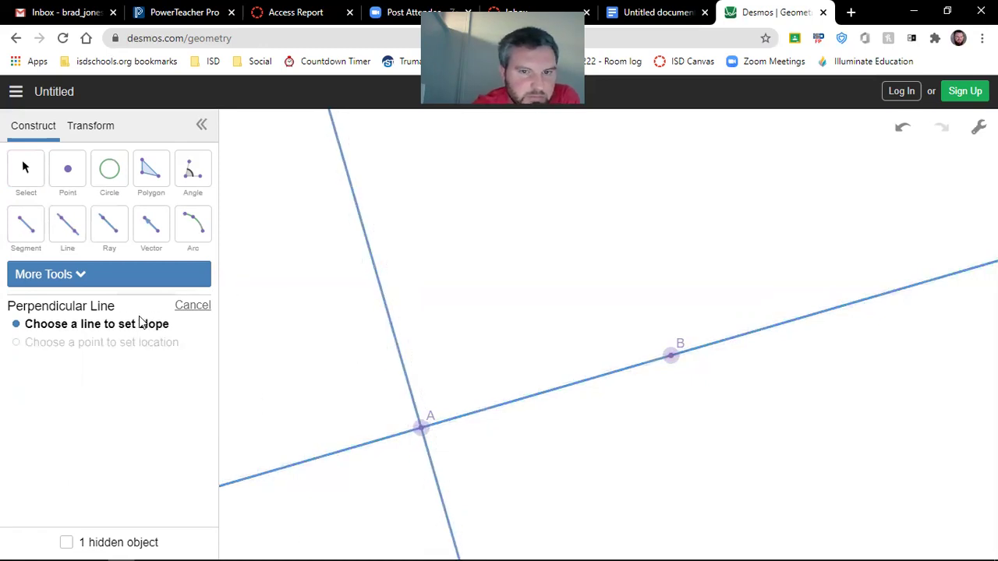
{"action": "left_click", "coordinate": [901, 127]}
{"action": "left_click", "coordinate": [939, 127]}
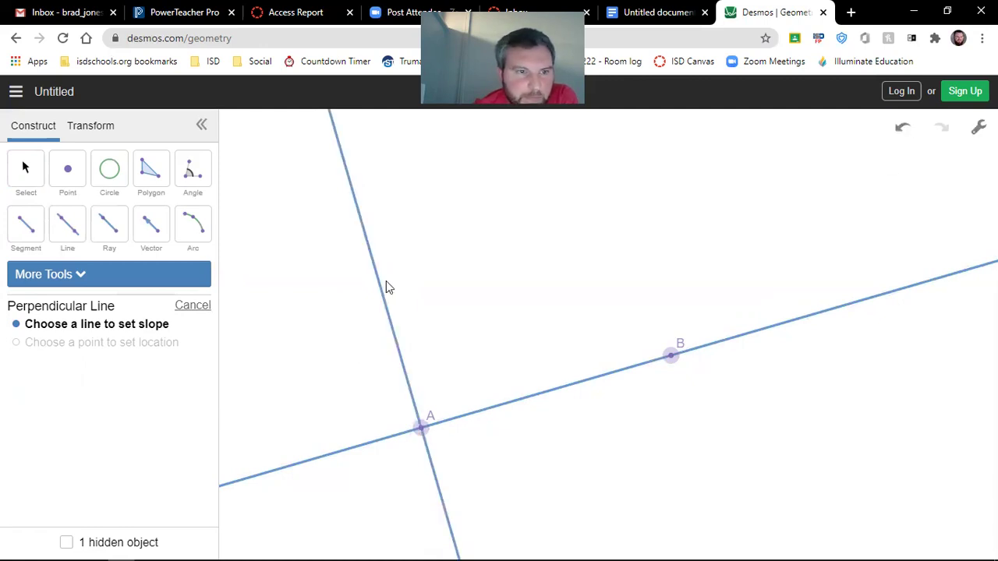
Draw a line parallel to AB through a point on the perpendicular above A
{"action": "left_click", "coordinate": [58, 280]}
{"action": "left_click", "coordinate": [72, 375]}
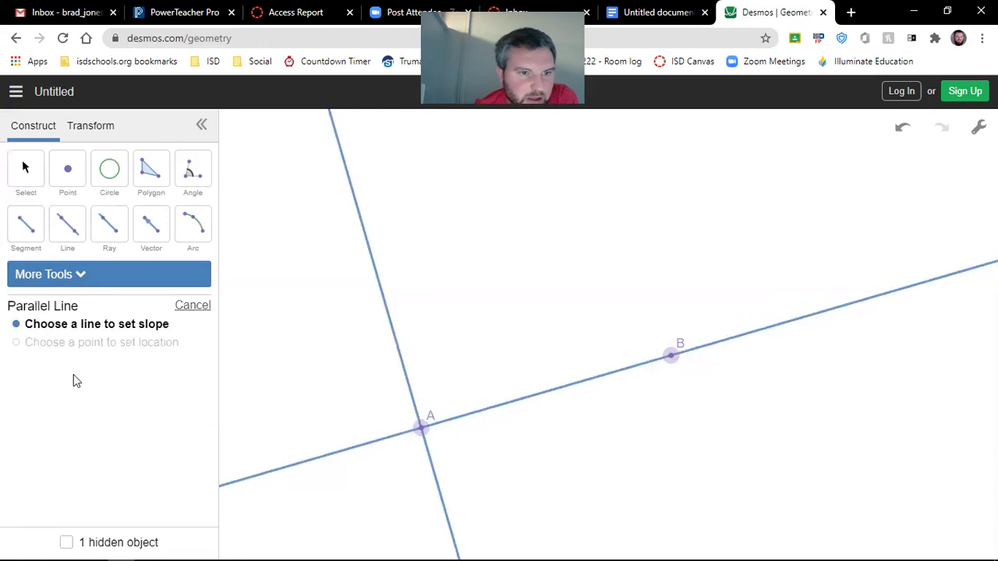
{"action": "left_click", "coordinate": [509, 409]}
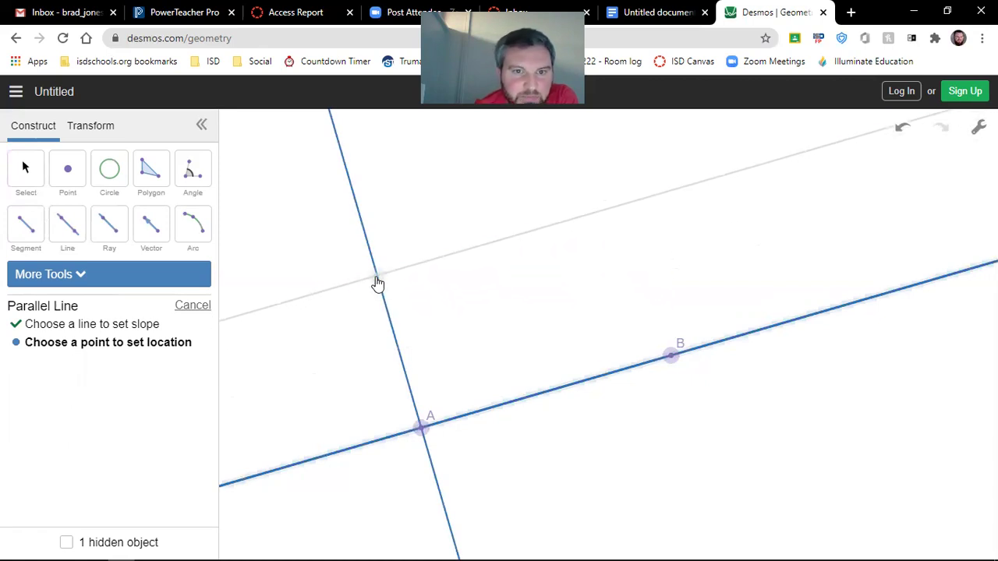
{"action": "left_click", "coordinate": [376, 281]}
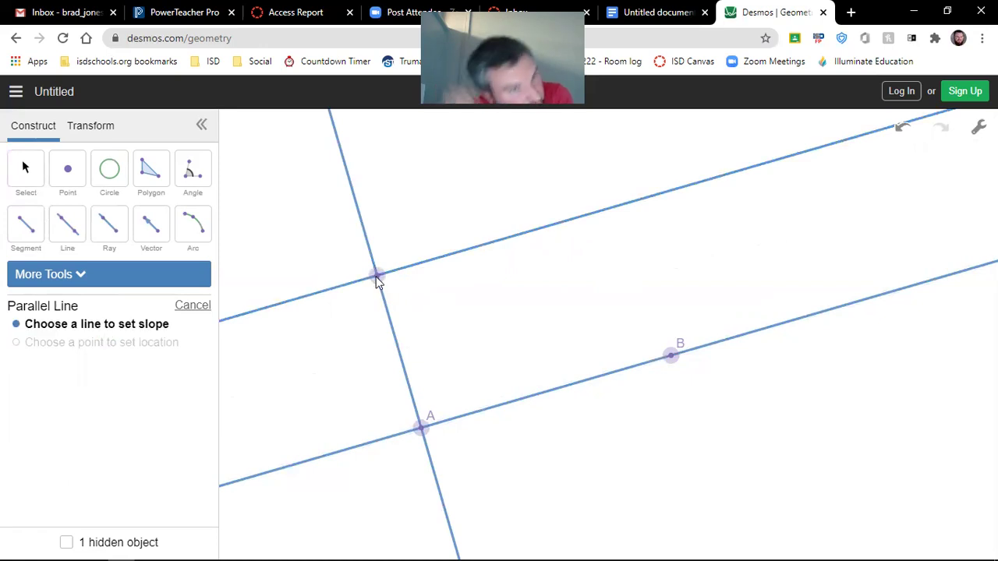
Label the new intersection point above A as Y
{"action": "left_click", "coordinate": [26, 173]}
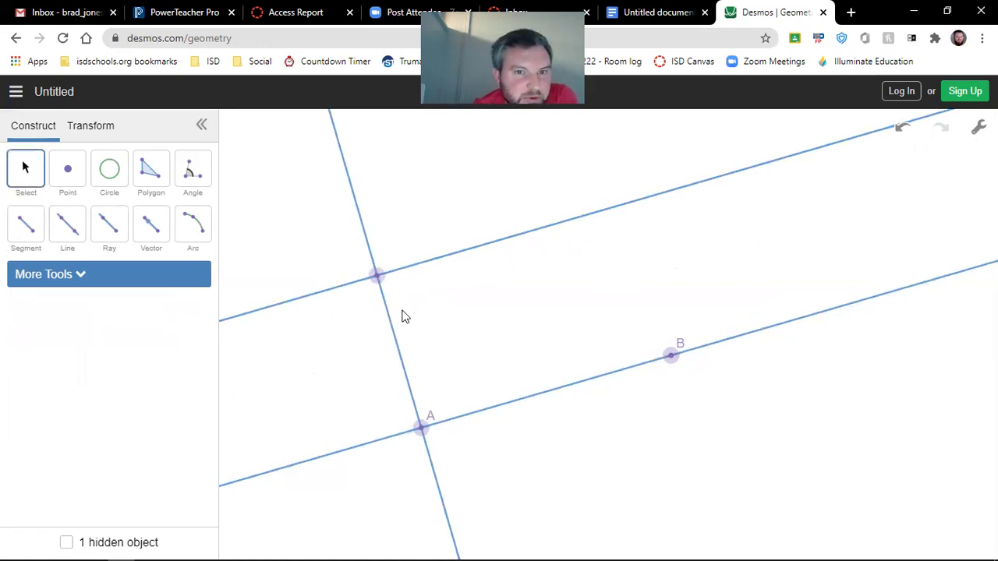
{"action": "left_click", "coordinate": [377, 281]}
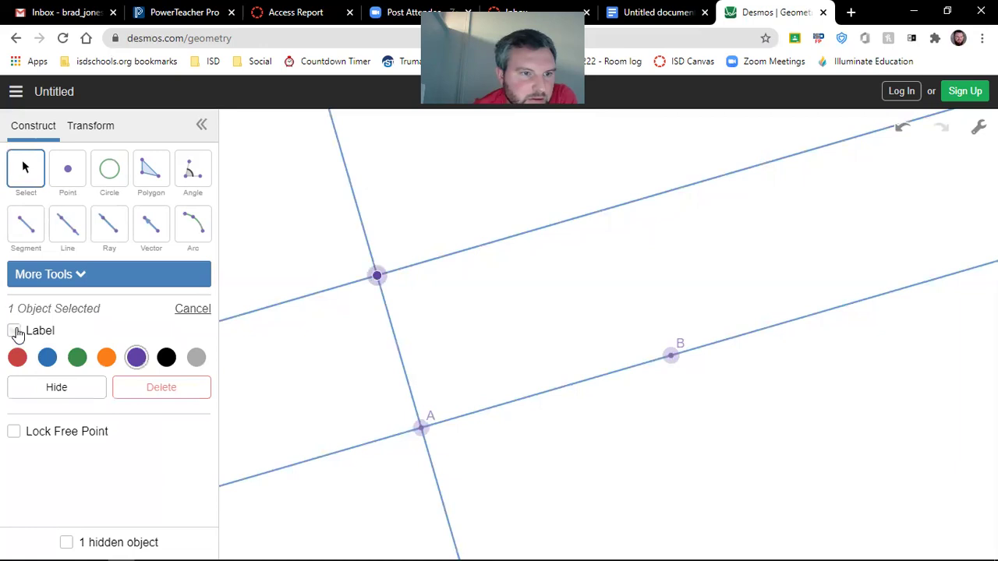
{"action": "left_click", "coordinate": [14, 330]}
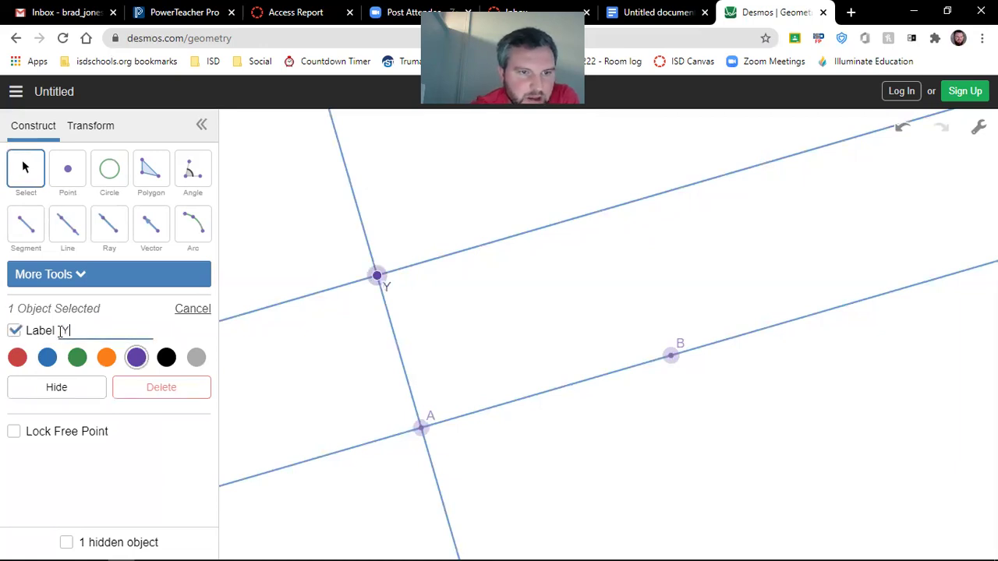
Add a labelled point X on the upper line and hide the perpendicular through A
{"action": "left_click", "coordinate": [70, 175]}
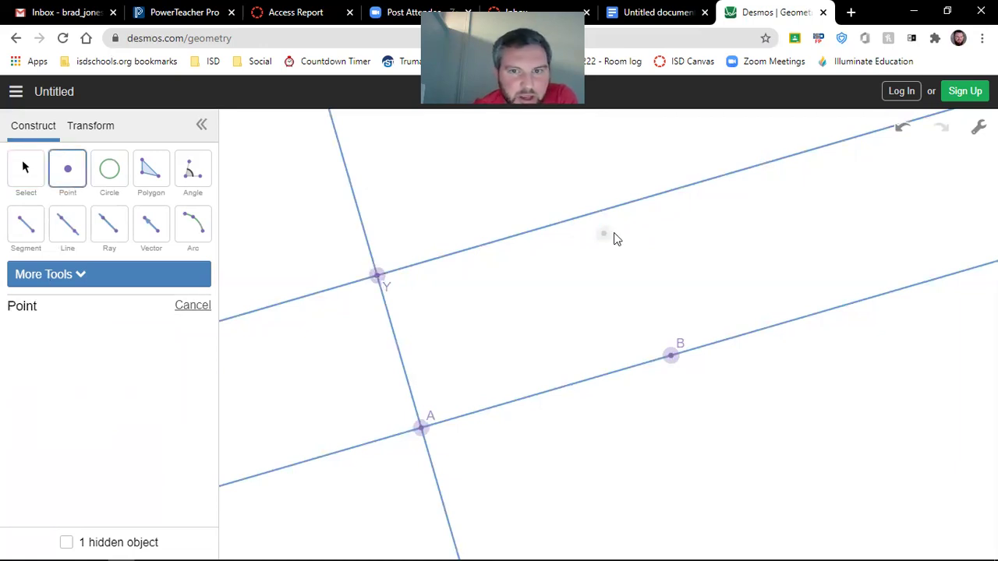
{"action": "left_click", "coordinate": [606, 220]}
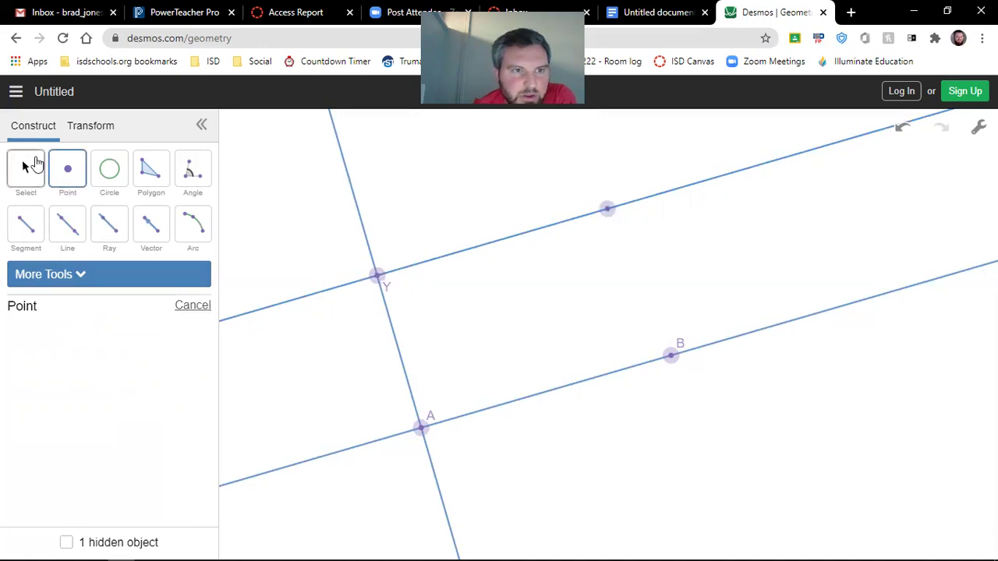
{"action": "left_click", "coordinate": [23, 164]}
{"action": "left_click", "coordinate": [606, 218]}
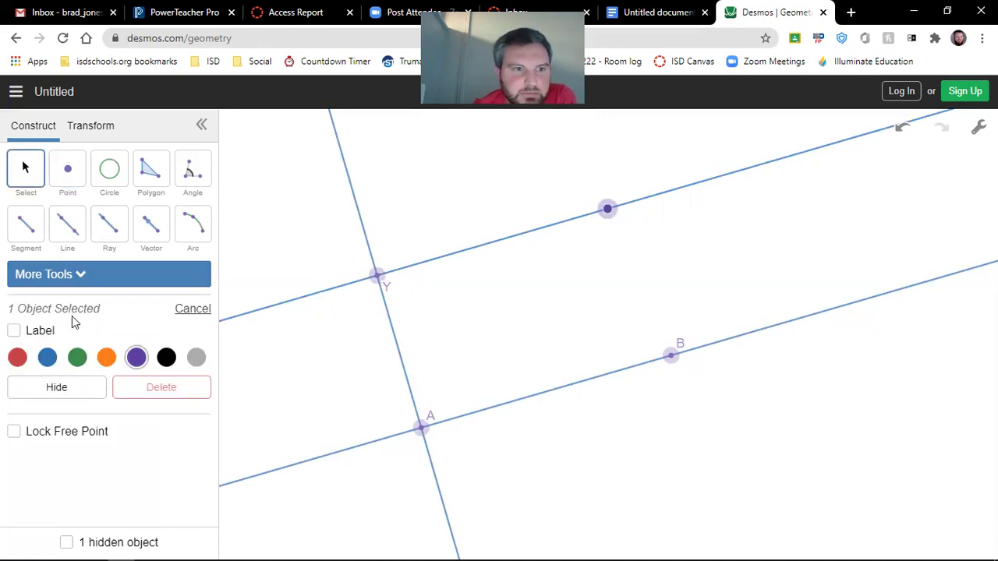
{"action": "left_click", "coordinate": [14, 331]}
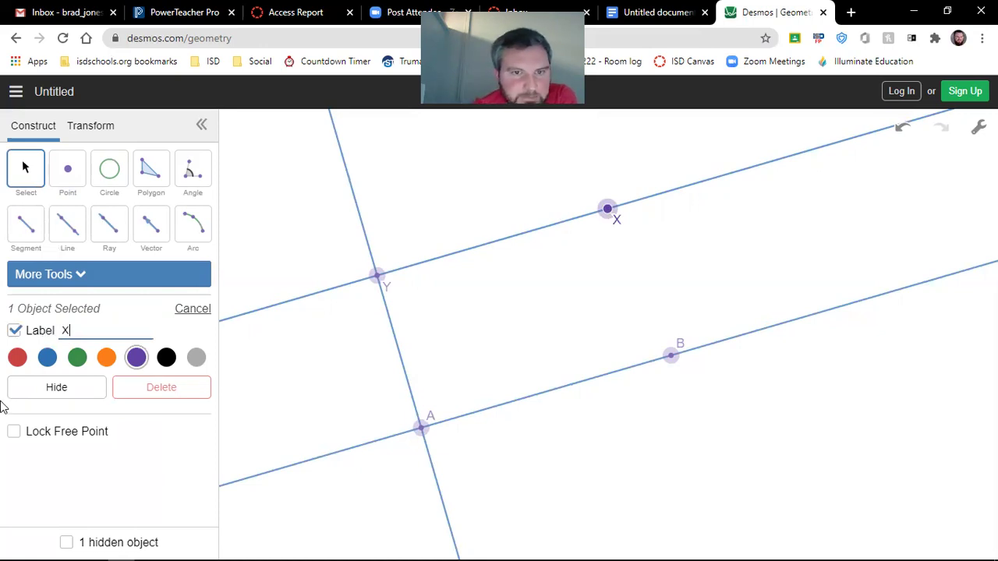
{"action": "left_click", "coordinate": [395, 343]}
{"action": "left_click", "coordinate": [89, 368]}
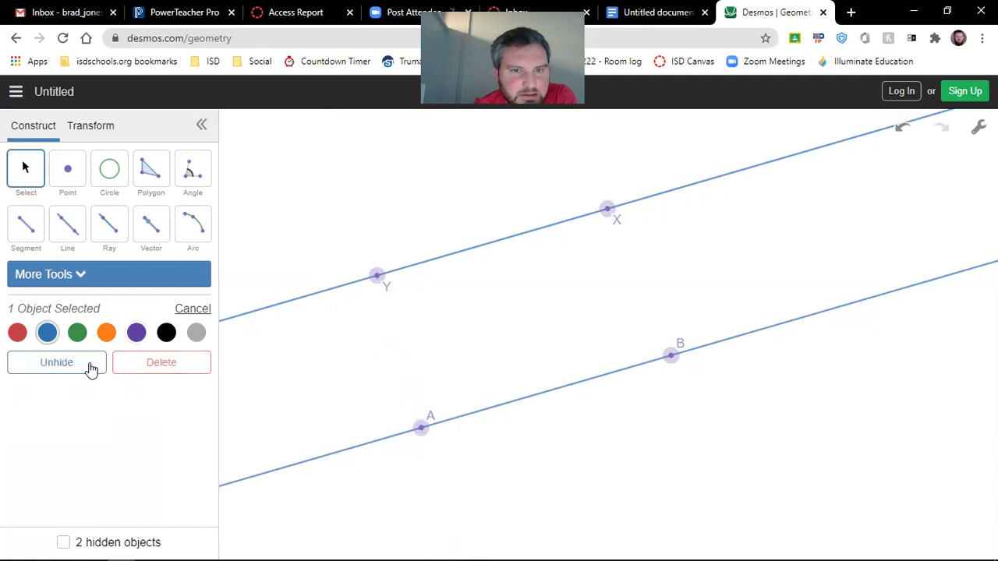
Draw segment YA from point Y down to point A
{"action": "left_click", "coordinate": [22, 233]}
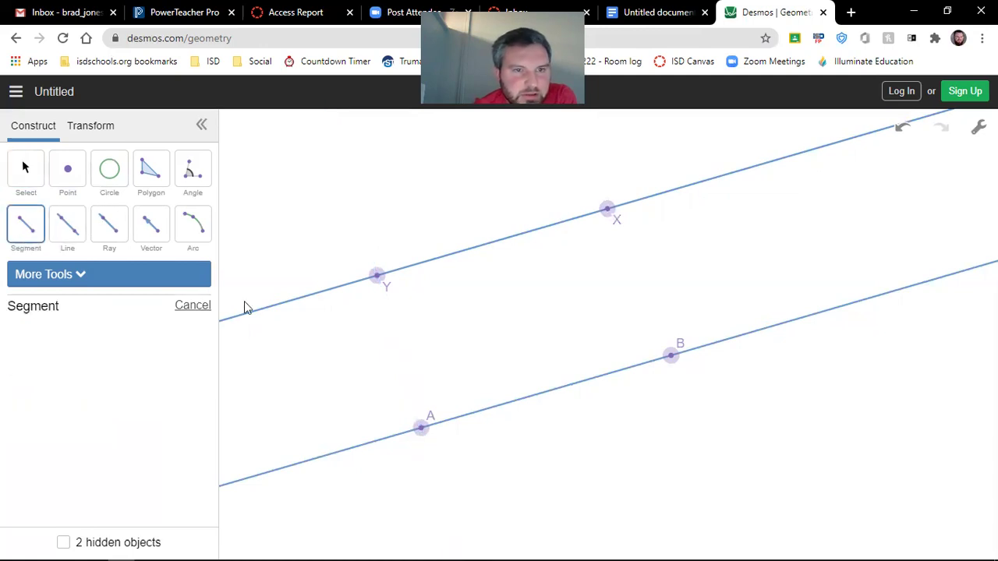
{"action": "left_click", "coordinate": [378, 276]}
{"action": "left_click", "coordinate": [421, 427]}
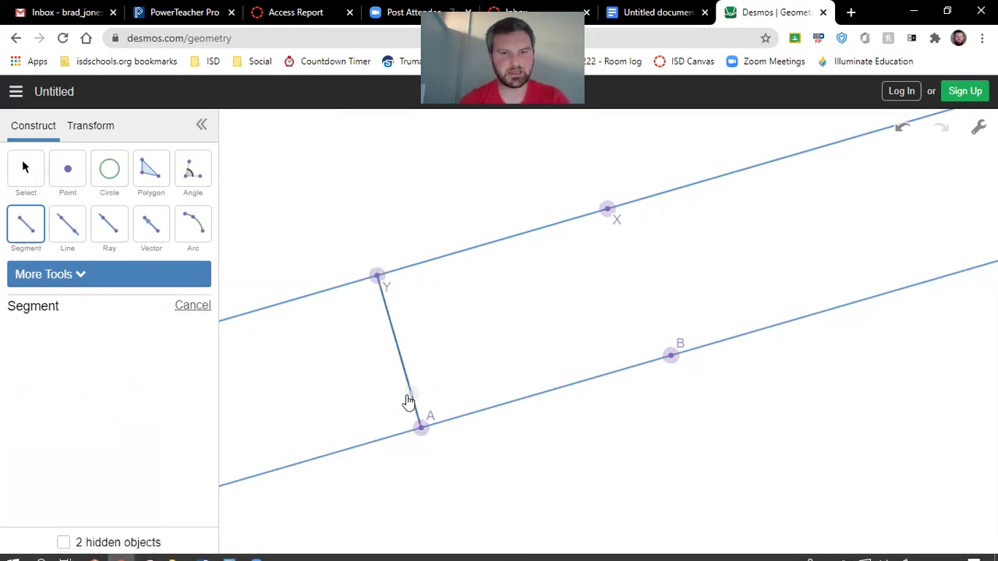
Measure angle YAB with vertex A, showing the 90° mark
{"action": "left_click", "coordinate": [193, 173]}
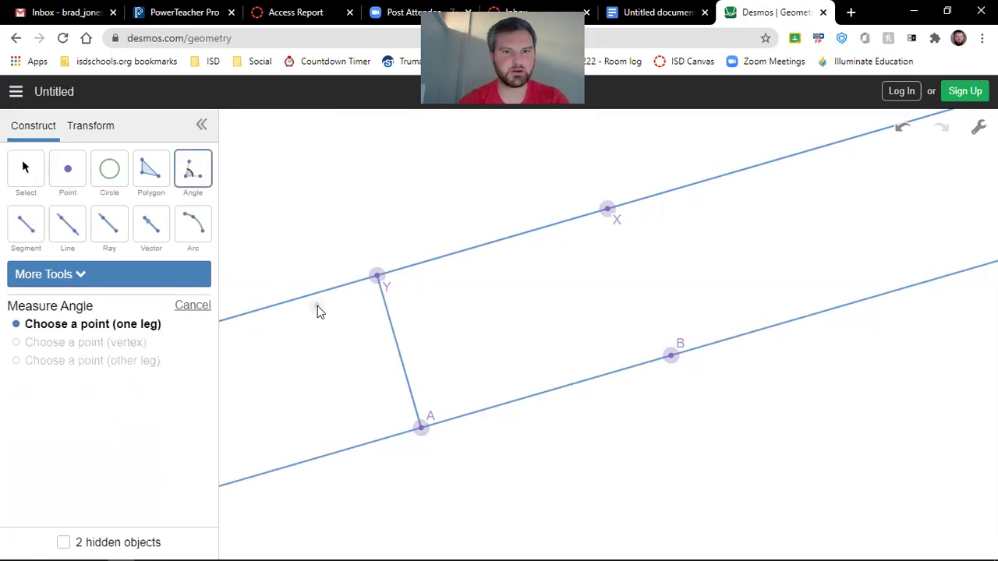
{"action": "left_click", "coordinate": [380, 282]}
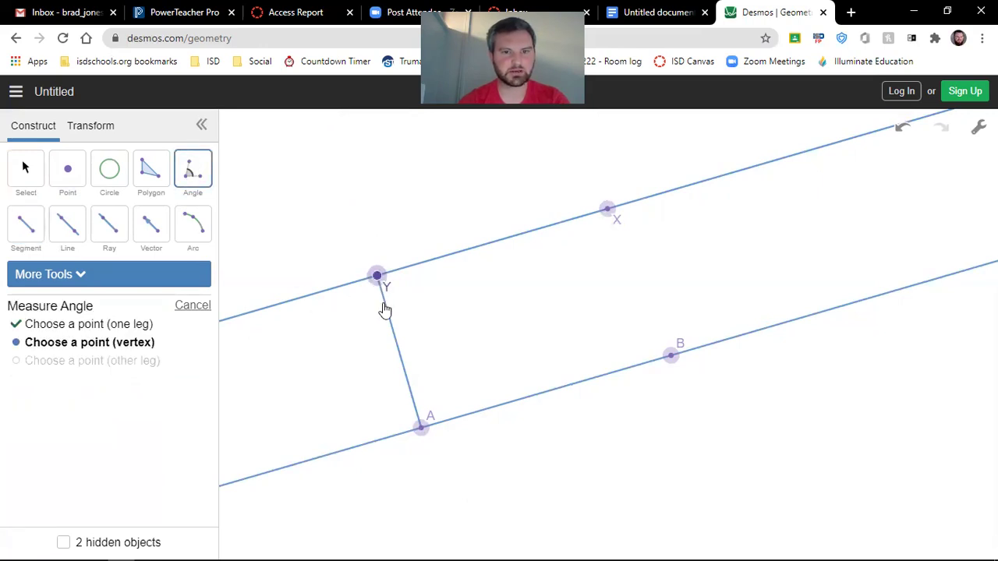
{"action": "left_click", "coordinate": [425, 433]}
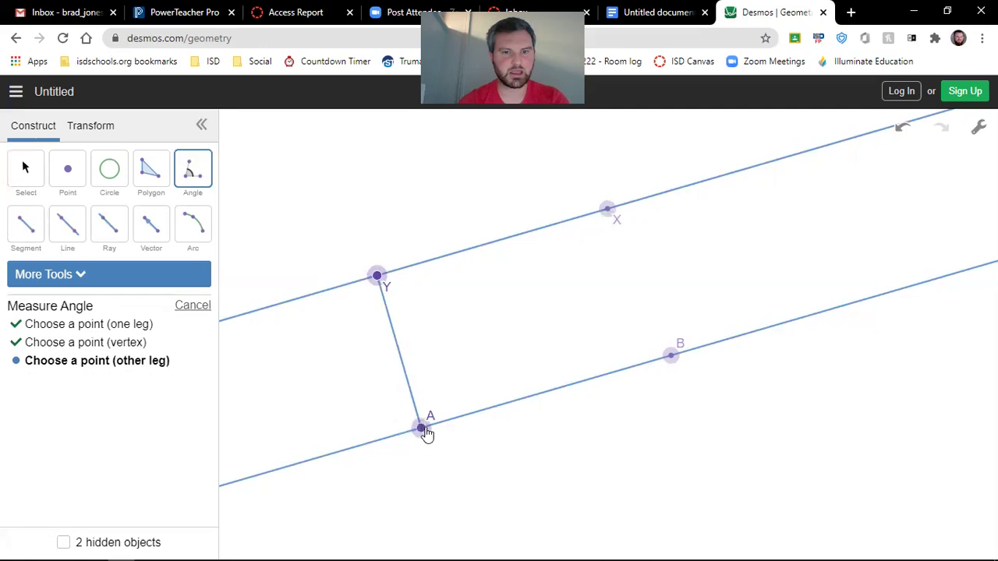
{"action": "left_click", "coordinate": [672, 357]}
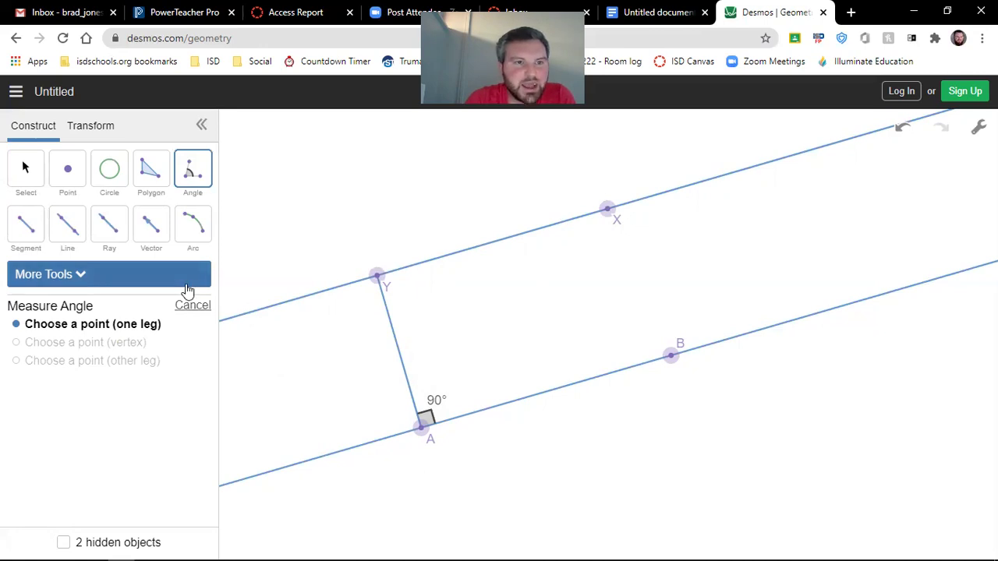
Browse the More Tools list and the transformation tools
{"action": "left_click", "coordinate": [107, 272]}
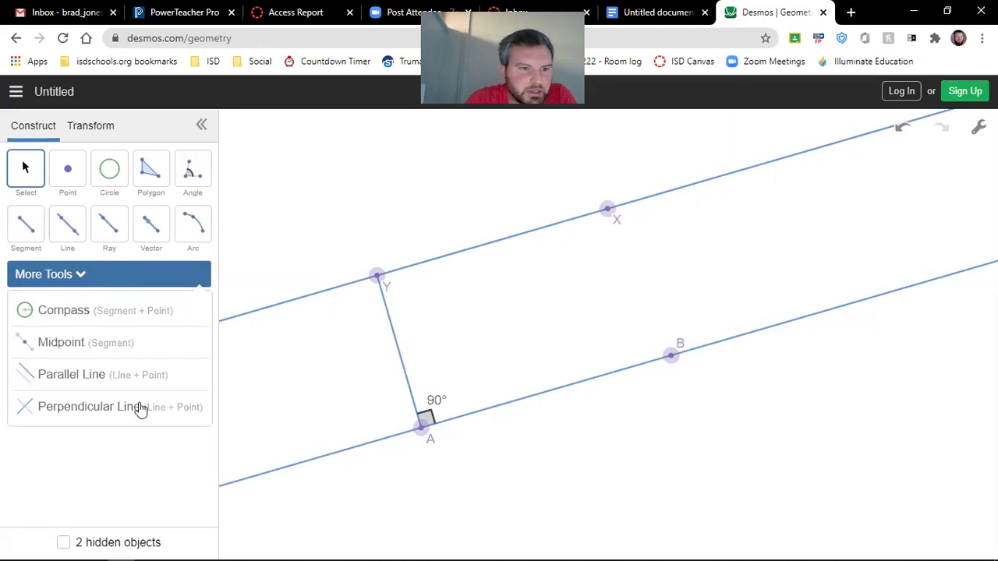
{"action": "left_click", "coordinate": [140, 460]}
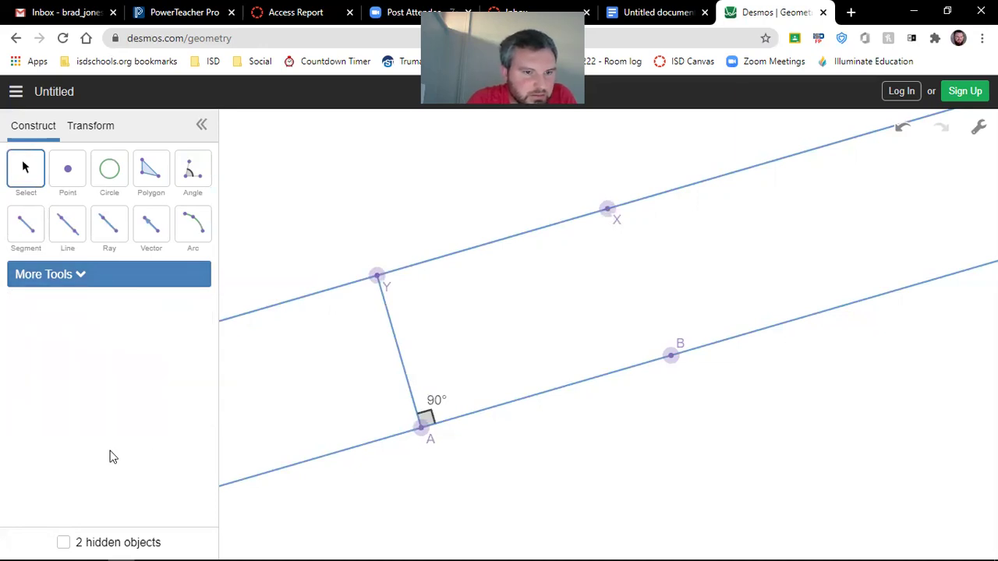
{"action": "left_click", "coordinate": [202, 177]}
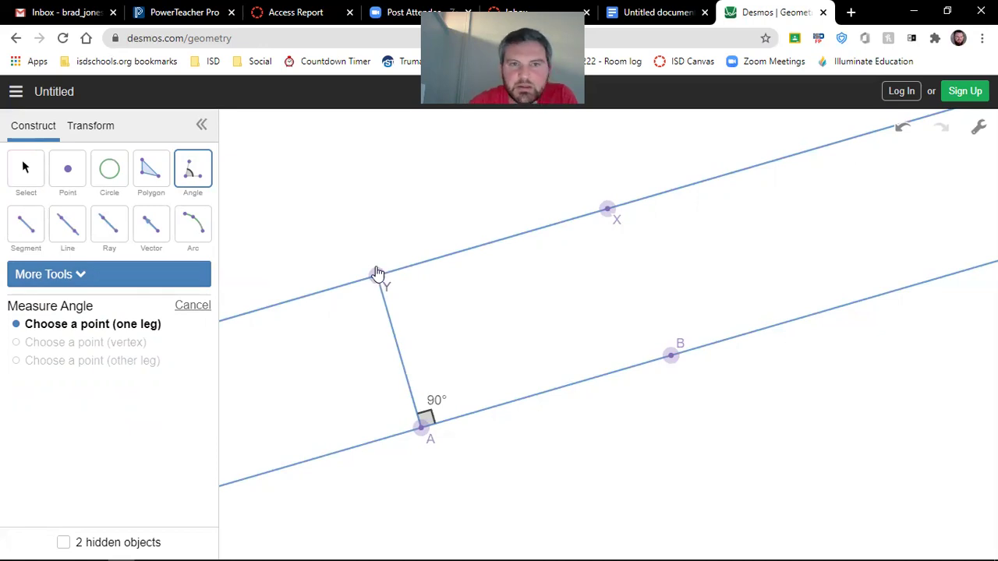
{"action": "left_click", "coordinate": [22, 227]}
{"action": "left_click", "coordinate": [65, 274]}
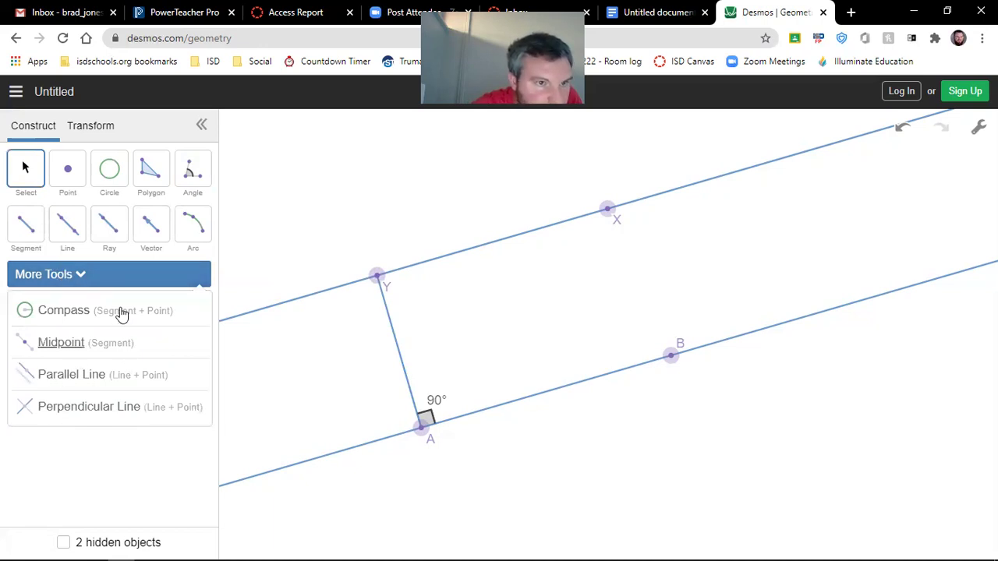
{"action": "left_click", "coordinate": [68, 227]}
{"action": "left_click", "coordinate": [99, 279]}
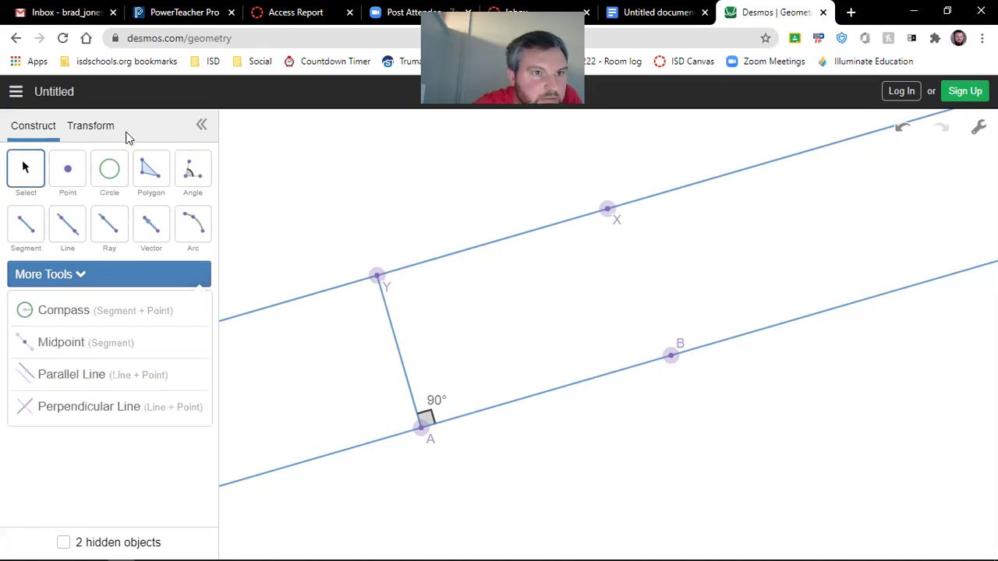
{"action": "left_click", "coordinate": [101, 129]}
{"action": "left_click", "coordinate": [66, 165]}
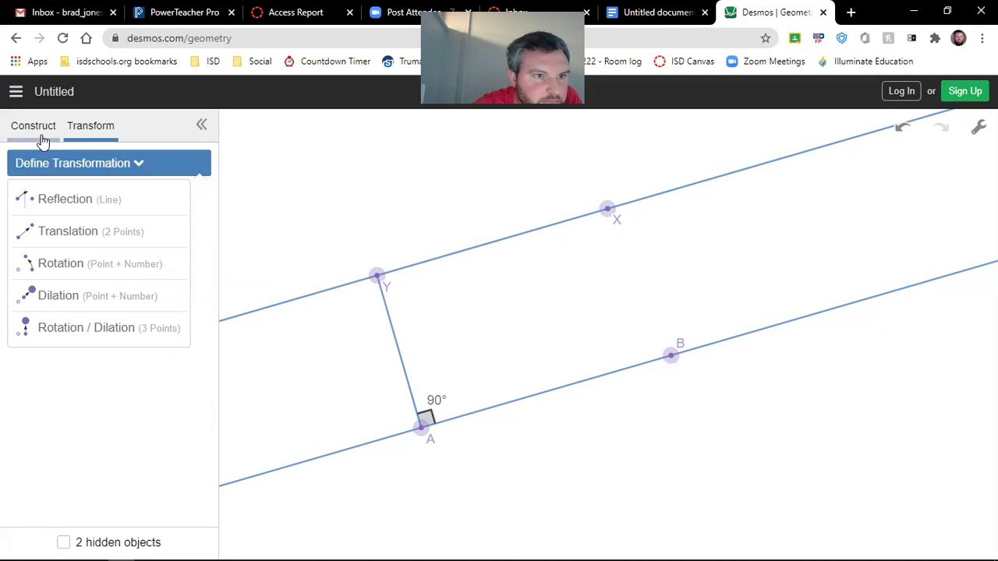
{"action": "left_click", "coordinate": [41, 134]}
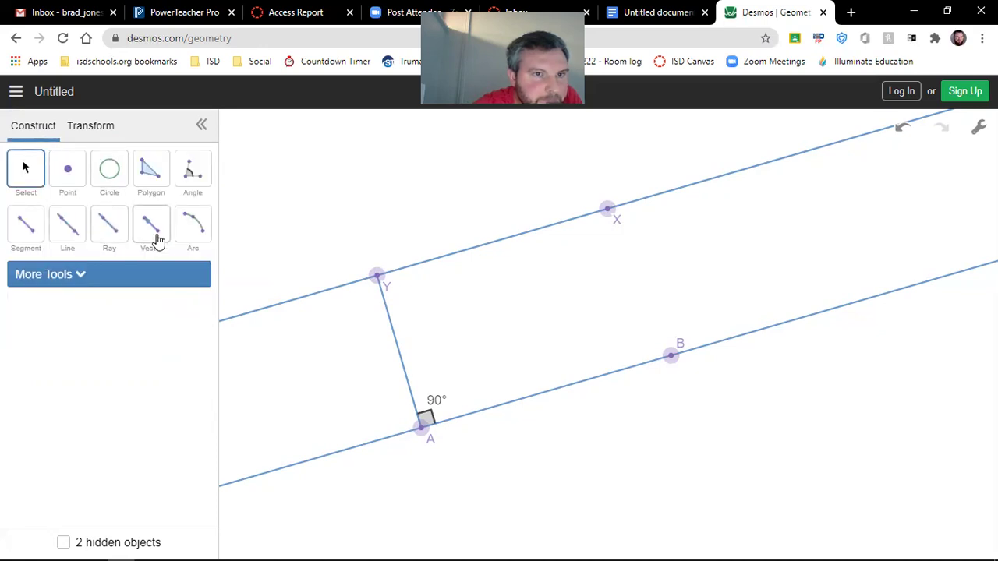
Try the angle, arc and vector tools, then settle on the Segment tool
{"action": "left_click", "coordinate": [201, 182]}
{"action": "left_click", "coordinate": [152, 187]}
{"action": "left_click", "coordinate": [104, 283]}
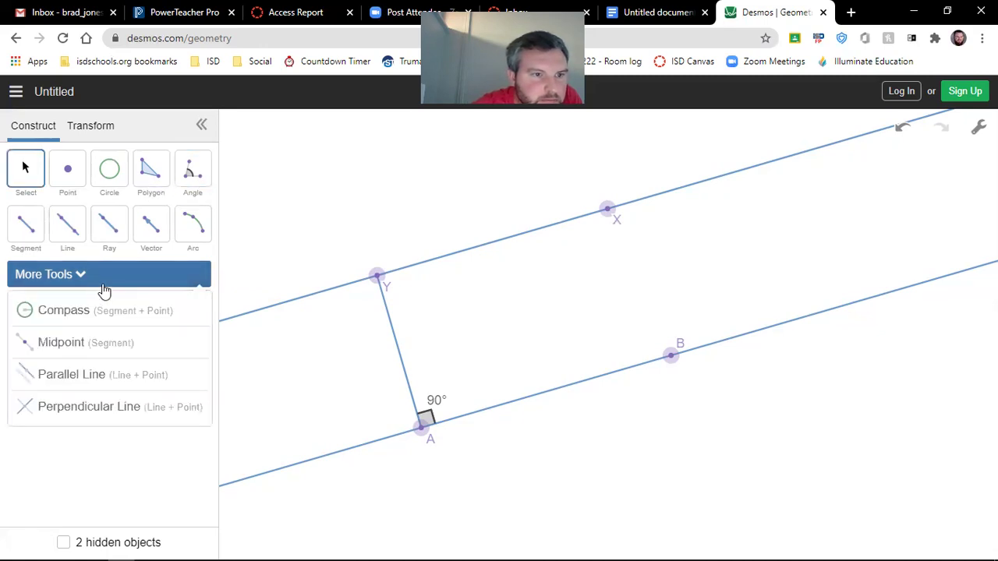
{"action": "left_click", "coordinate": [192, 189]}
{"action": "left_click", "coordinate": [192, 227]}
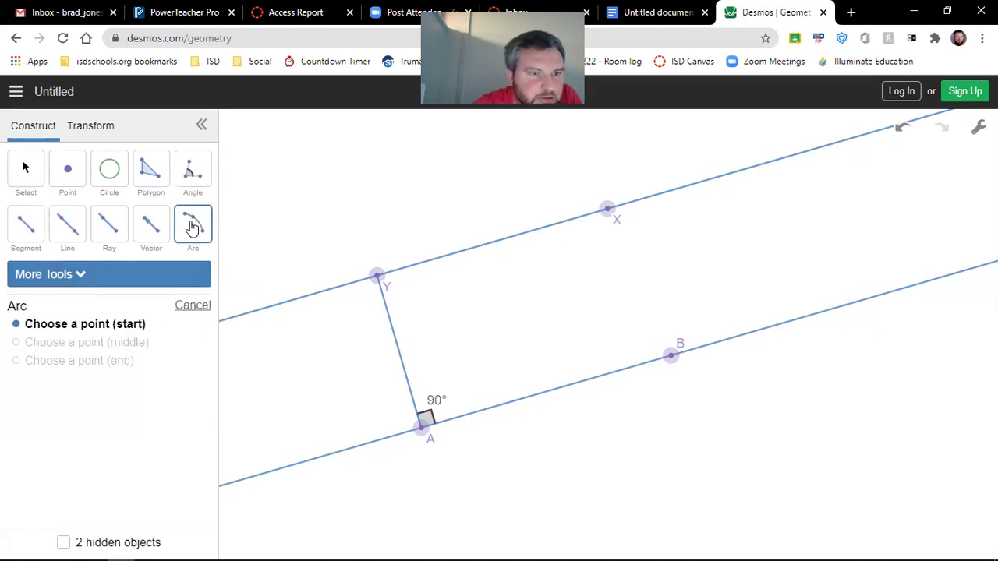
{"action": "left_click", "coordinate": [134, 281]}
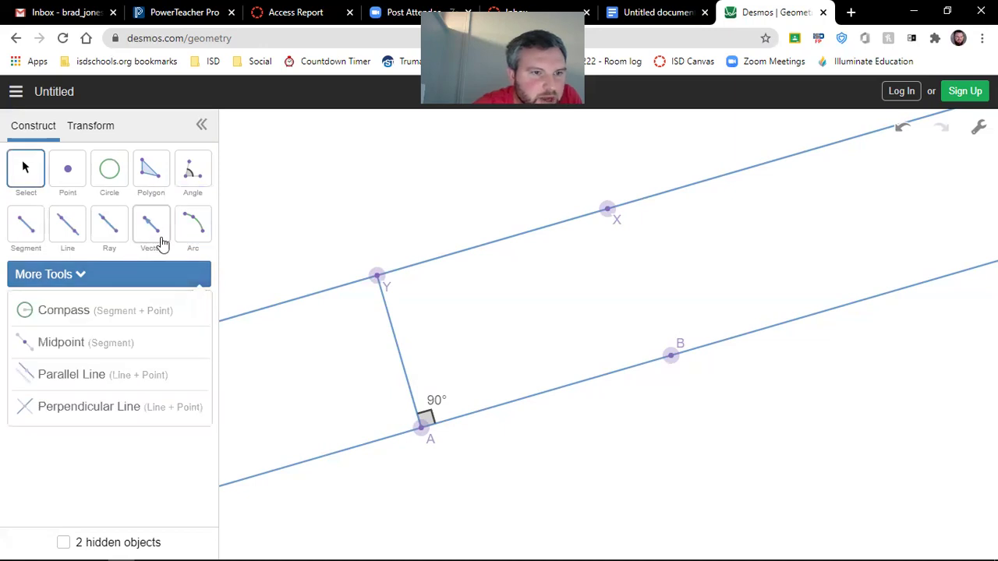
{"action": "left_click", "coordinate": [161, 237]}
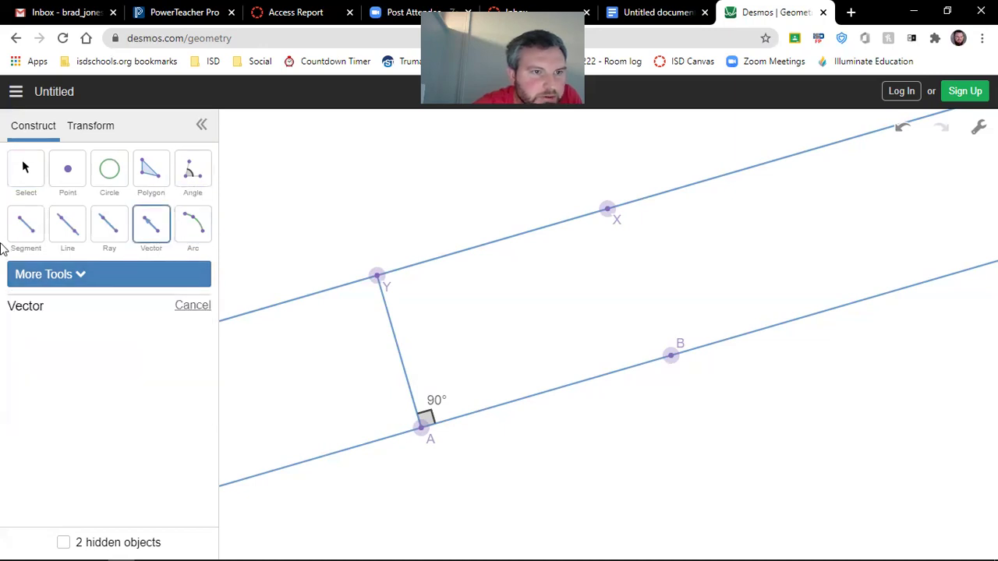
{"action": "left_click", "coordinate": [32, 232]}
{"action": "left_click", "coordinate": [75, 283]}
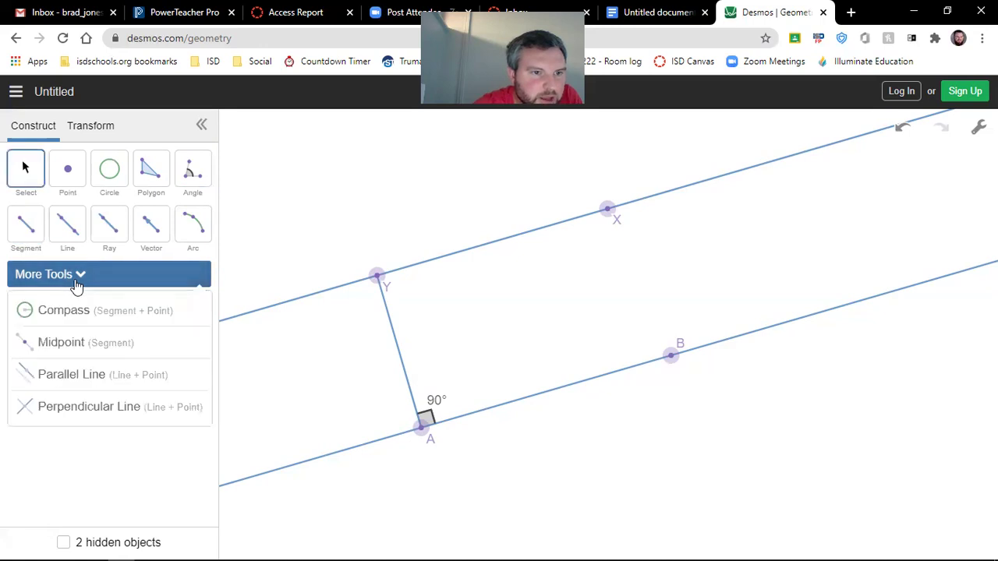
{"action": "left_click", "coordinate": [17, 236]}
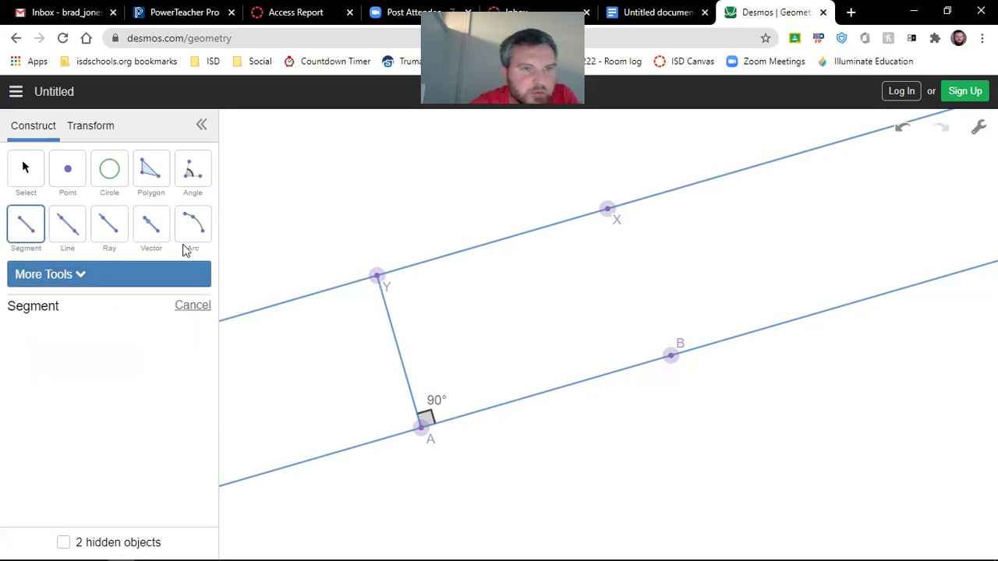
Draw short tick segments across line XY, segment AY and line AB
{"action": "left_click", "coordinate": [488, 229]}
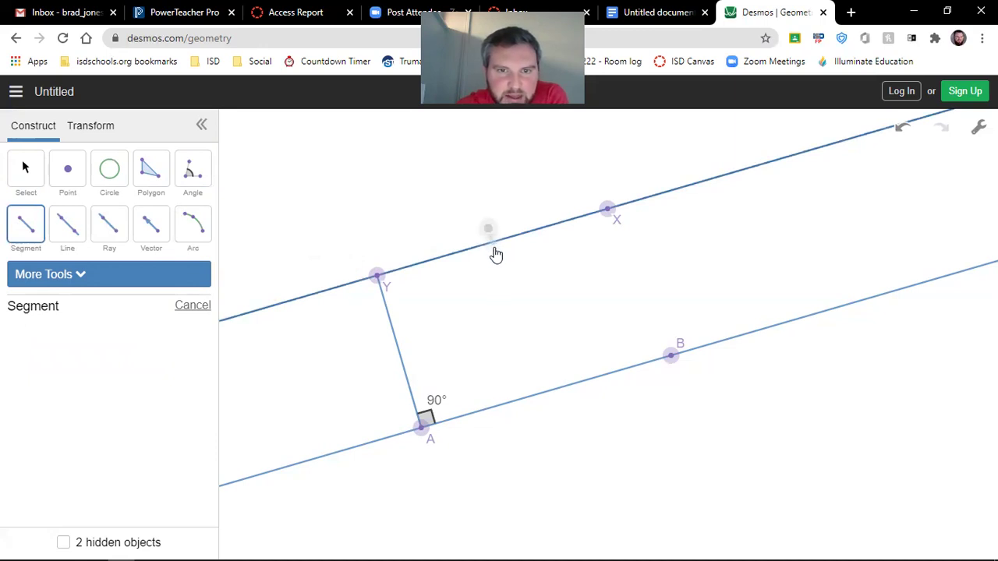
{"action": "left_click", "coordinate": [498, 255]}
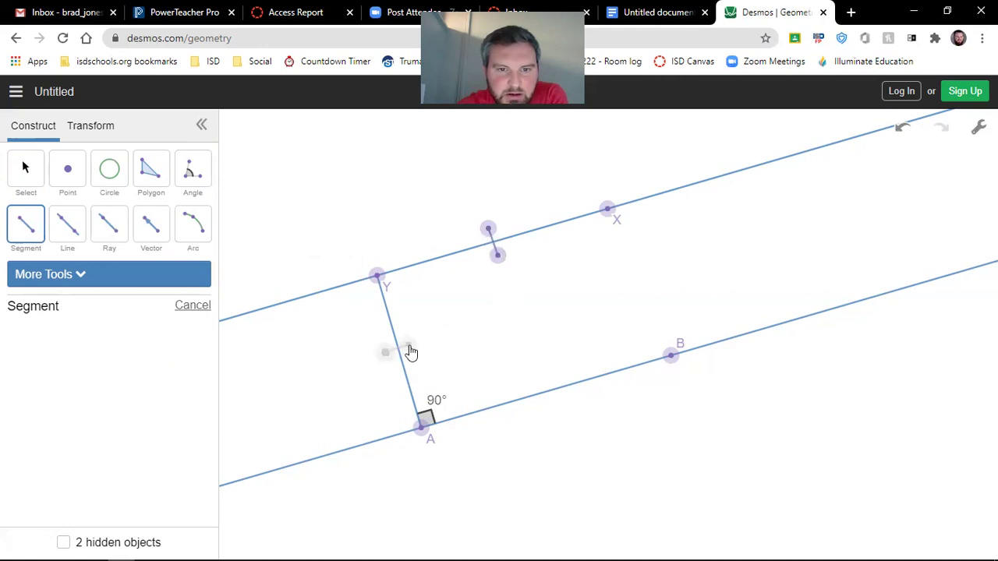
{"action": "left_click", "coordinate": [408, 346]}
{"action": "left_click", "coordinate": [552, 373]}
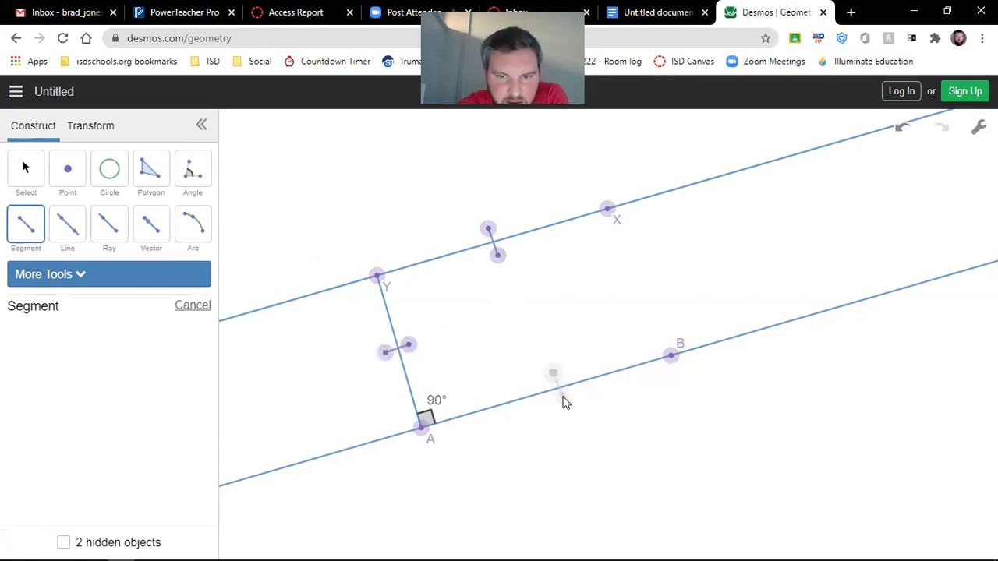
{"action": "left_click", "coordinate": [565, 406]}
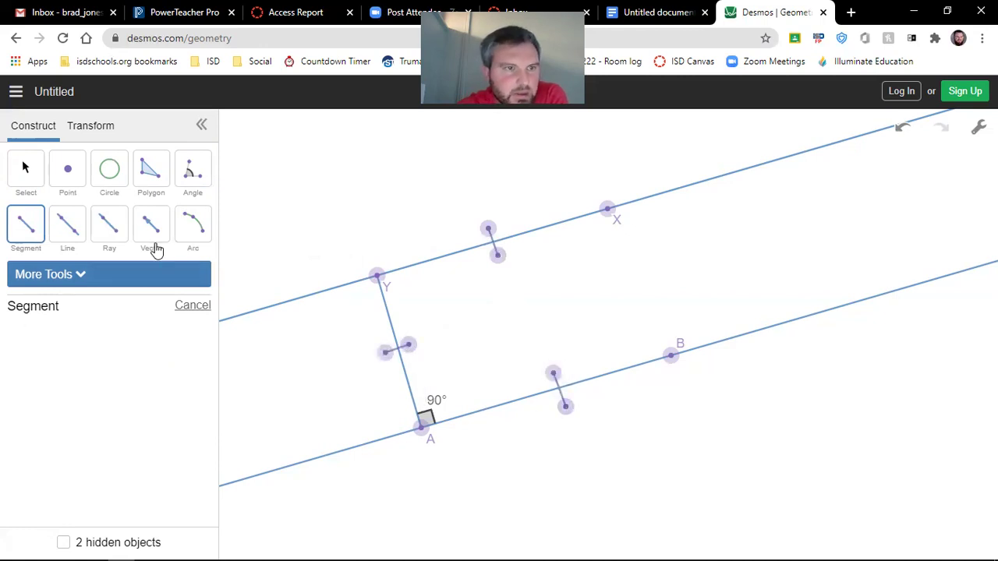
Hide all six tick-mark endpoints and slide the AB tick left along the line
{"action": "left_click", "coordinate": [35, 175]}
{"action": "left_click", "coordinate": [488, 229]}
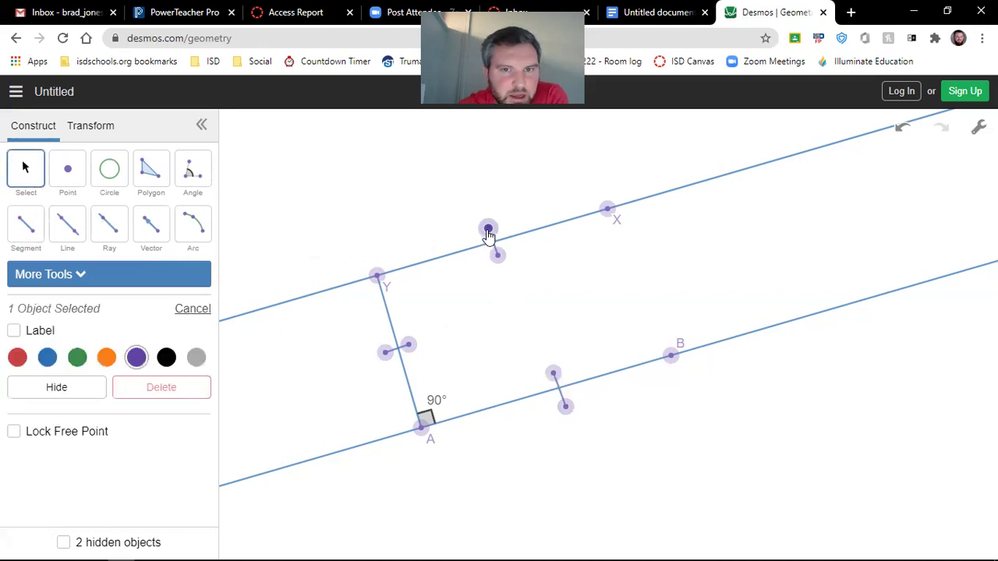
{"action": "left_click", "coordinate": [35, 391]}
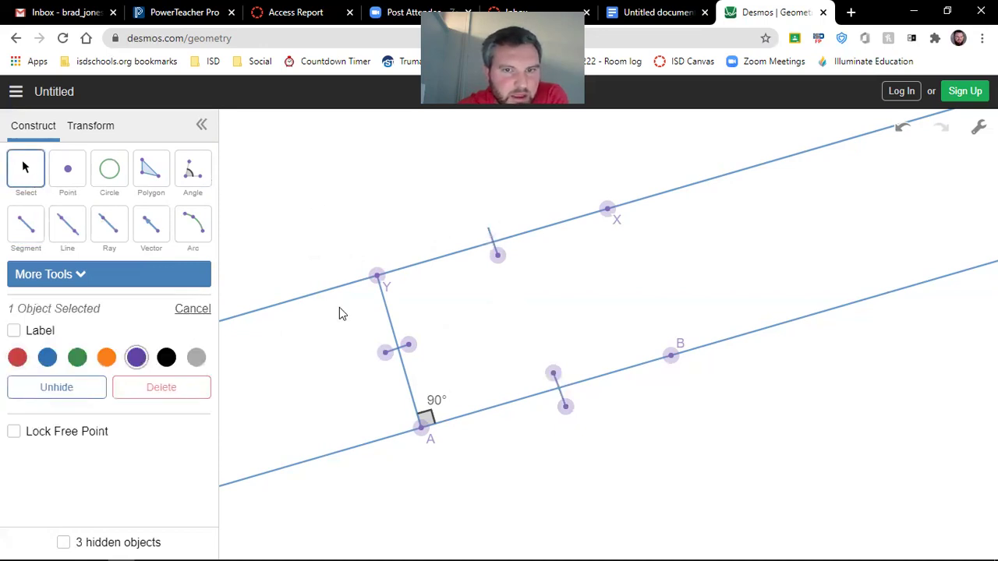
{"action": "left_click", "coordinate": [498, 257]}
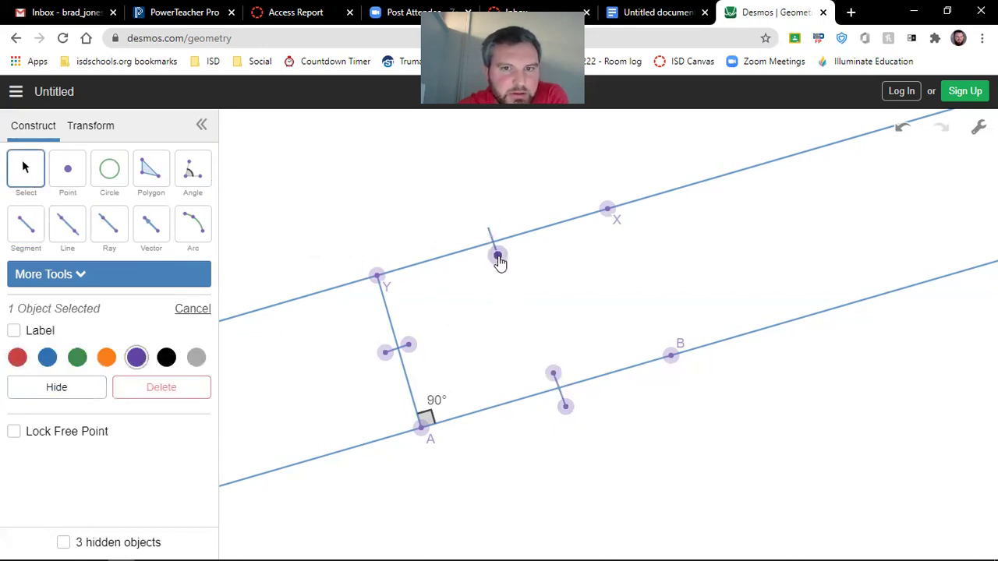
{"action": "left_click", "coordinate": [35, 392]}
{"action": "left_click", "coordinate": [386, 353]}
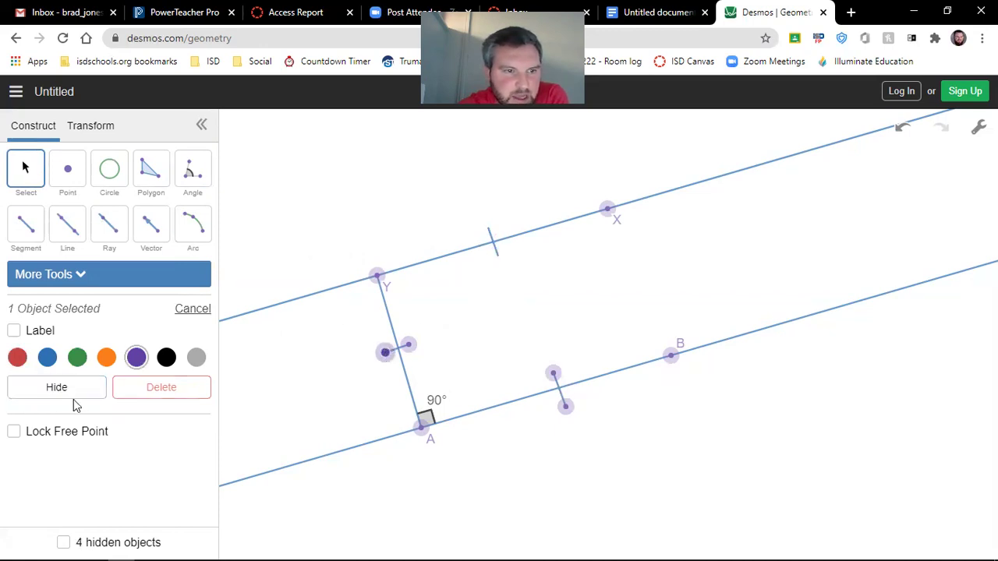
{"action": "left_click", "coordinate": [70, 392]}
{"action": "left_click", "coordinate": [409, 345]}
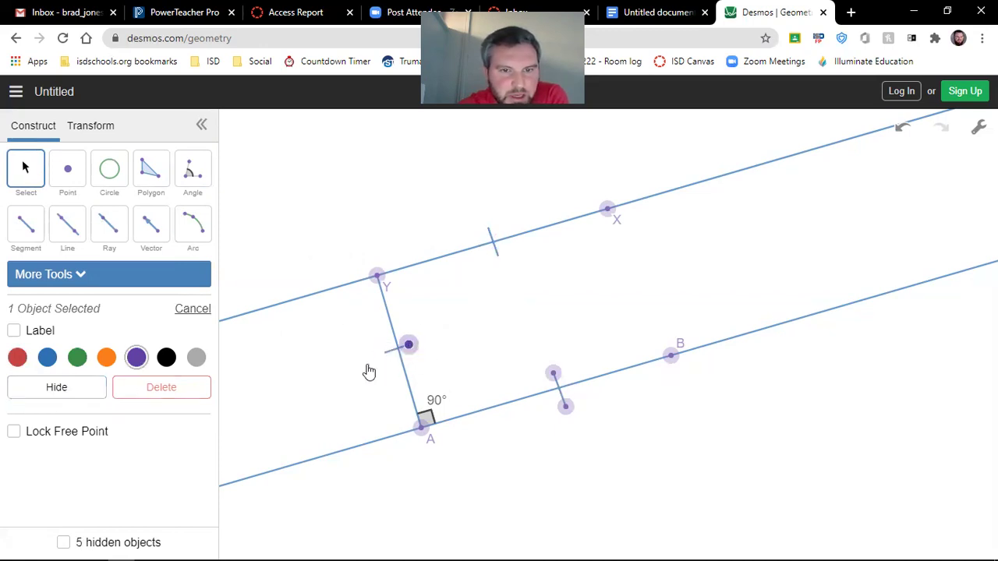
{"action": "left_click", "coordinate": [38, 392]}
{"action": "left_click", "coordinate": [555, 375]}
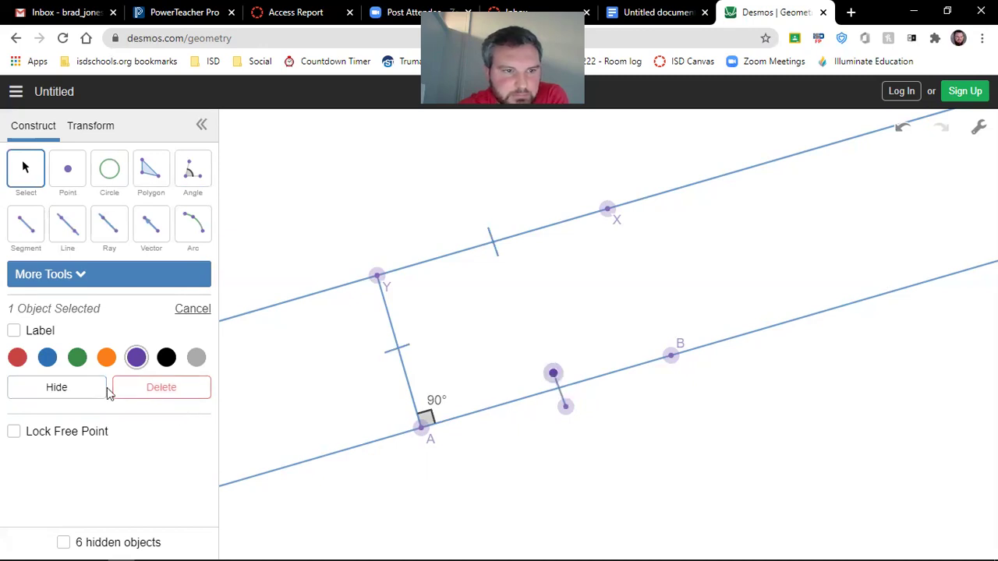
{"action": "left_click", "coordinate": [91, 393]}
{"action": "left_click", "coordinate": [566, 406]}
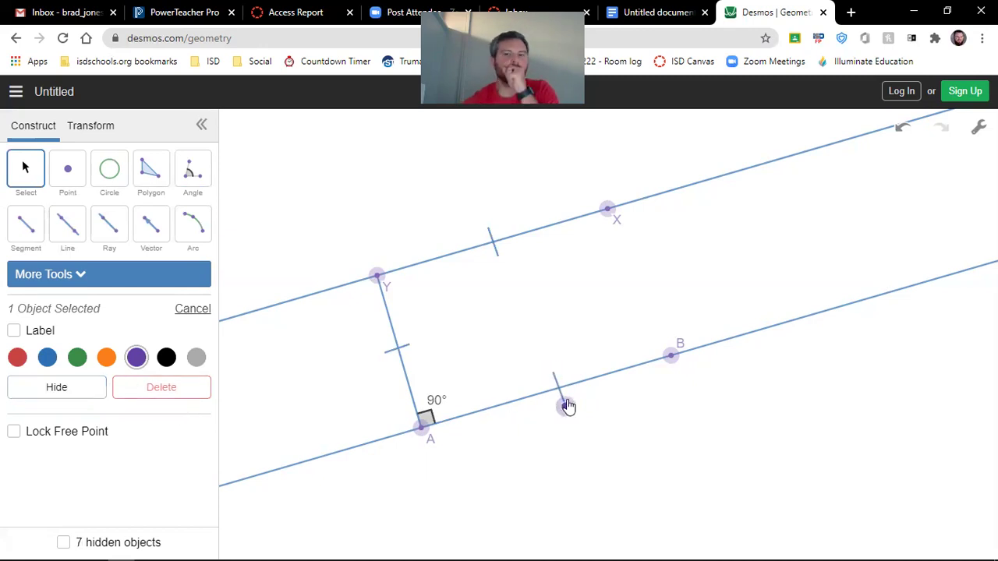
{"action": "left_click", "coordinate": [65, 402]}
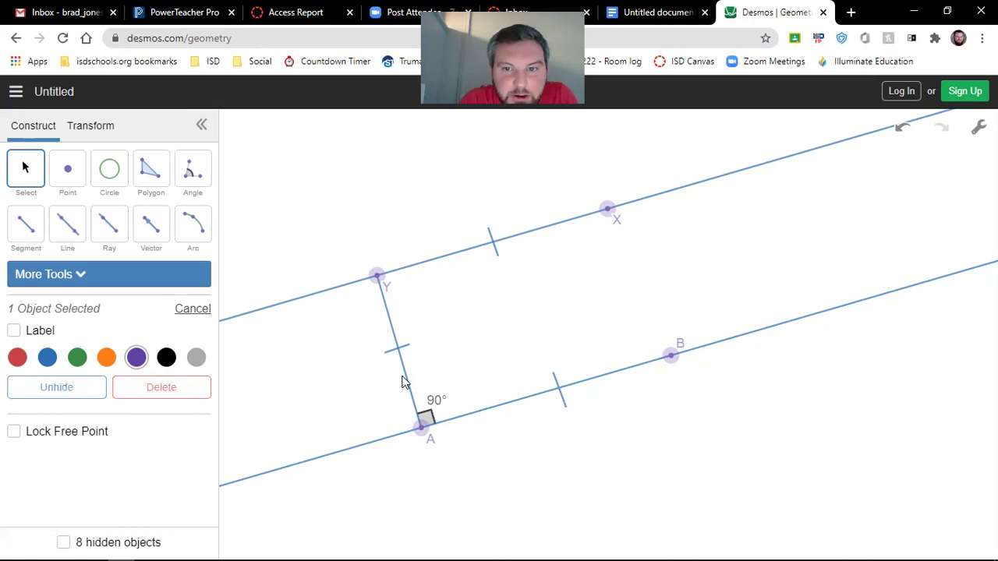
{"action": "left_click_drag", "start_coordinate": [561, 380], "coordinate": [540, 392]}
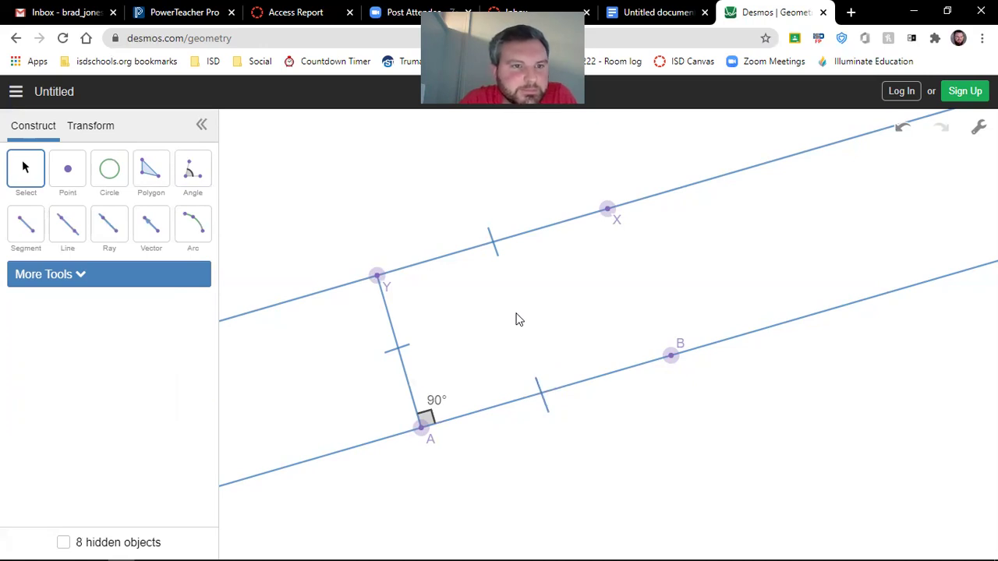
Draw a vector, hide its tip point, and drag it from below AB to above XY
{"action": "left_click", "coordinate": [152, 226]}
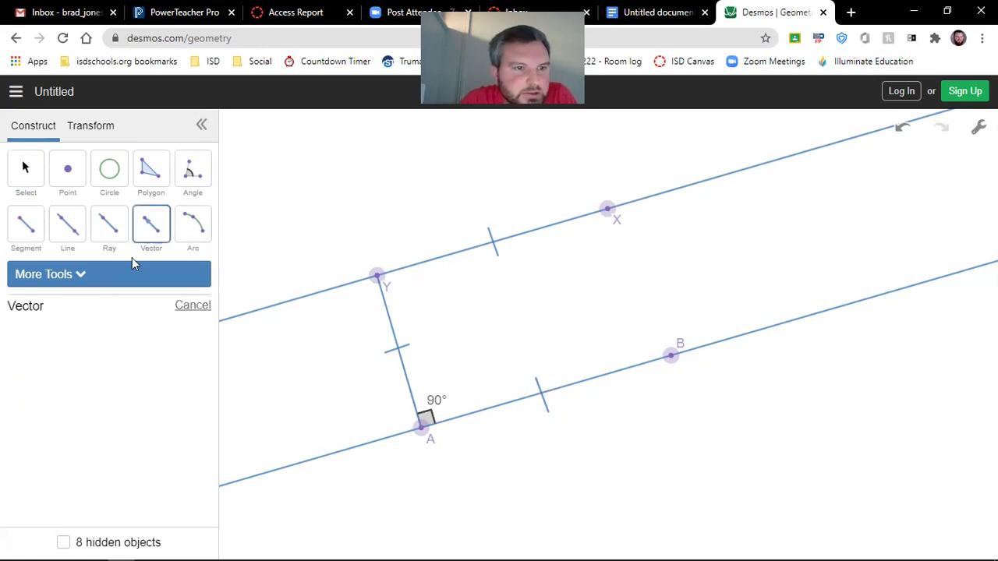
{"action": "left_click", "coordinate": [330, 196]}
{"action": "left_click", "coordinate": [401, 194]}
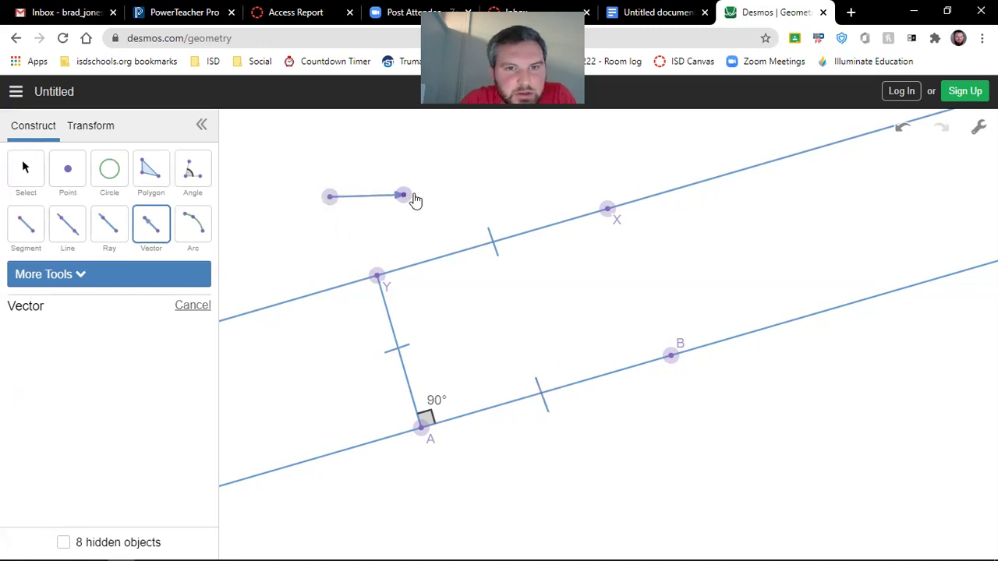
{"action": "left_click", "coordinate": [24, 184]}
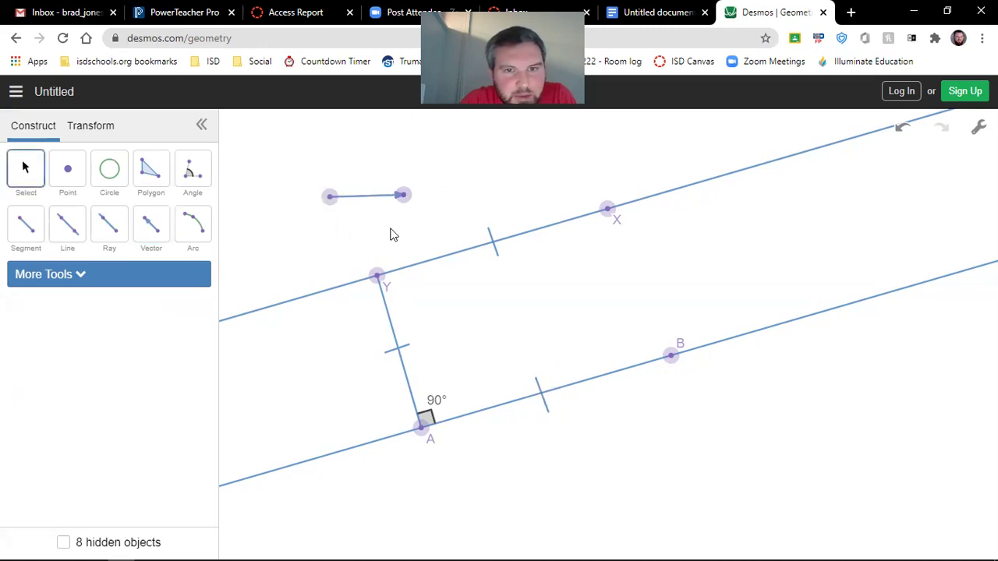
{"action": "left_click", "coordinate": [402, 196]}
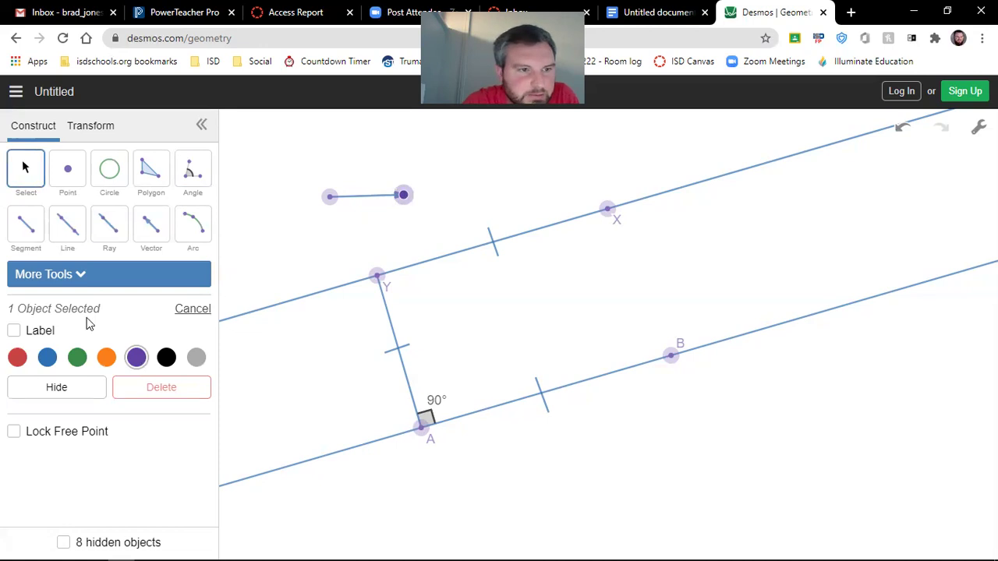
{"action": "left_click", "coordinate": [54, 390]}
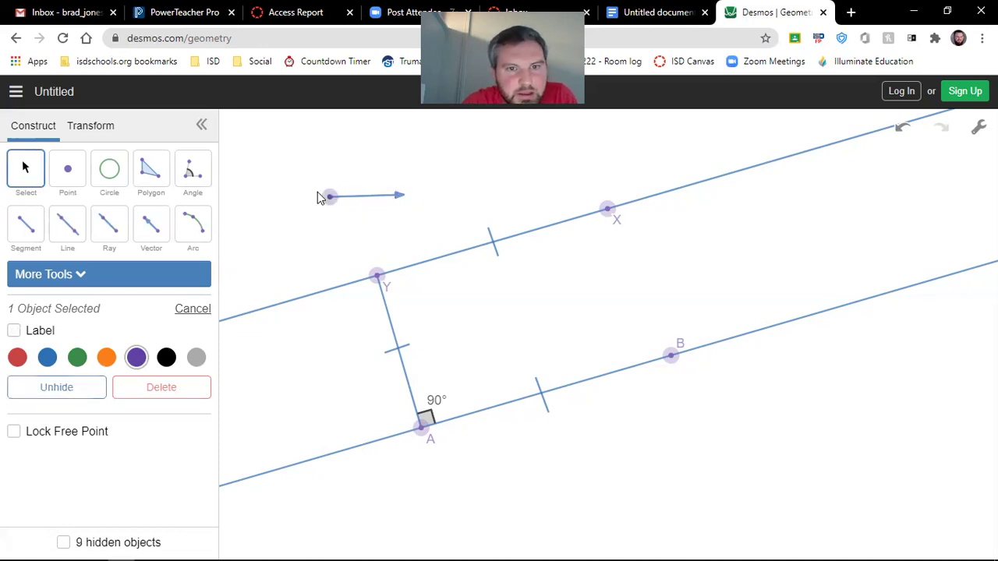
{"action": "left_click_drag", "start_coordinate": [385, 200], "coordinate": [511, 207]}
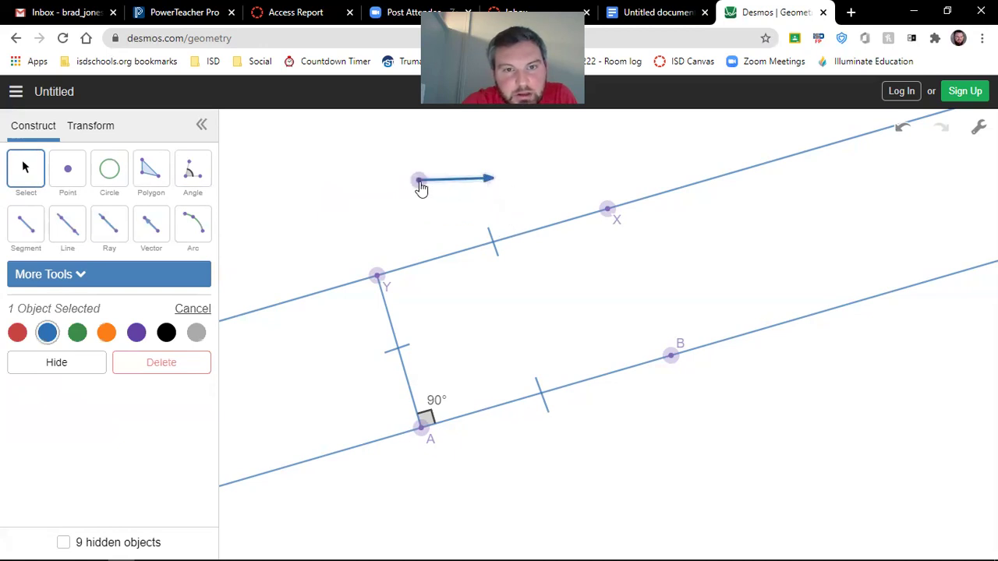
{"action": "left_click_drag", "start_coordinate": [421, 189], "coordinate": [600, 460]}
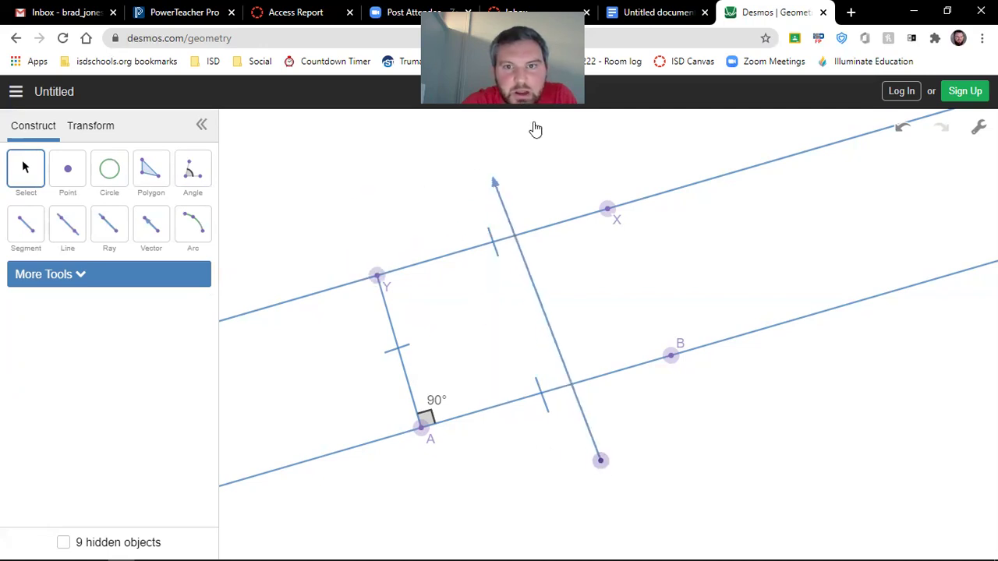
Bring up the Untitled Google Docs document with the parallel-lines reference figure
{"action": "key", "text": "ctrl+shift+Tab"}
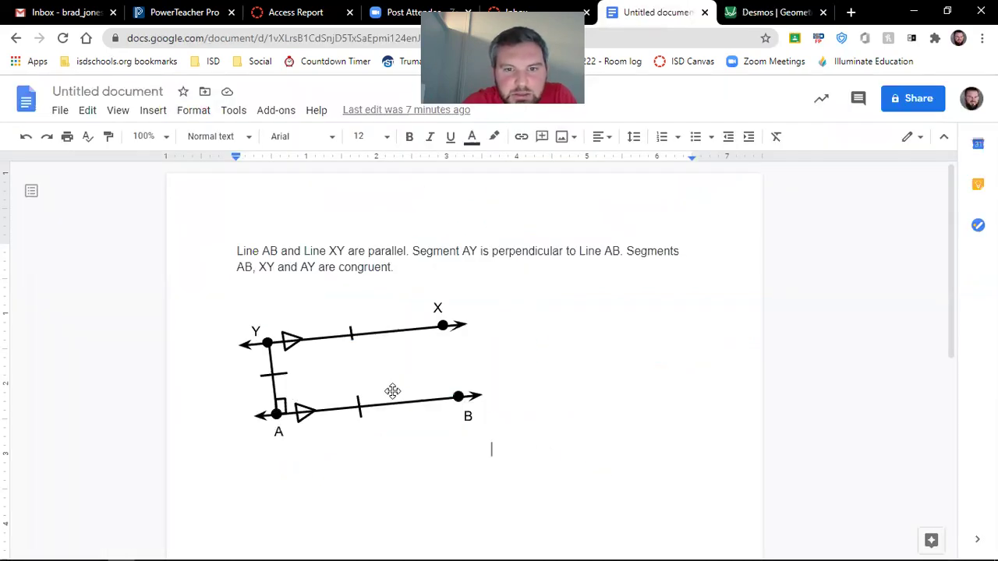
{"action": "left_click", "coordinate": [764, 13]}
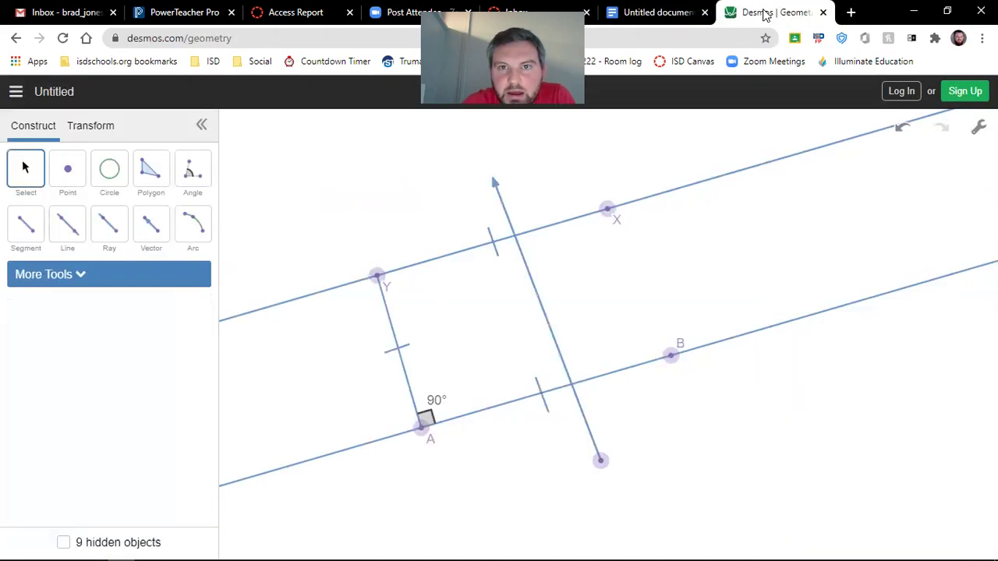
{"action": "key", "text": "ctrl+shift+Tab"}
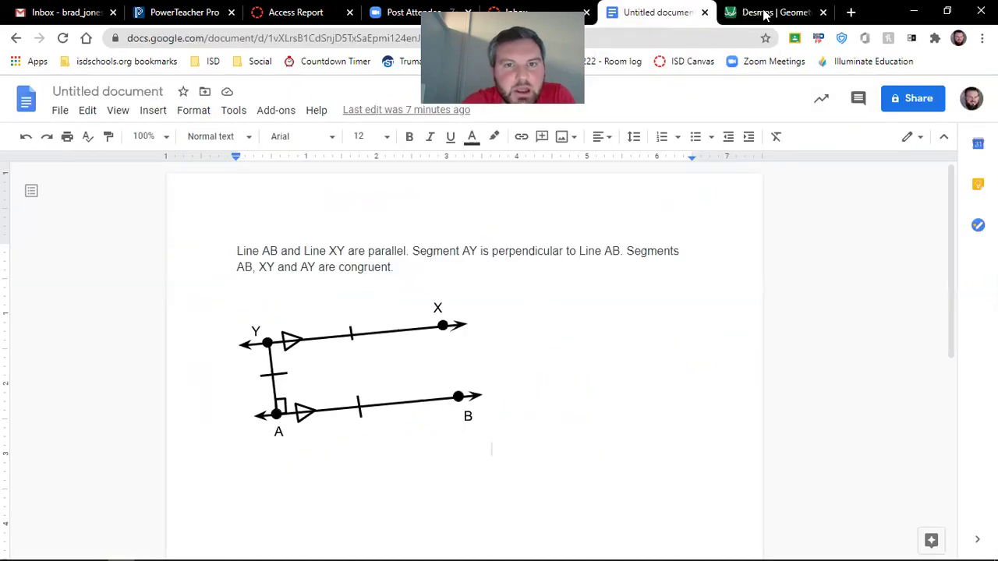